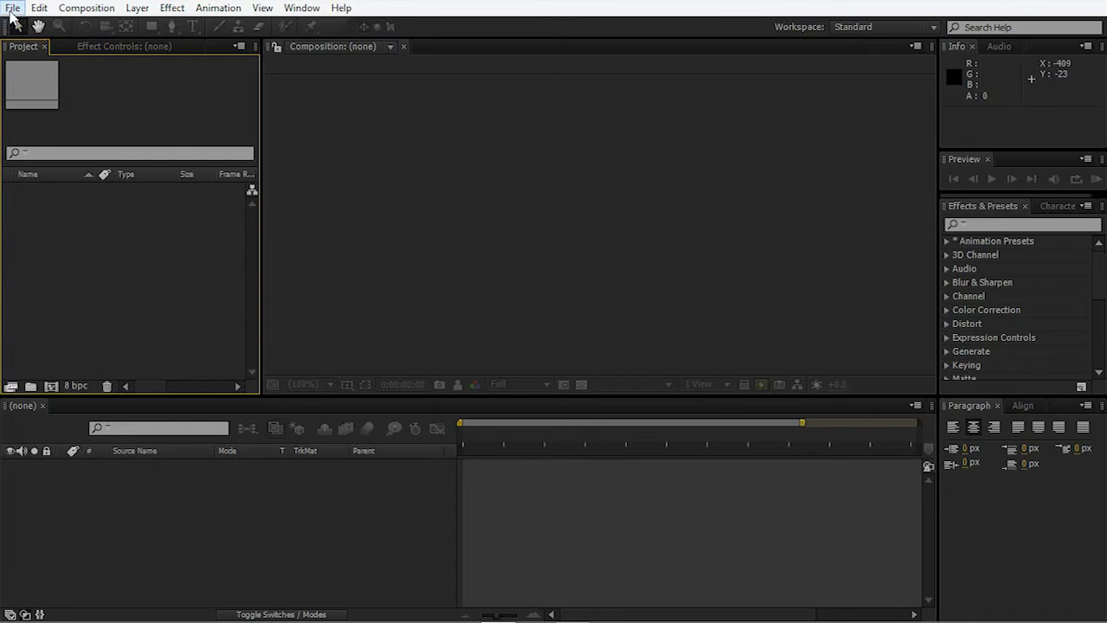
- Reopen the most recent moving pictures project from the recent projects list
left_click(13, 9)
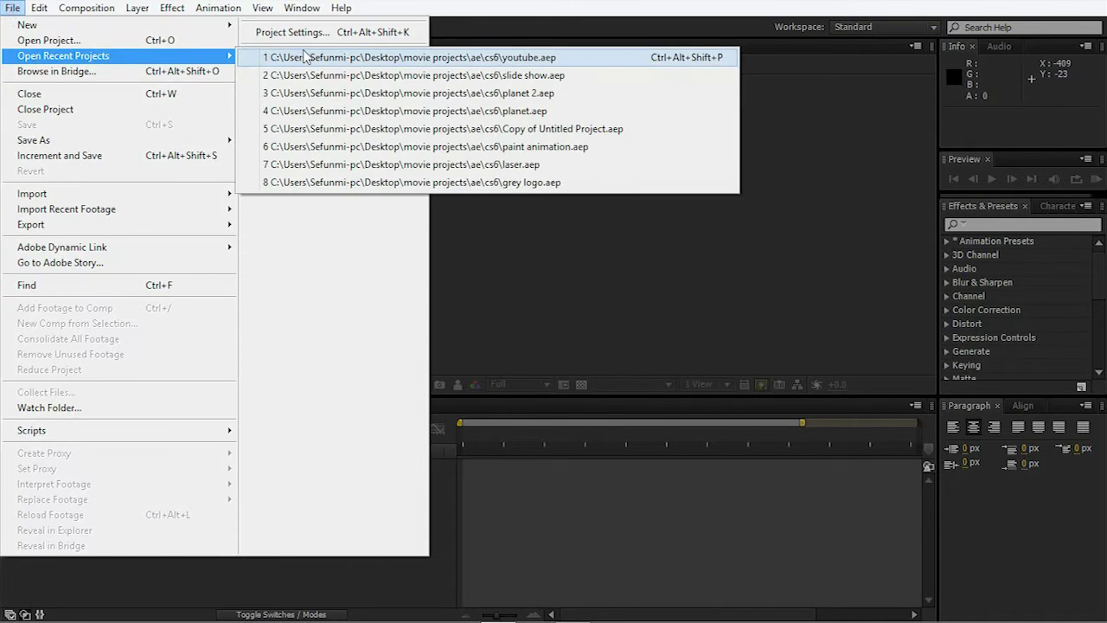
left_click(304, 55)
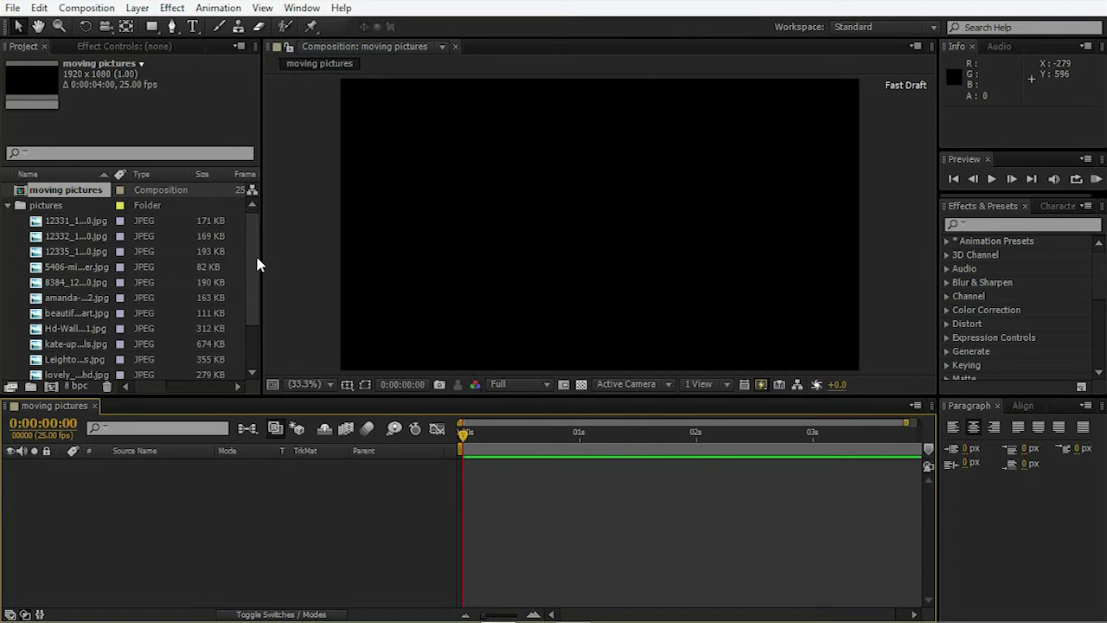
scroll(252, 281, "down", 2)
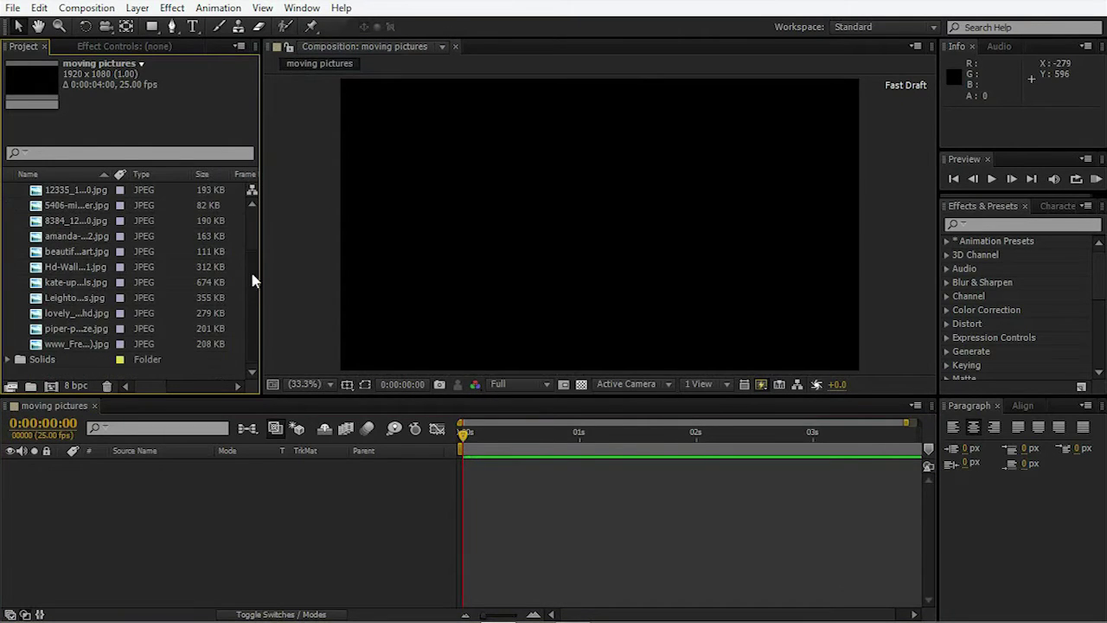
scroll(251, 275, "up", 2)
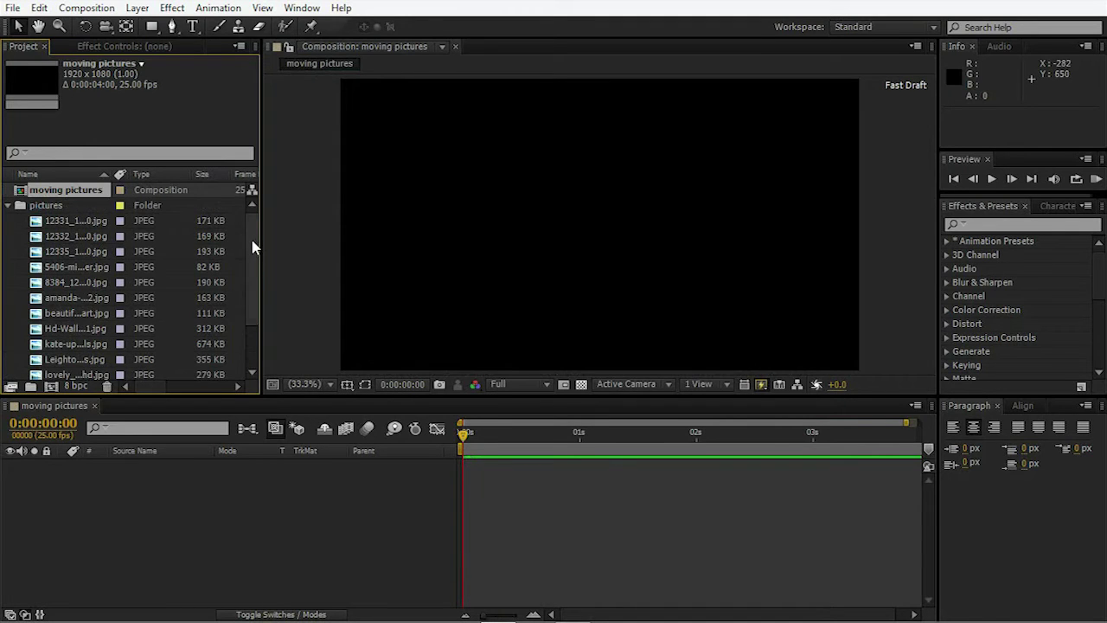
- Browse the pictures folder, checking the 12335 and 5406 photos' sizes and thumbnails
scroll(251, 247, "down", 2)
scroll(250, 281, "up", 2)
left_click(252, 250)
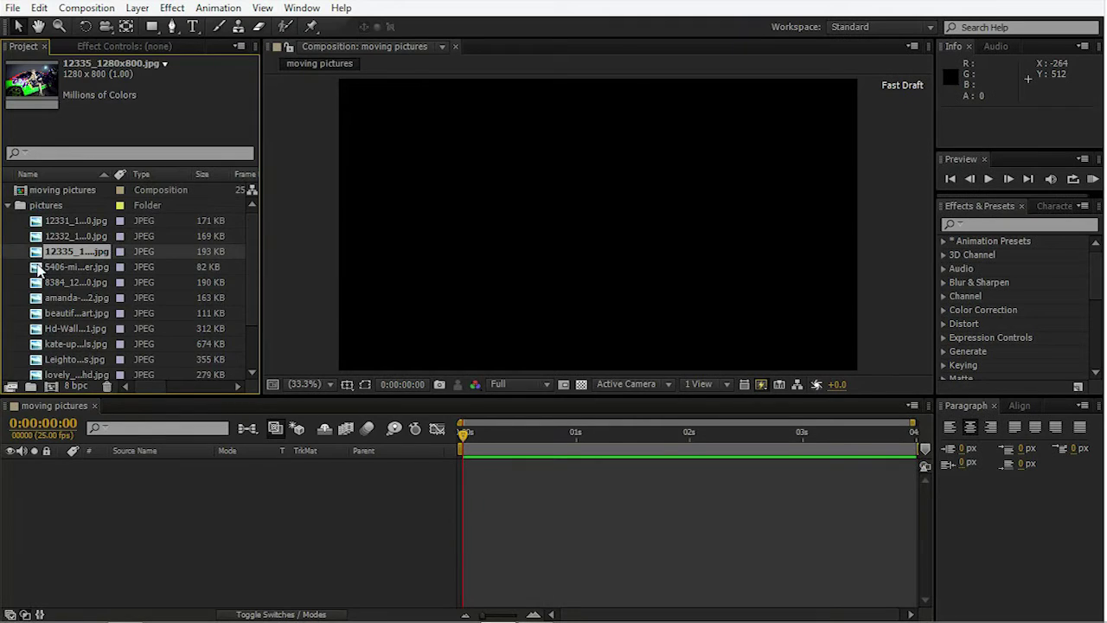
left_click(37, 268)
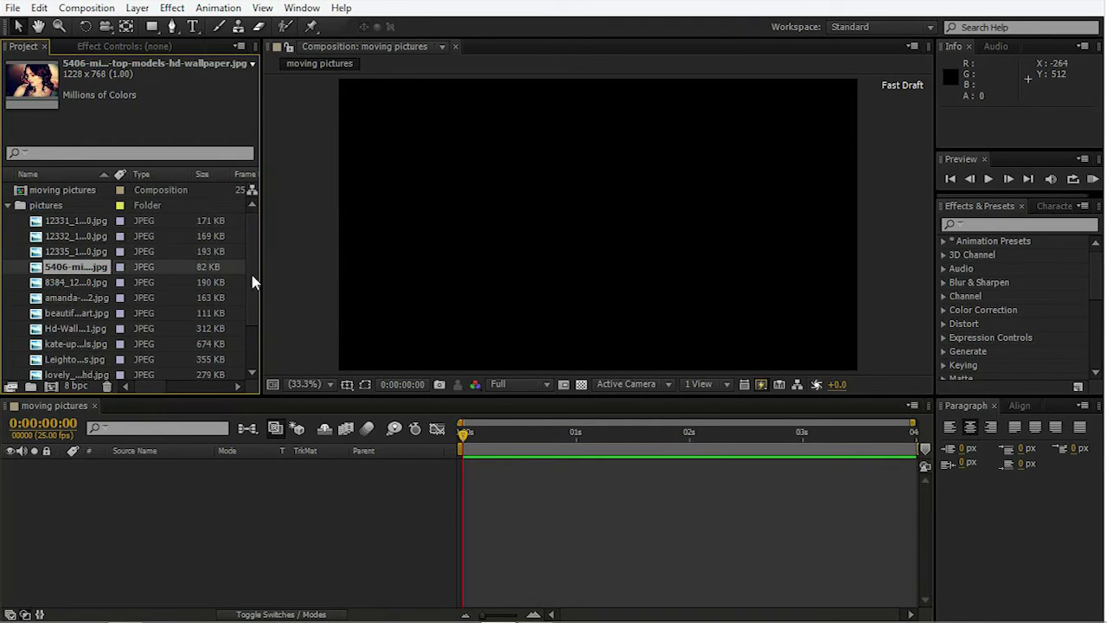
scroll(250, 285, "down", 2)
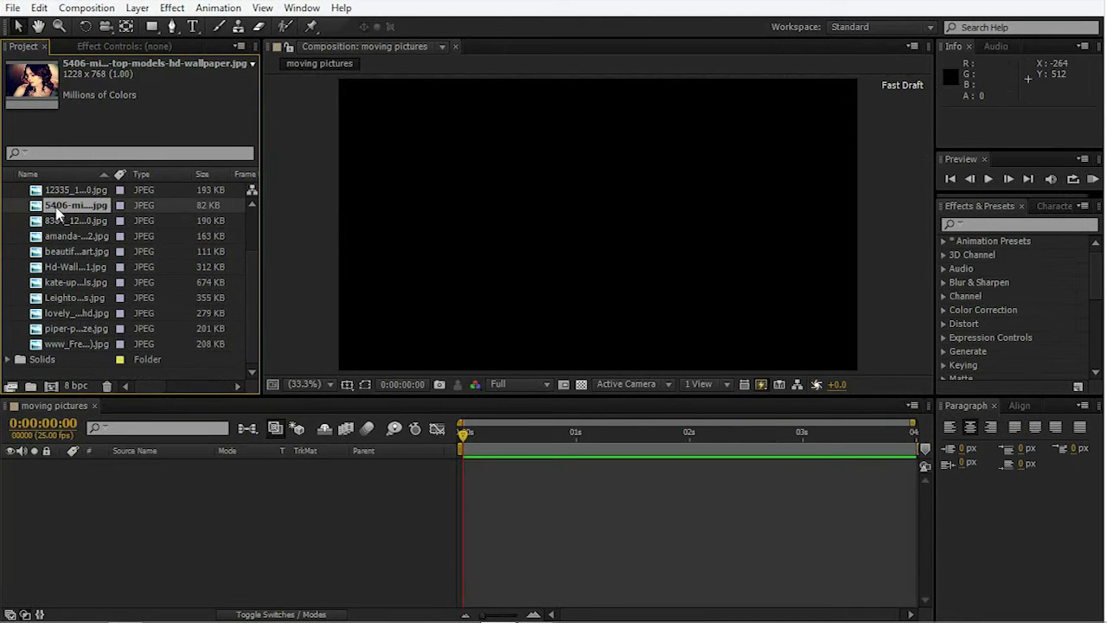
- Select all ten JPEGs in the pictures folder and drag them into the moving pictures timeline
left_click(41, 344, "shift")
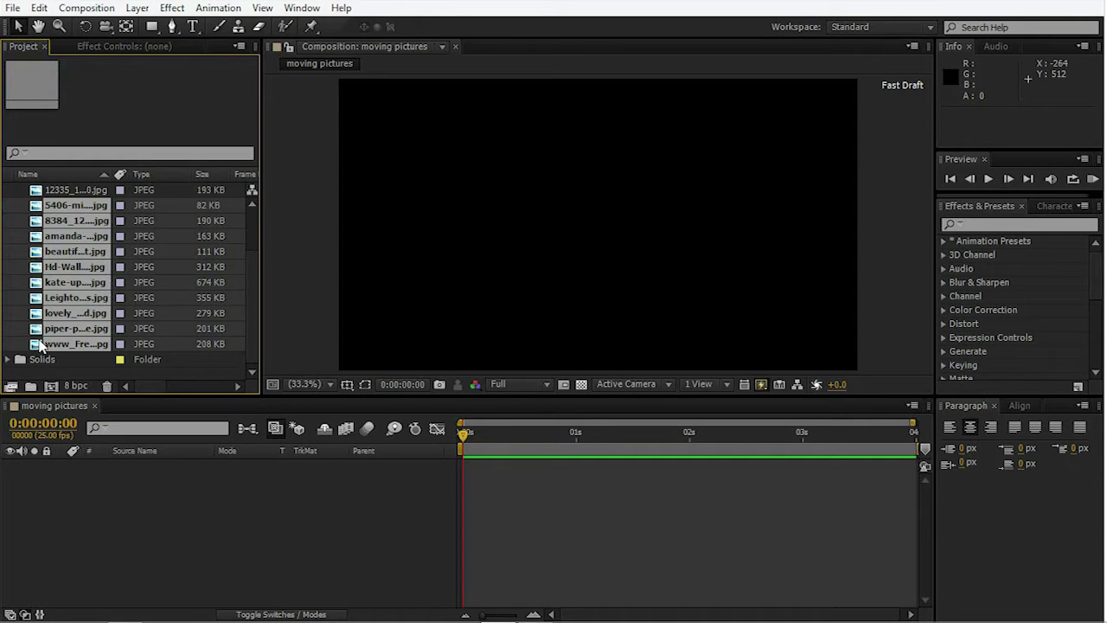
left_click_drag(42, 343, 44, 535)
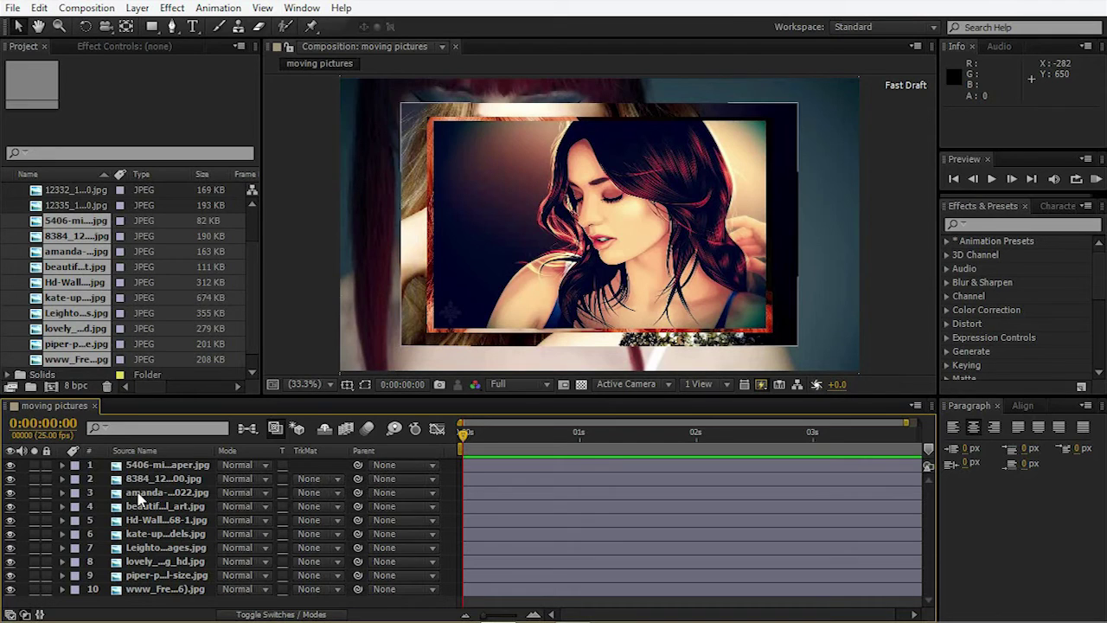
- Scale the top 5406 photo layer down to 68%
left_click(137, 465)
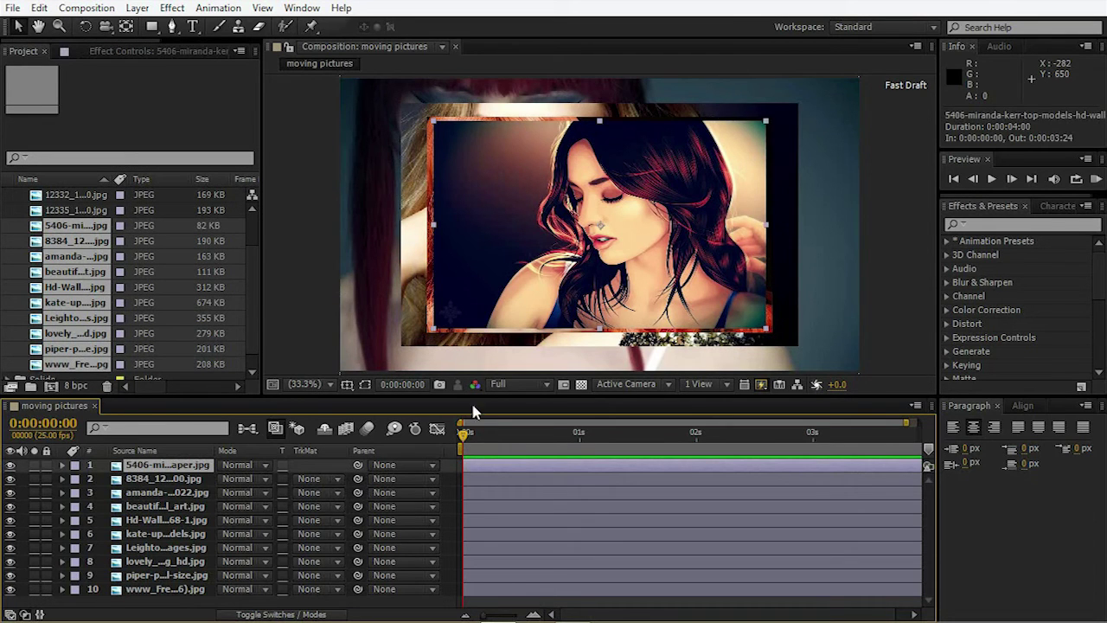
key("s")
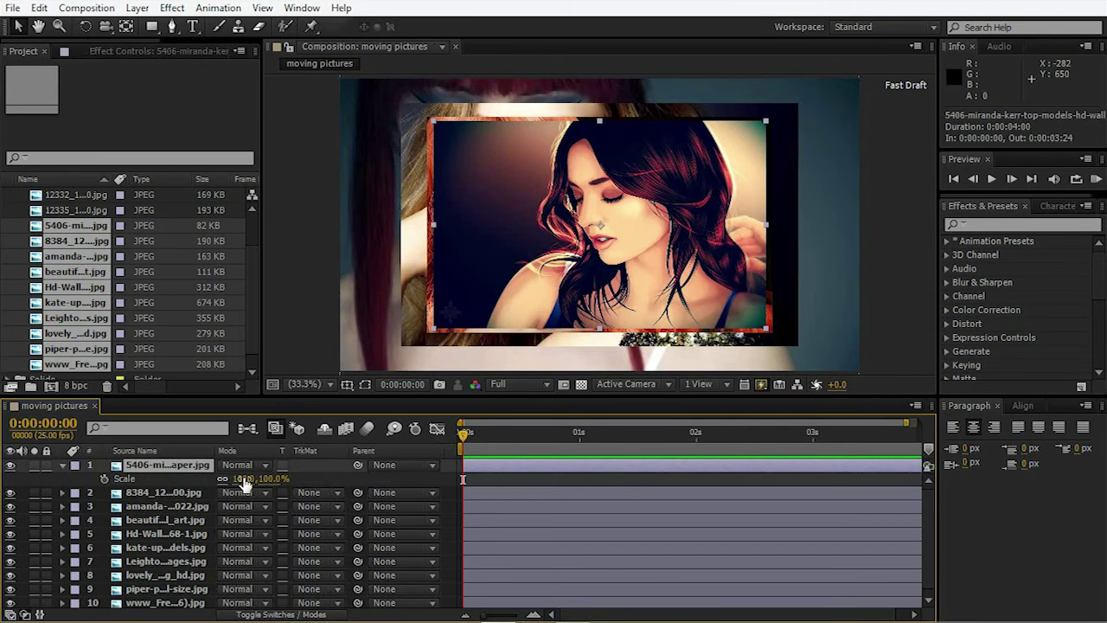
left_click_drag(245, 479, 225, 480)
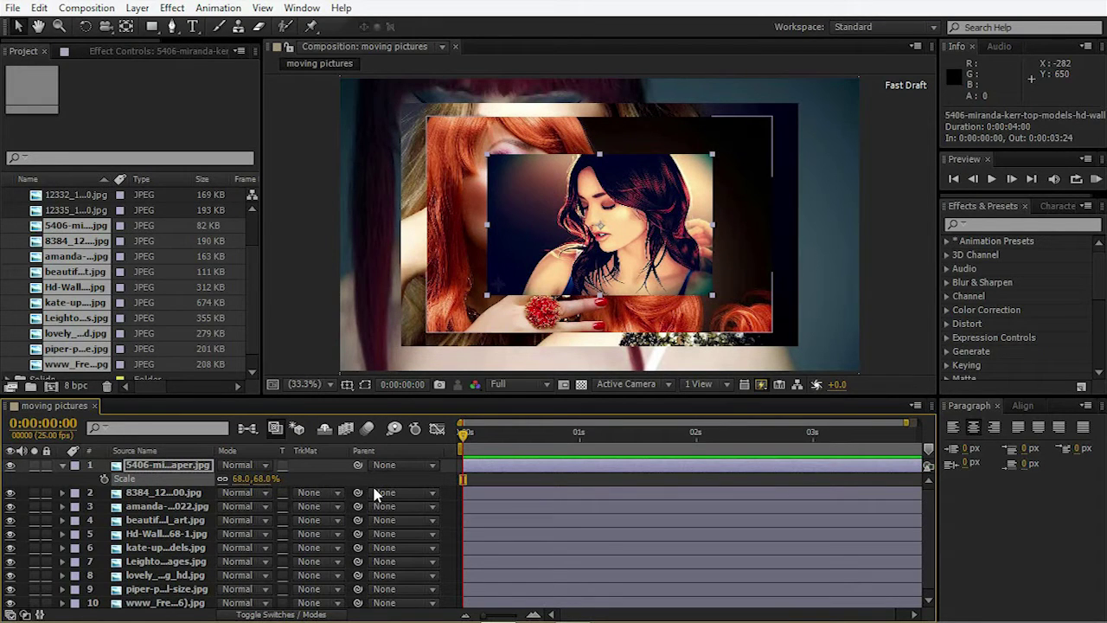
- Show rulers and place guides at the inset photo's left, top, right and bottom edges
key("ctrl+r")
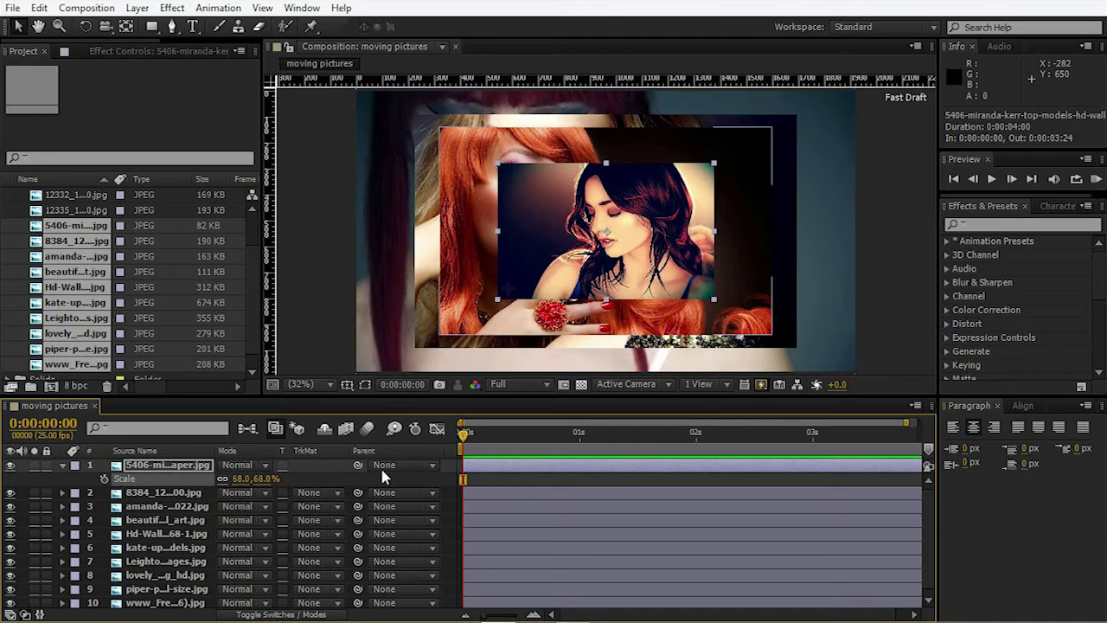
left_click_drag(270, 264, 498, 319)
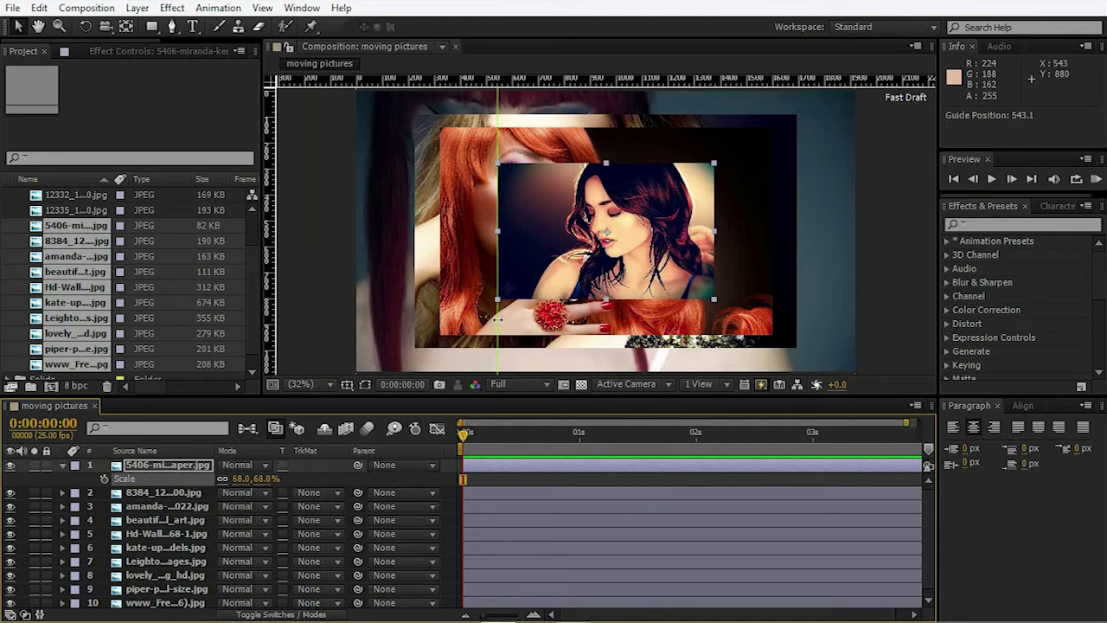
left_click_drag(427, 82, 434, 163)
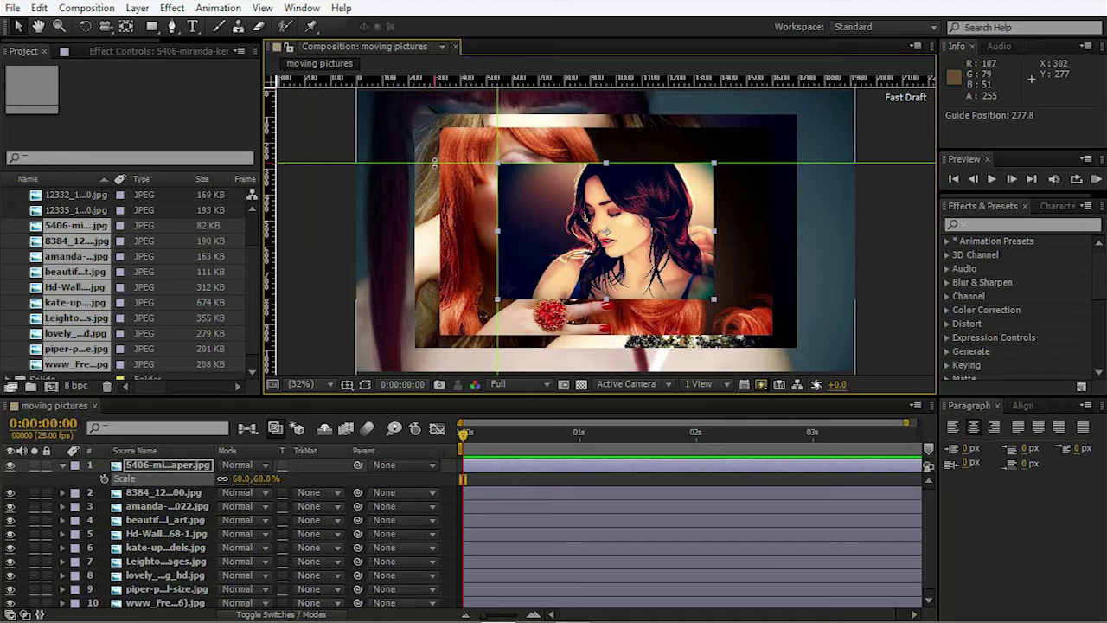
left_click_drag(271, 232, 715, 273)
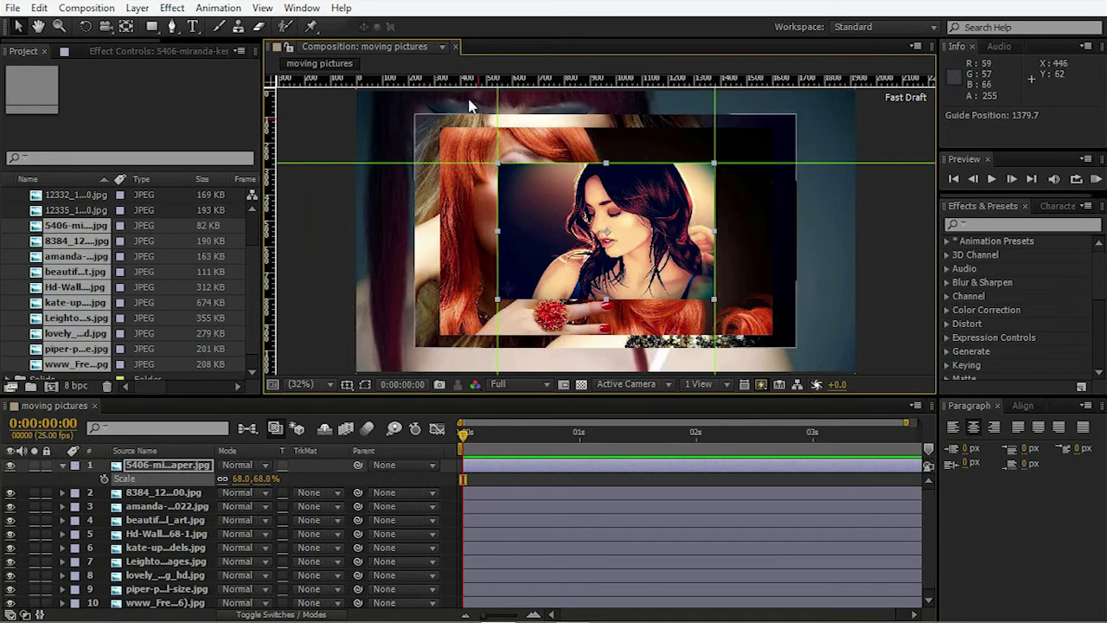
left_click_drag(485, 80, 486, 300)
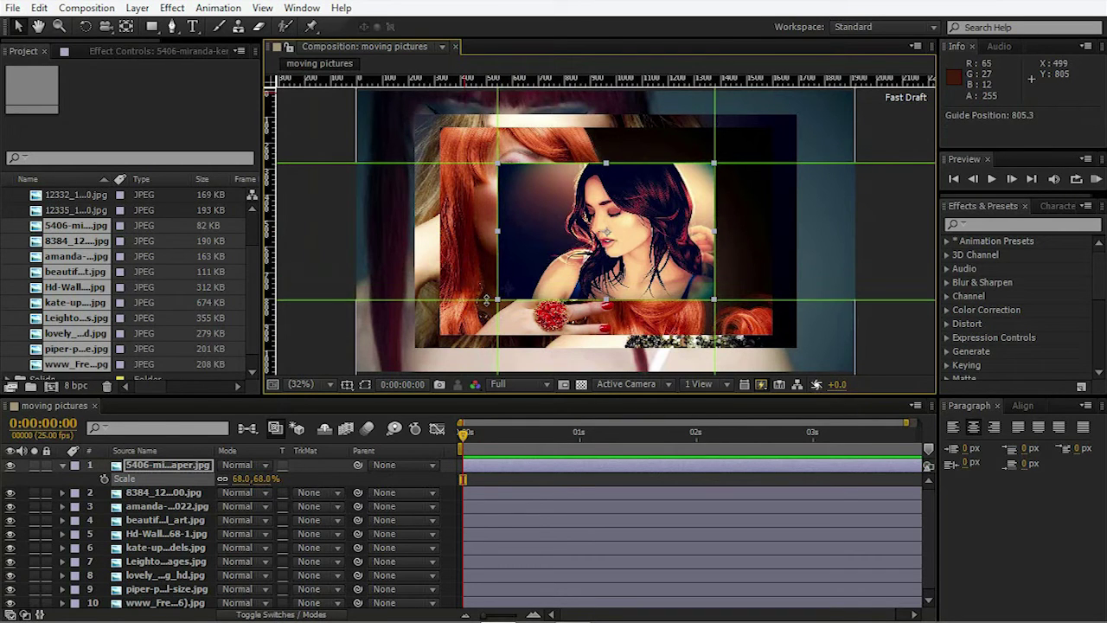
- Hide the top photo and scale the second and ninth photo layers to fit the guide frame
left_click(11, 465)
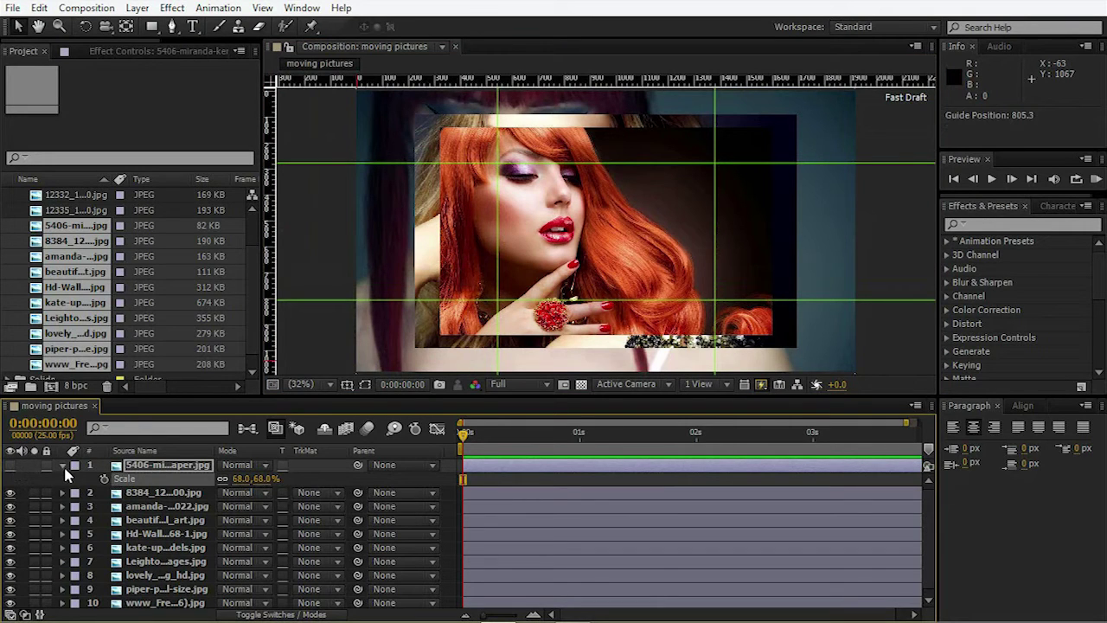
left_click(63, 465)
left_click(146, 481)
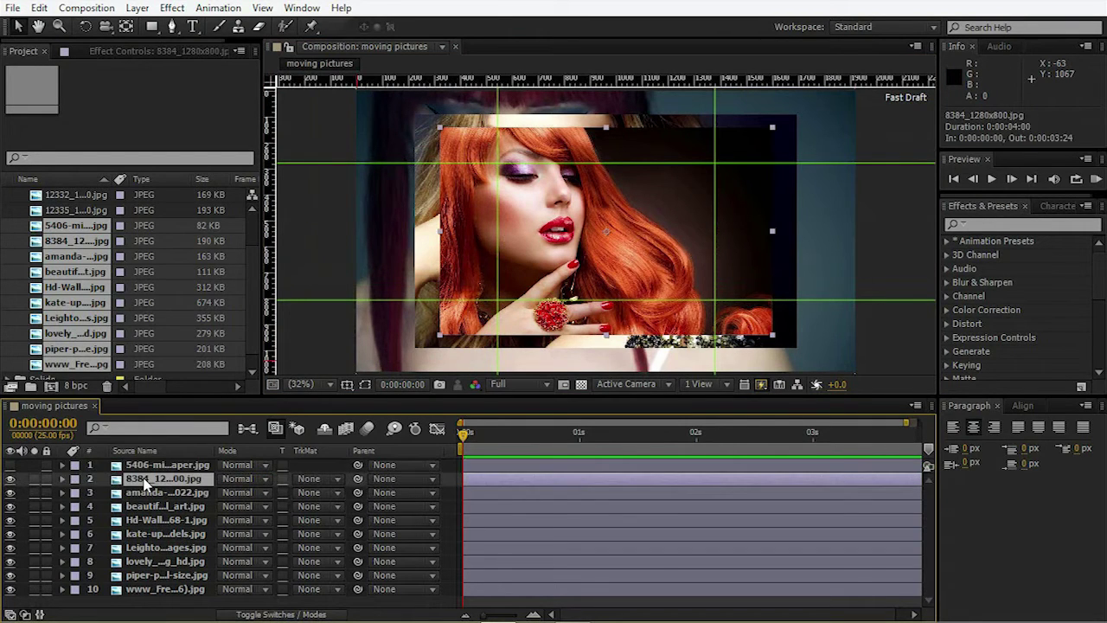
key("s")
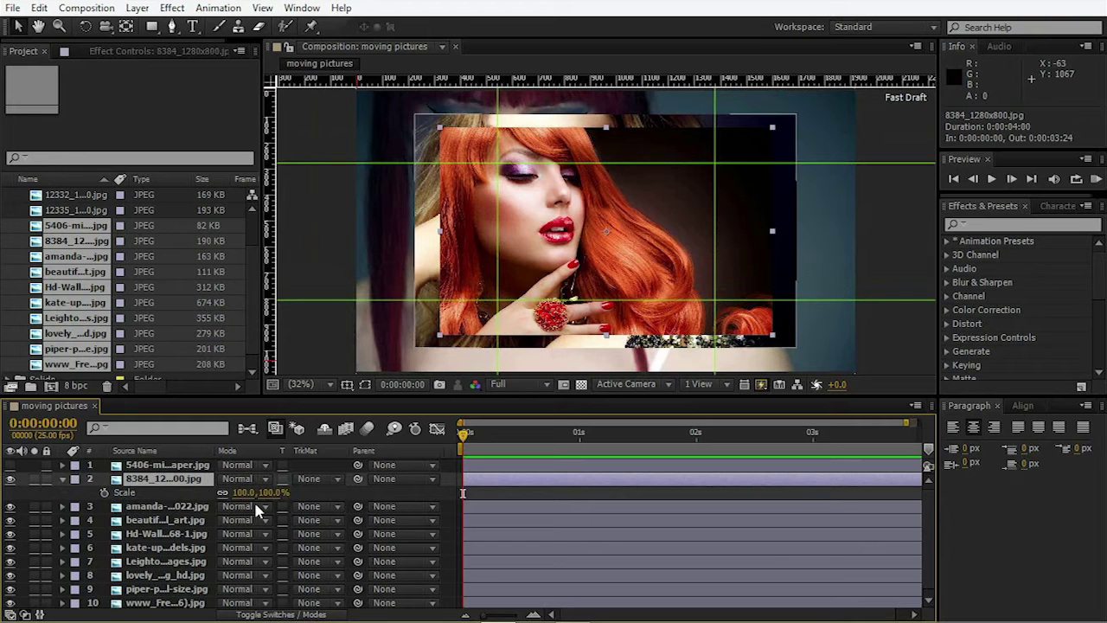
left_click_drag(242, 492, 236, 527)
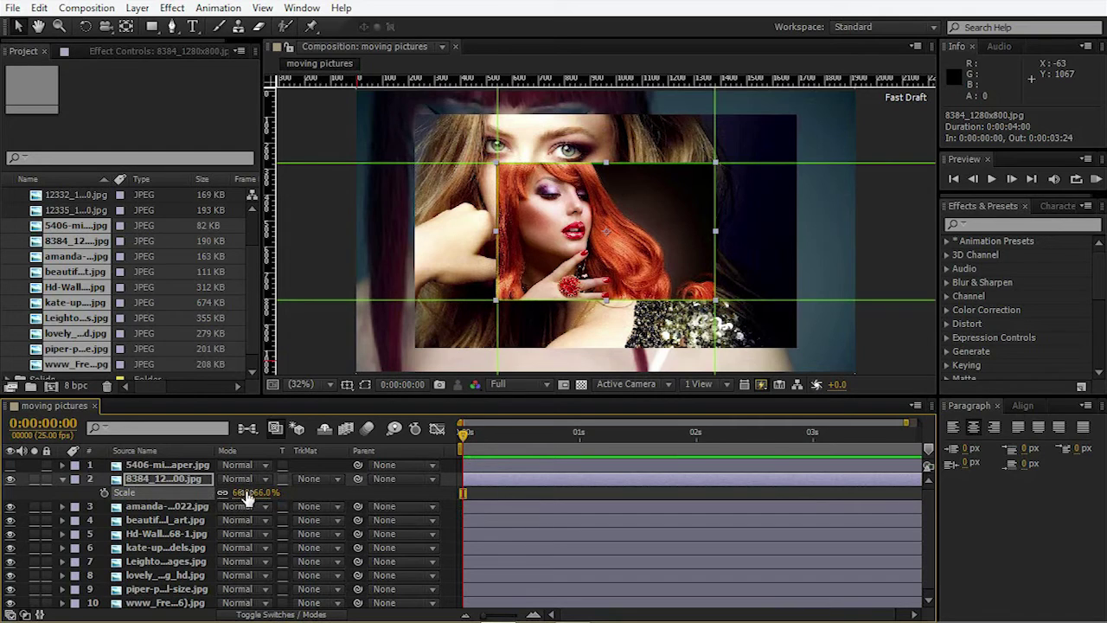
left_click(245, 492)
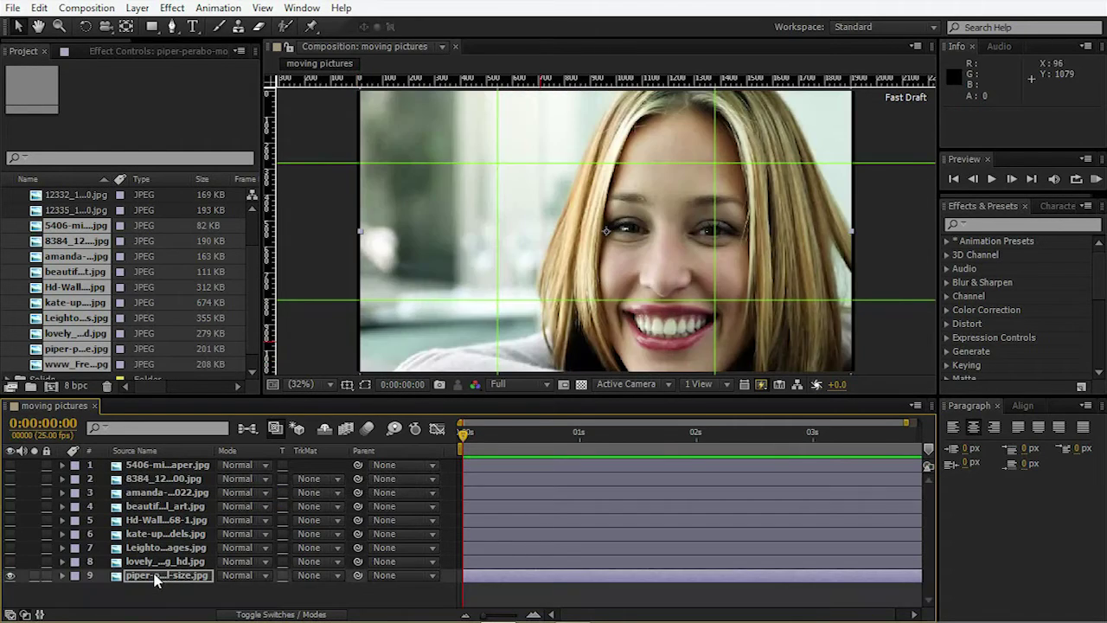
left_click(156, 576)
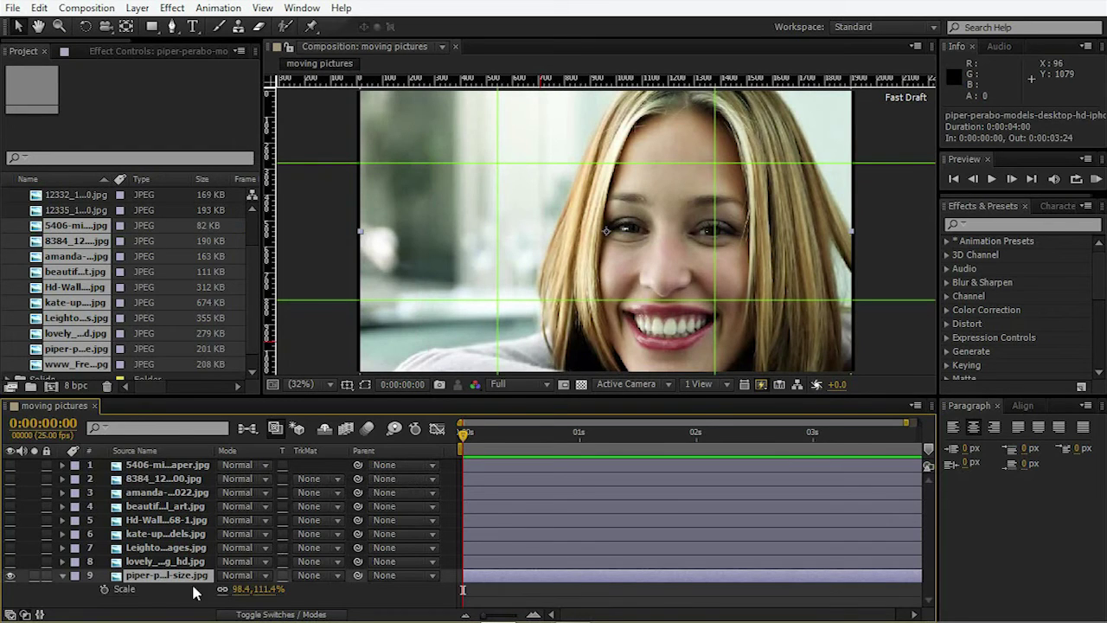
key("s")
left_click_drag(236, 589, 197, 589)
key("s")
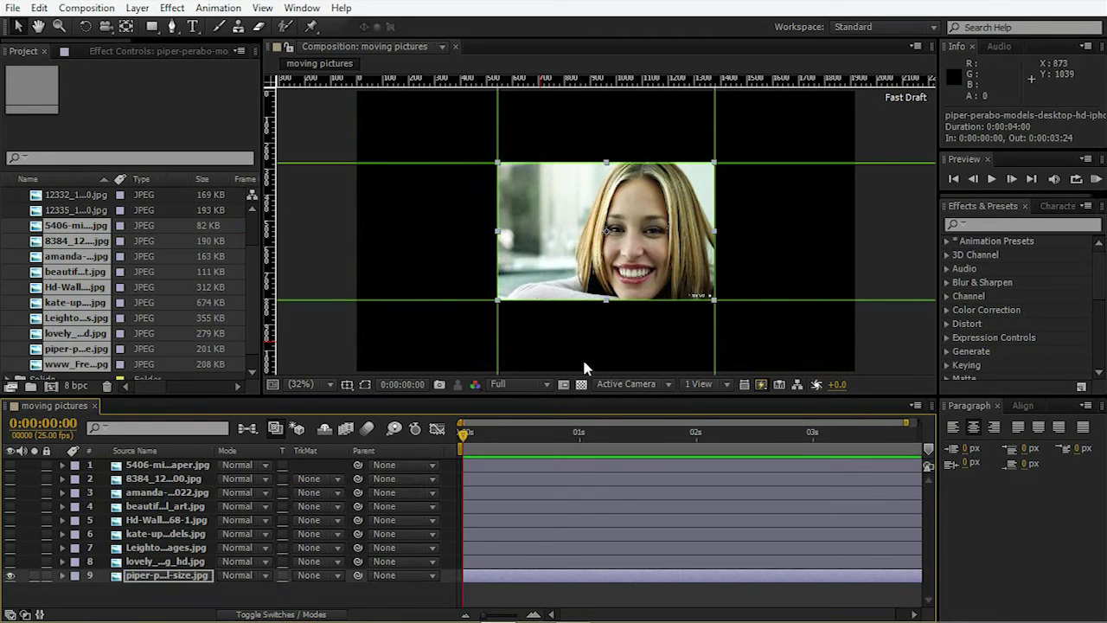
- Remove the guides, hide the rulers, and make every photo layer visible again
left_click_drag(498, 343, 263, 343)
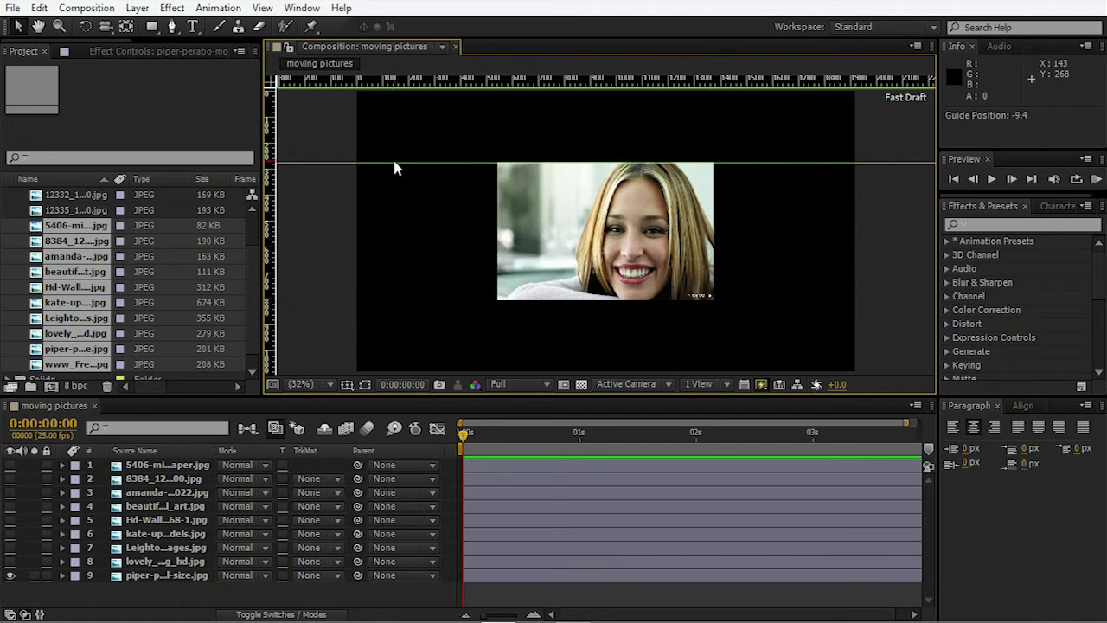
left_click_drag(391, 162, 396, 81)
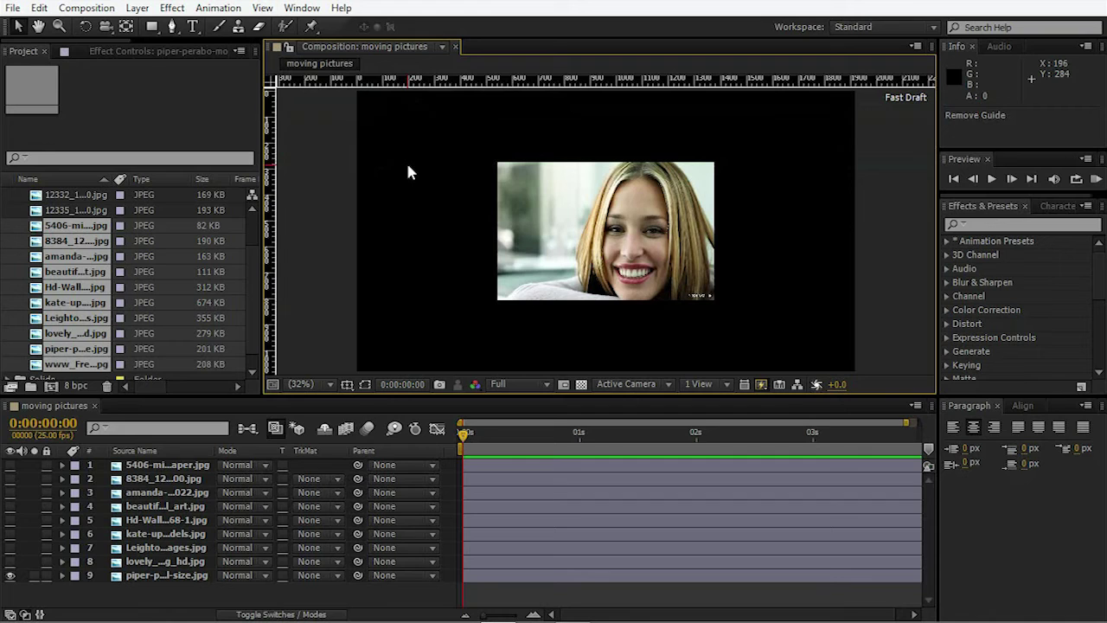
key("ctrl+r")
left_click_drag(10, 464, 11, 566)
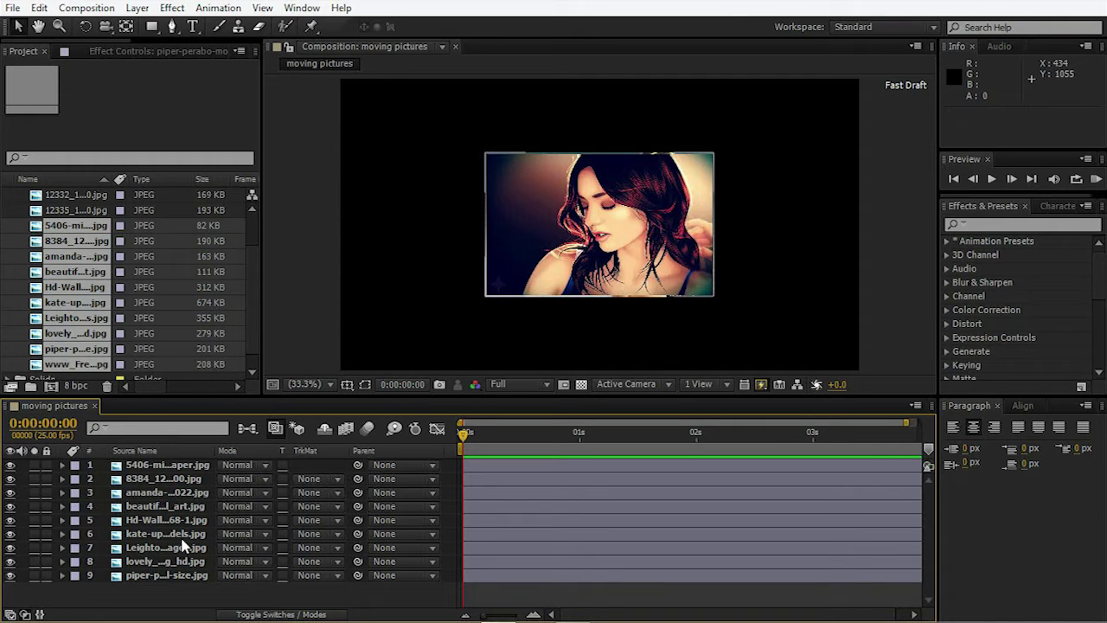
- Add a new null object layer, Null 4, to the composition
right_click(171, 595)
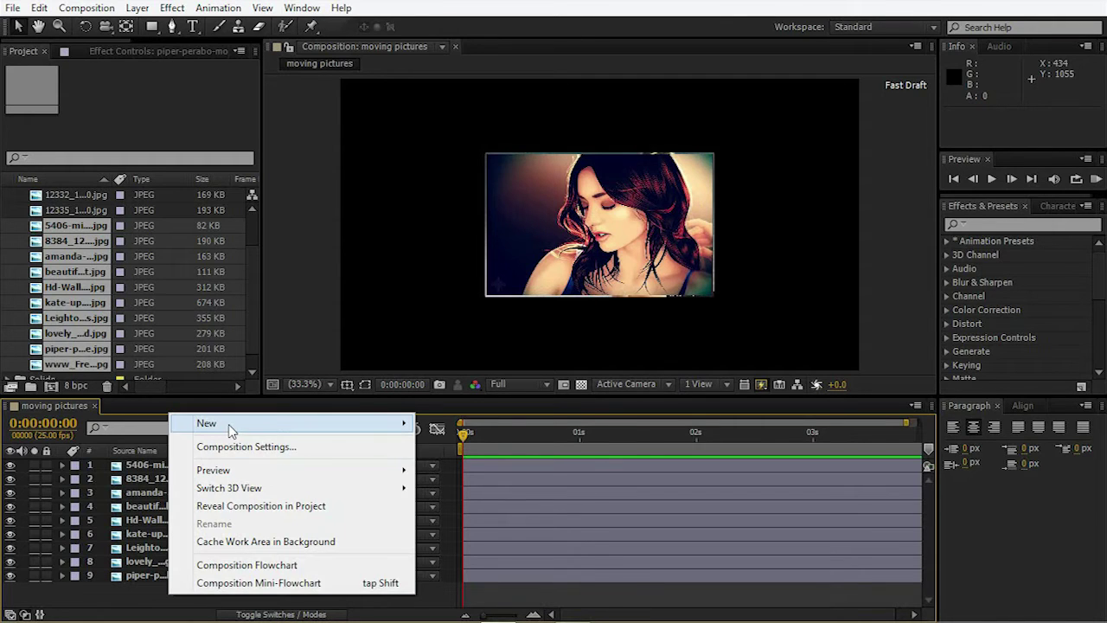
mouse_move(337, 429)
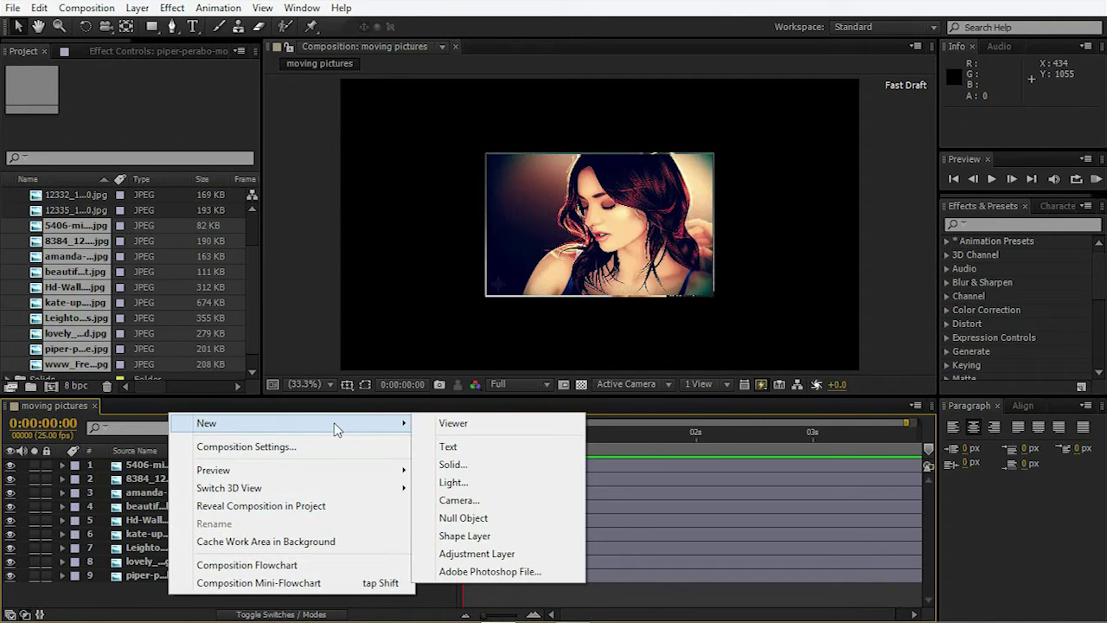
left_click(478, 519)
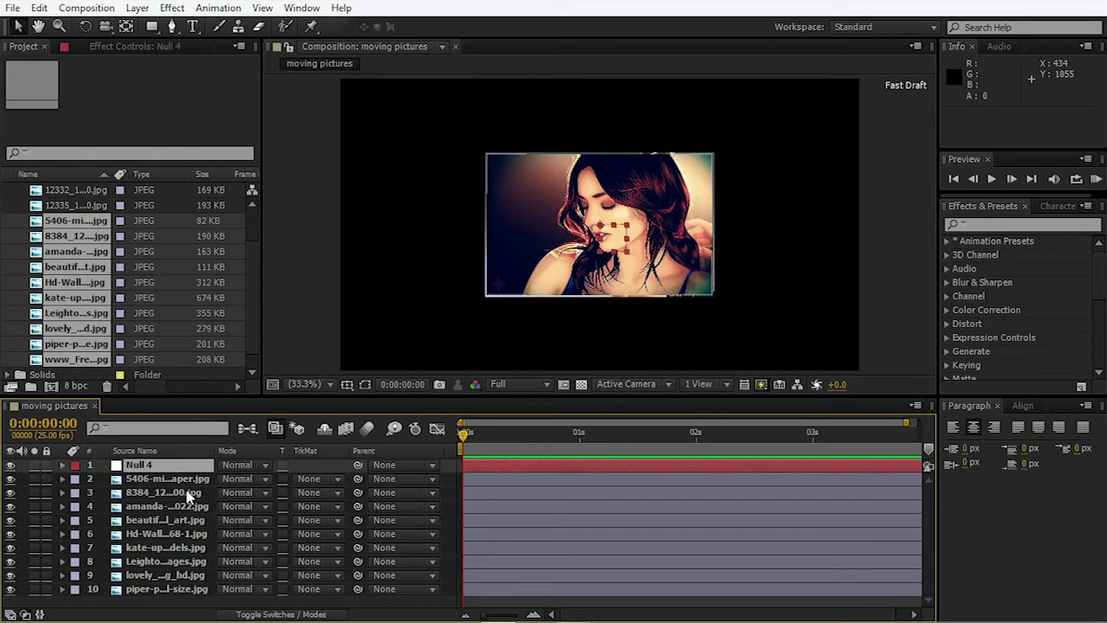
- Select all nine photo layers and parent them to Null 4
left_click(135, 480)
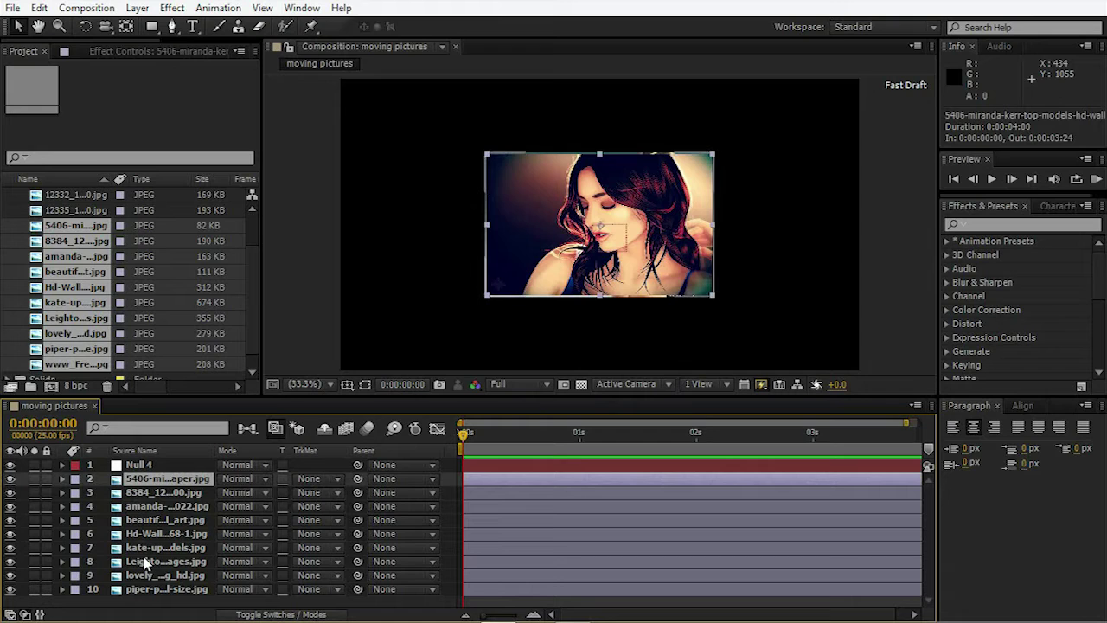
left_click(136, 588, "shift")
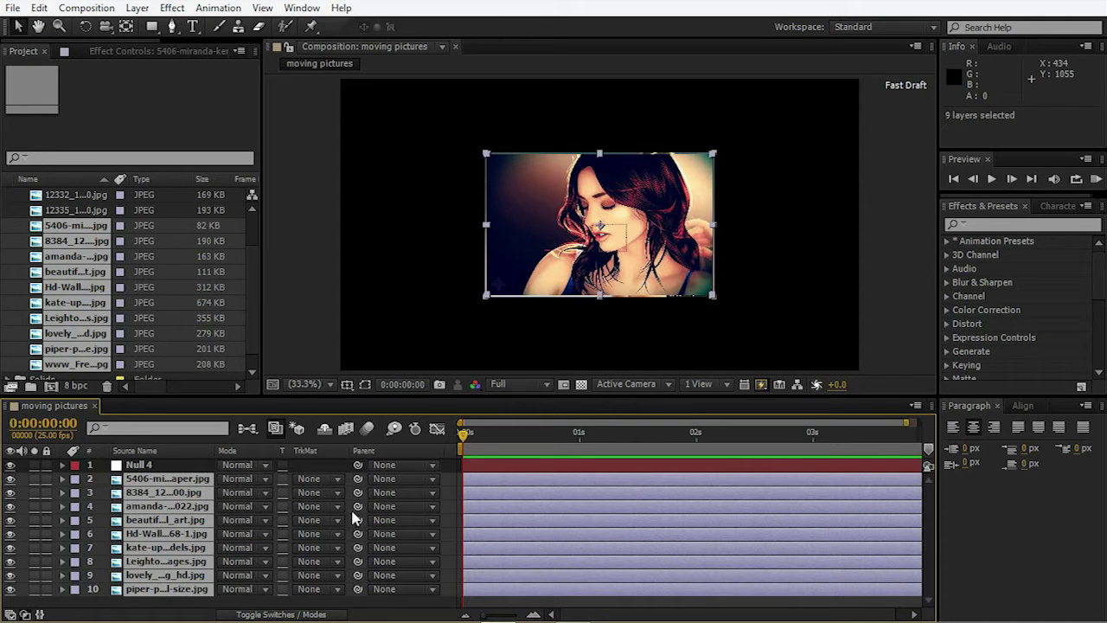
left_click_drag(358, 492, 138, 464)
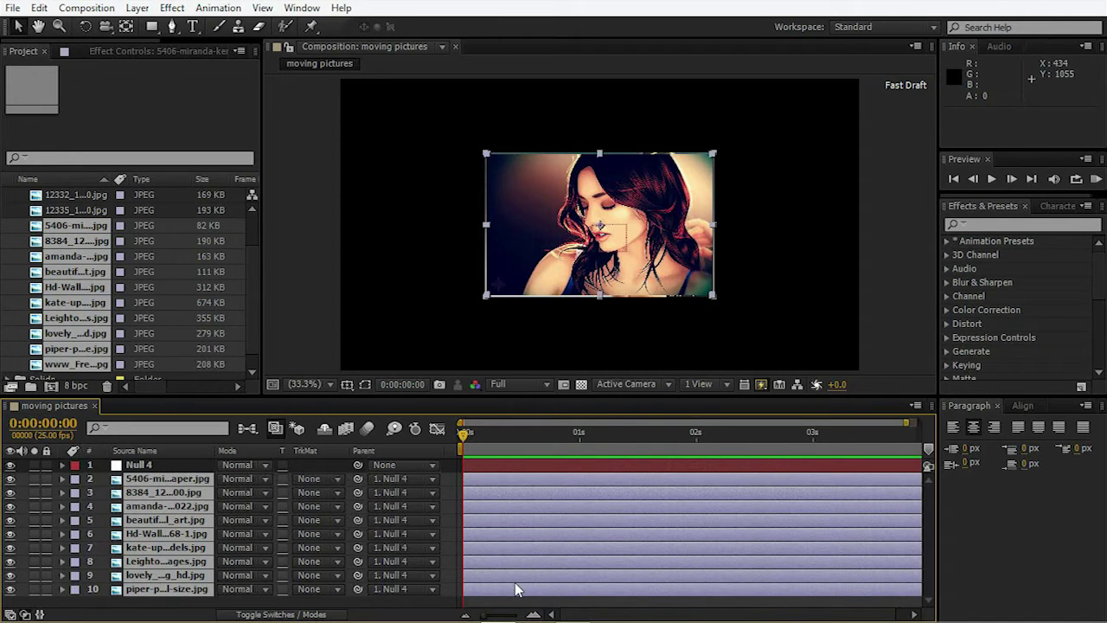
- Test the parenting by sliding Null 4's Position left, then undo it
left_click(113, 467)
key("p")
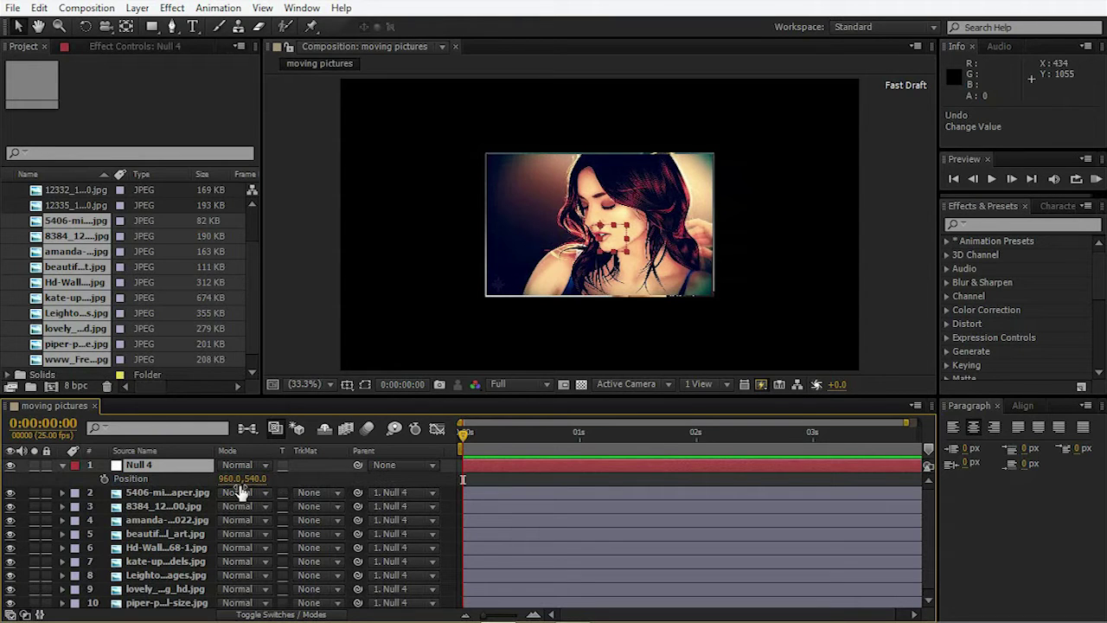
left_click_drag(230, 478, 86, 494)
key("ctrl+z")
left_click(62, 465)
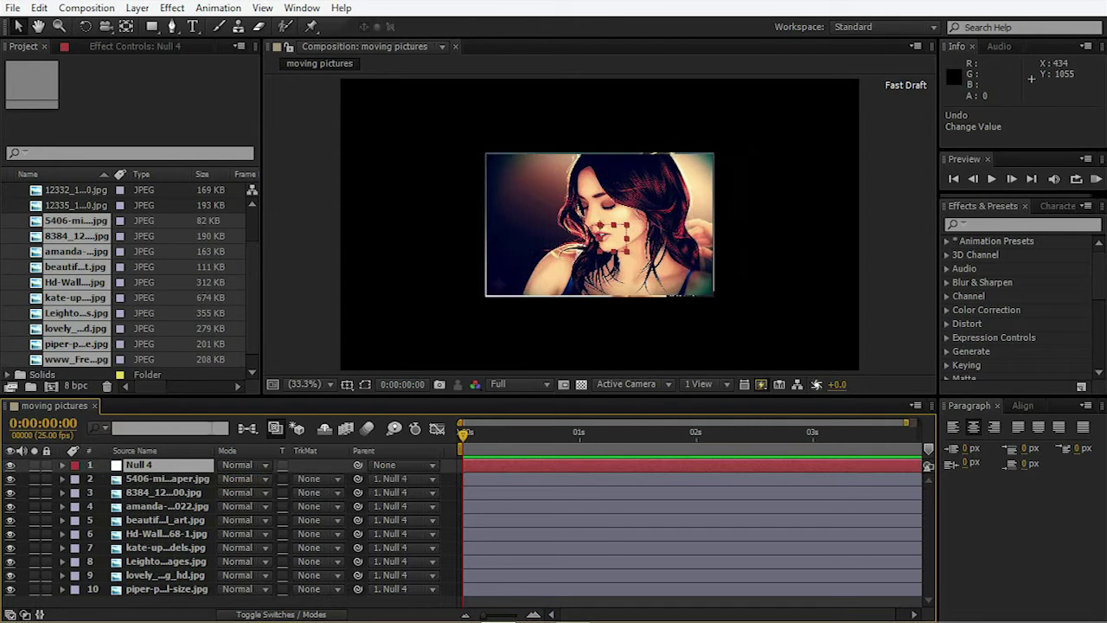
- Turn on the proportional grid, place the 8384_1280x800 photo right of the first, and shift the row left
left_click(347, 384)
left_click(393, 423)
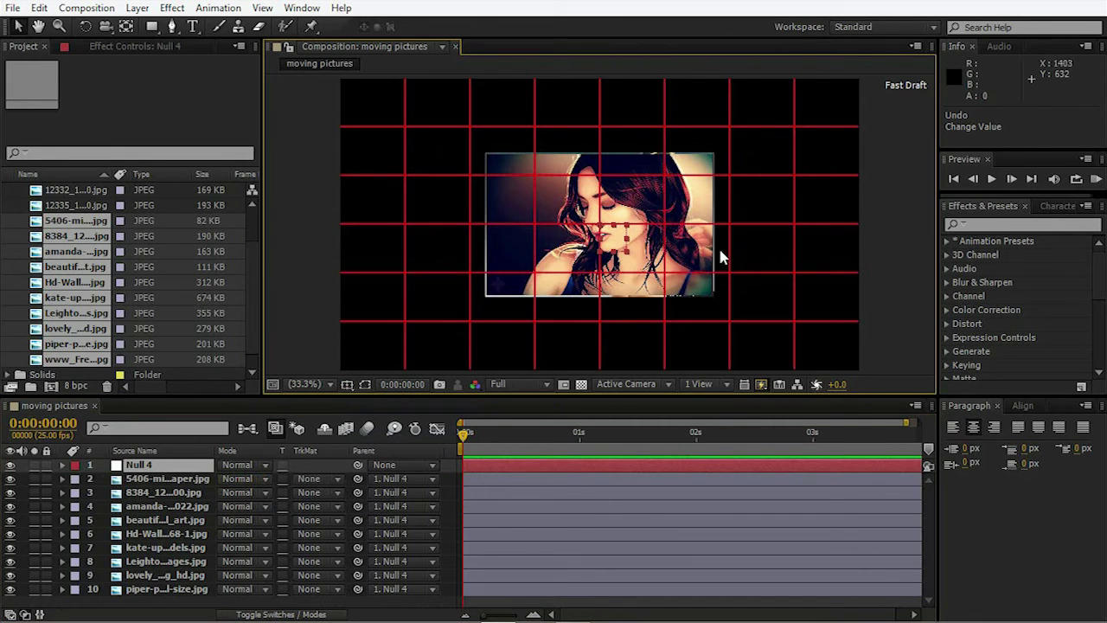
left_click(145, 490)
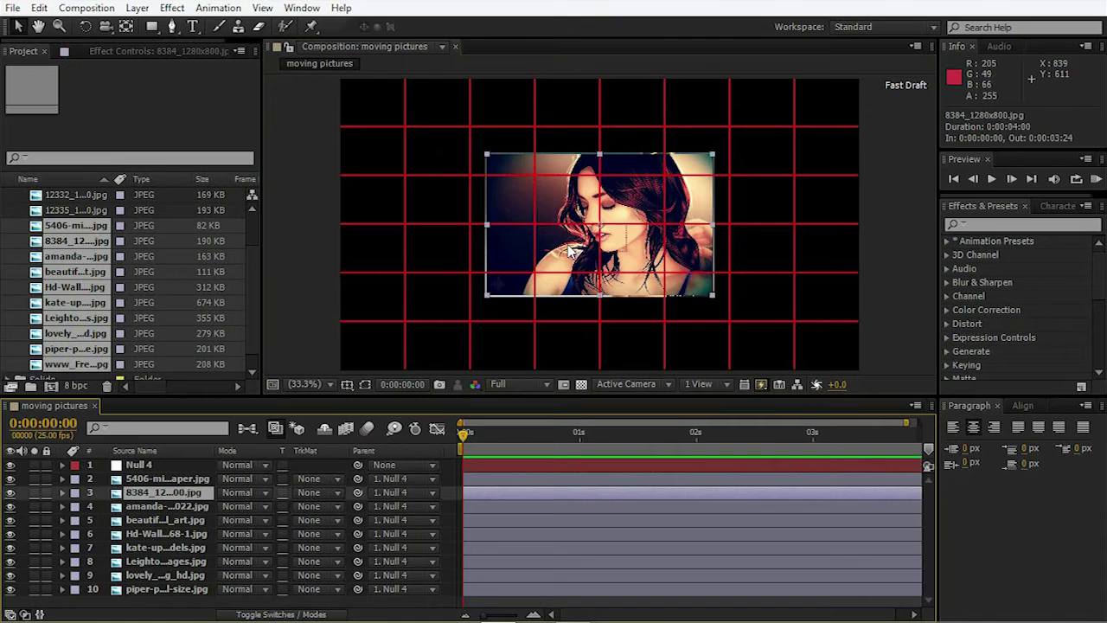
left_click_drag(566, 246, 804, 226)
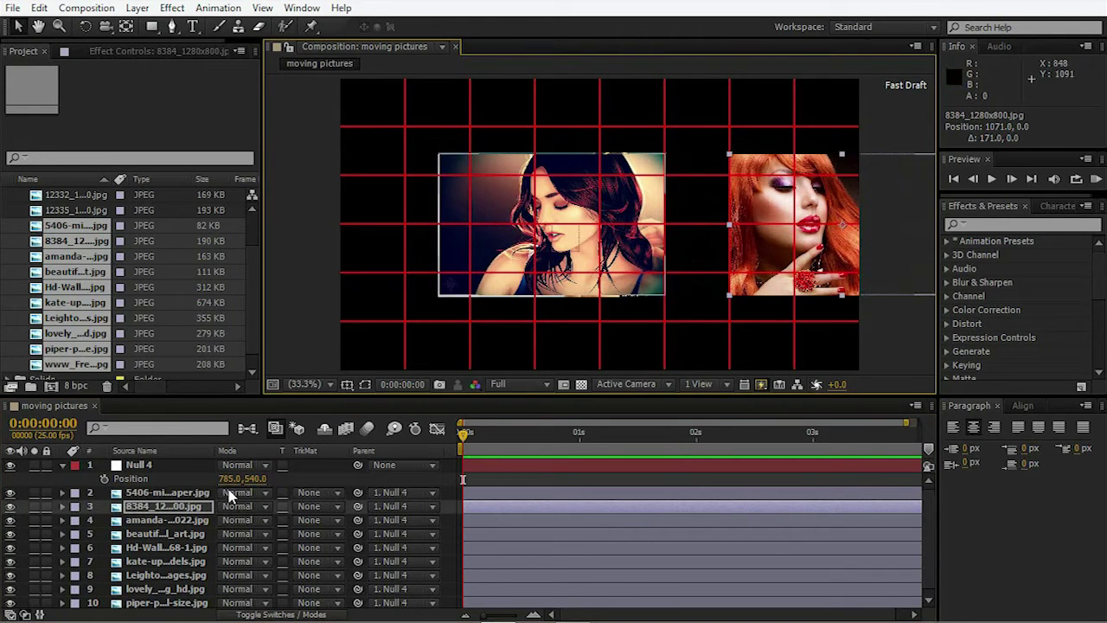
left_click_drag(230, 478, 52, 474)
left_click(500, 247)
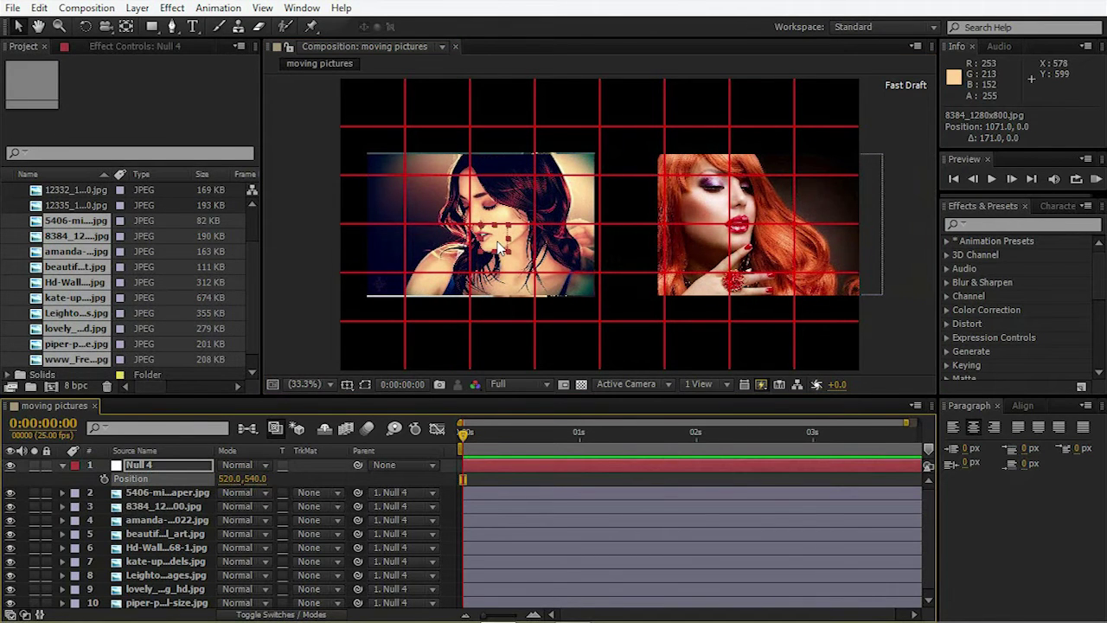
left_click_drag(500, 247, 444, 246)
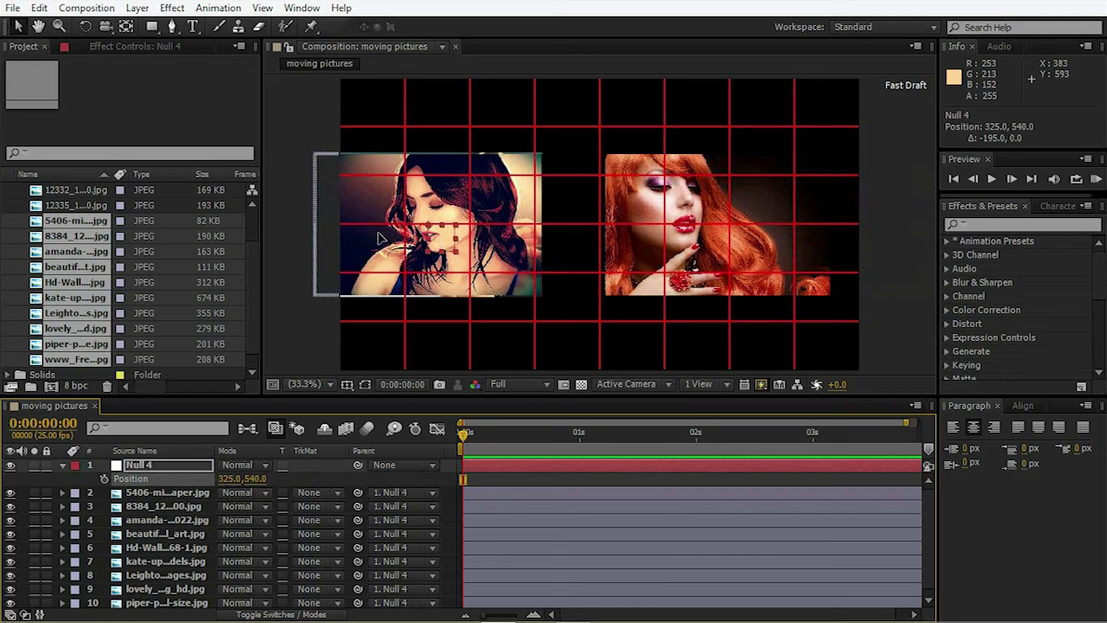
left_click_drag(378, 238, 280, 229)
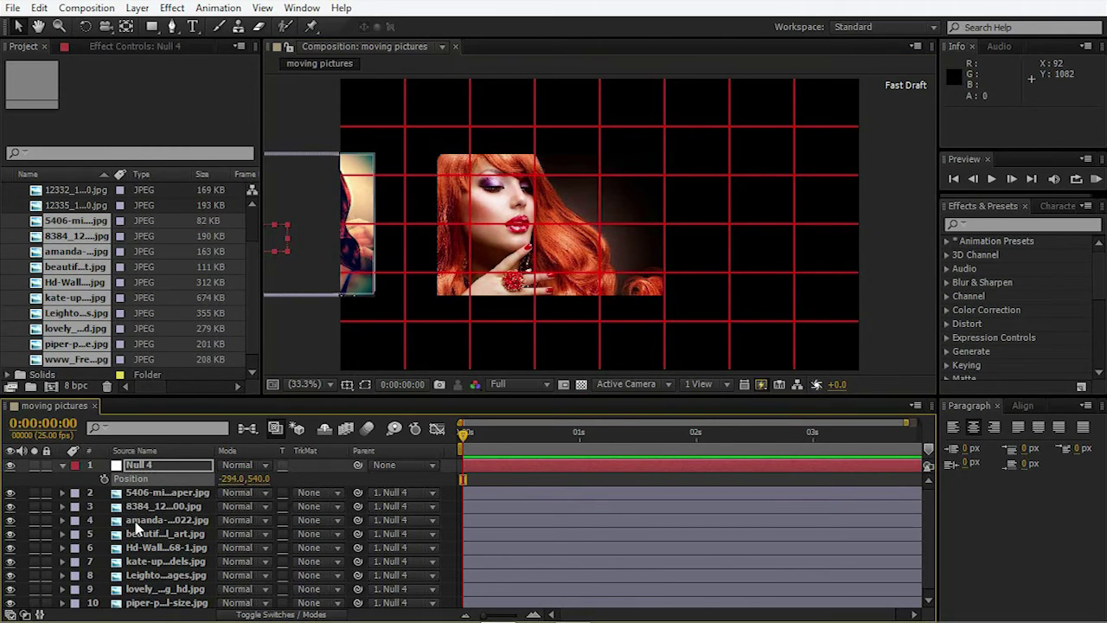
- Place the next photo level with the others, right of the red-haired photo, and slide the row left
left_click(136, 522)
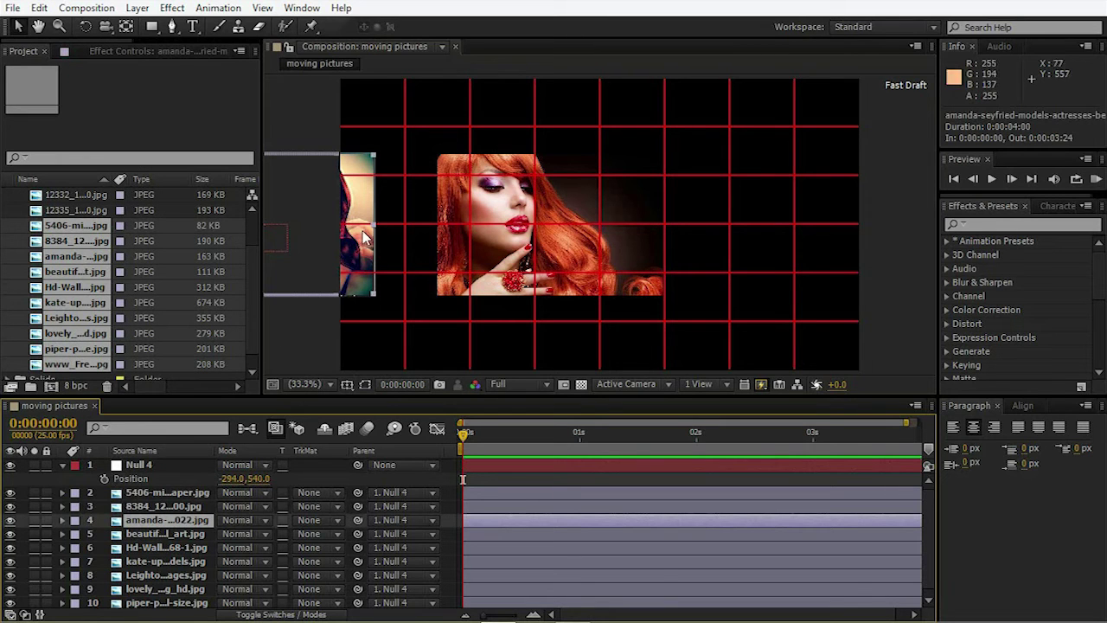
left_click_drag(362, 264, 943, 263)
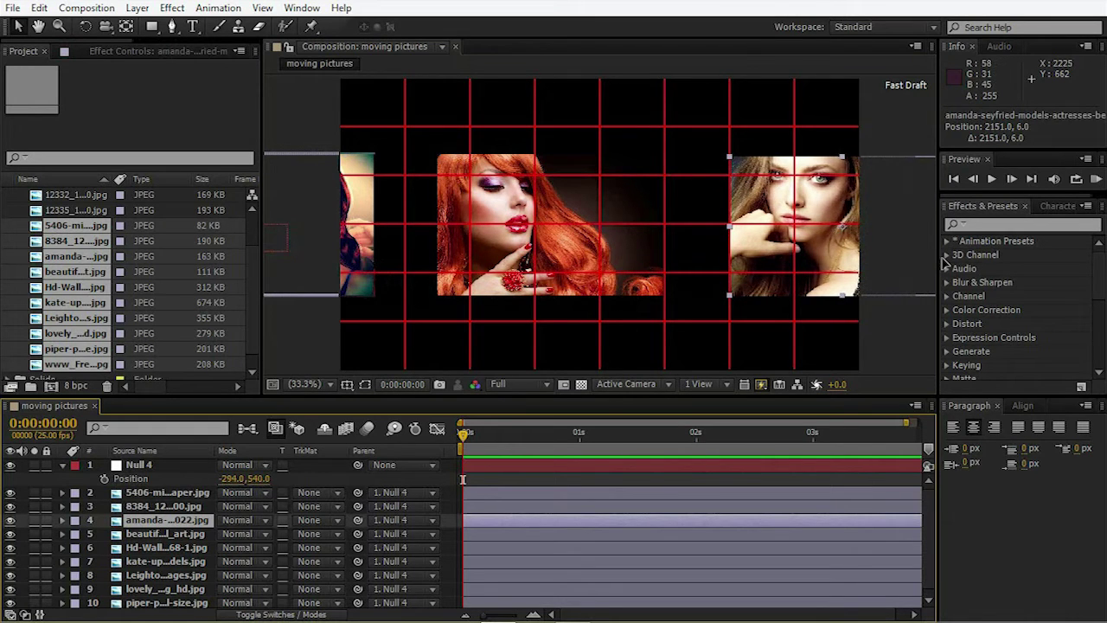
key("shift")
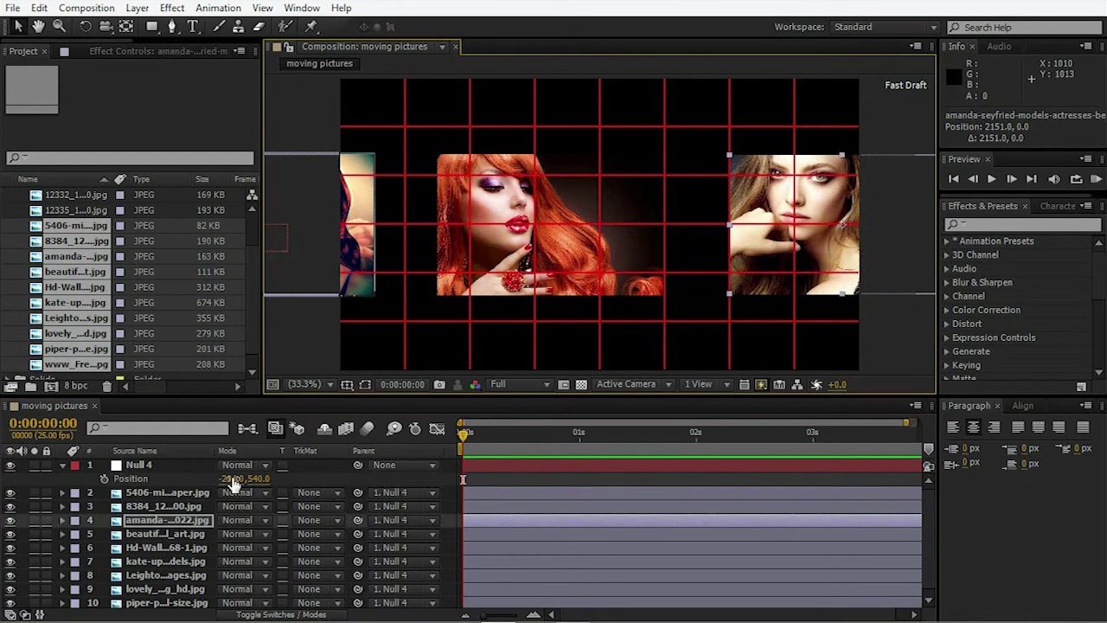
left_click_drag(232, 477, 12, 465)
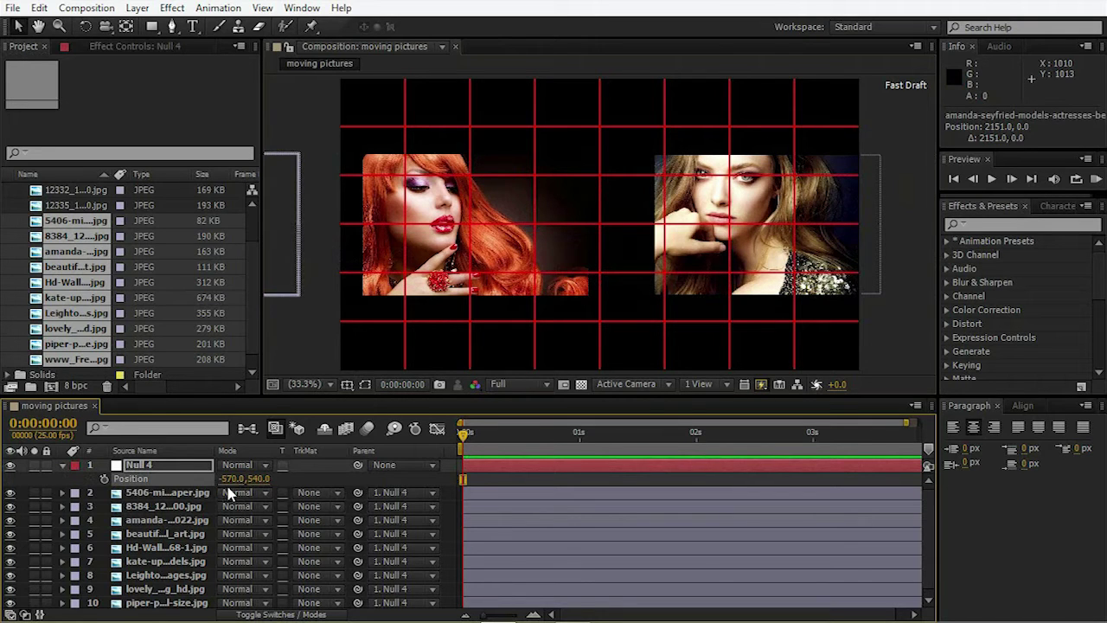
mouse_move(611, 618)
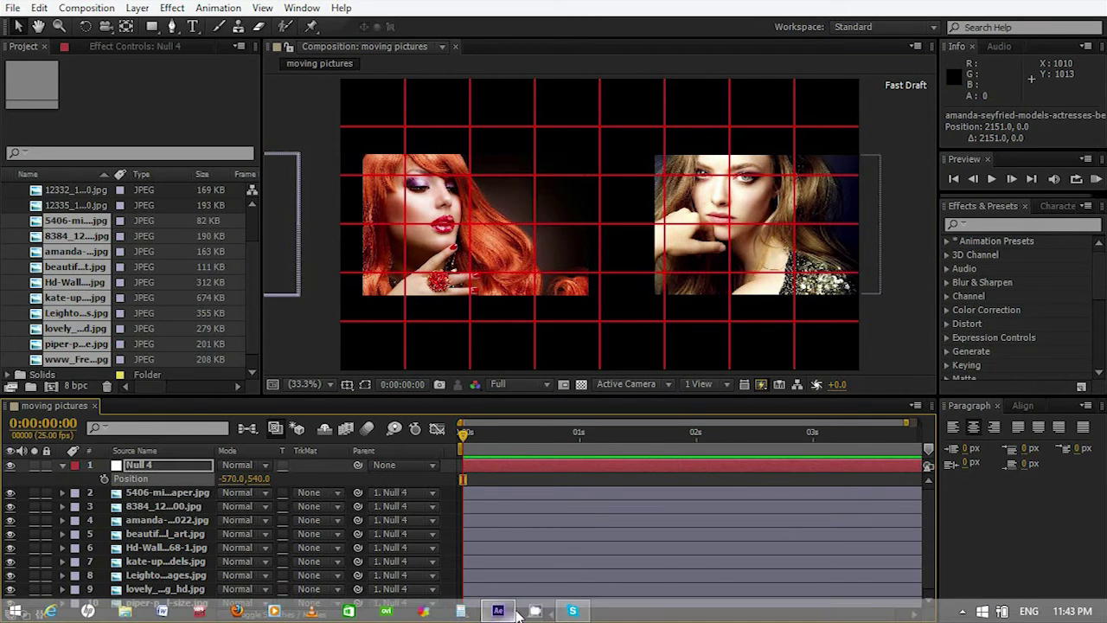
left_click(961, 611)
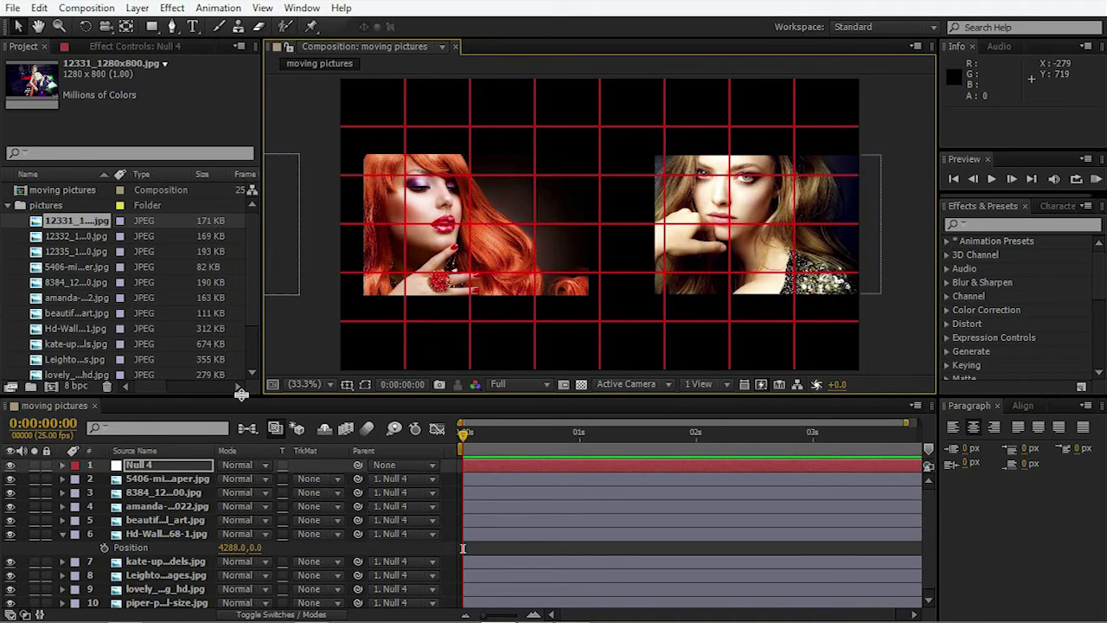
- Turn off the proportional grid and collapse the sixth photo layer's properties
left_click(347, 384)
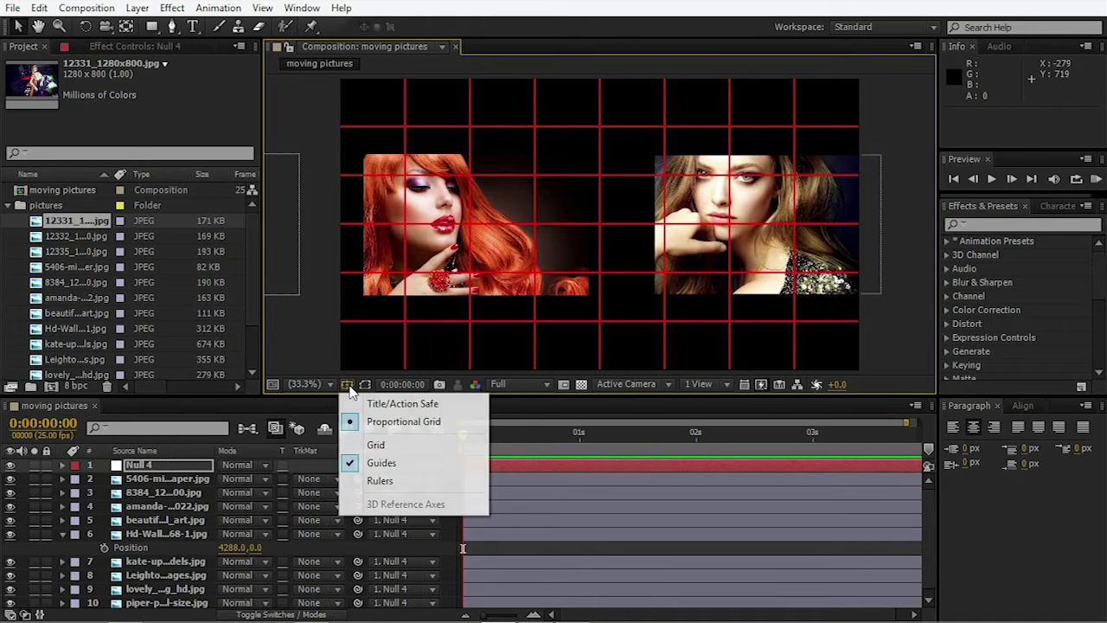
left_click(408, 419)
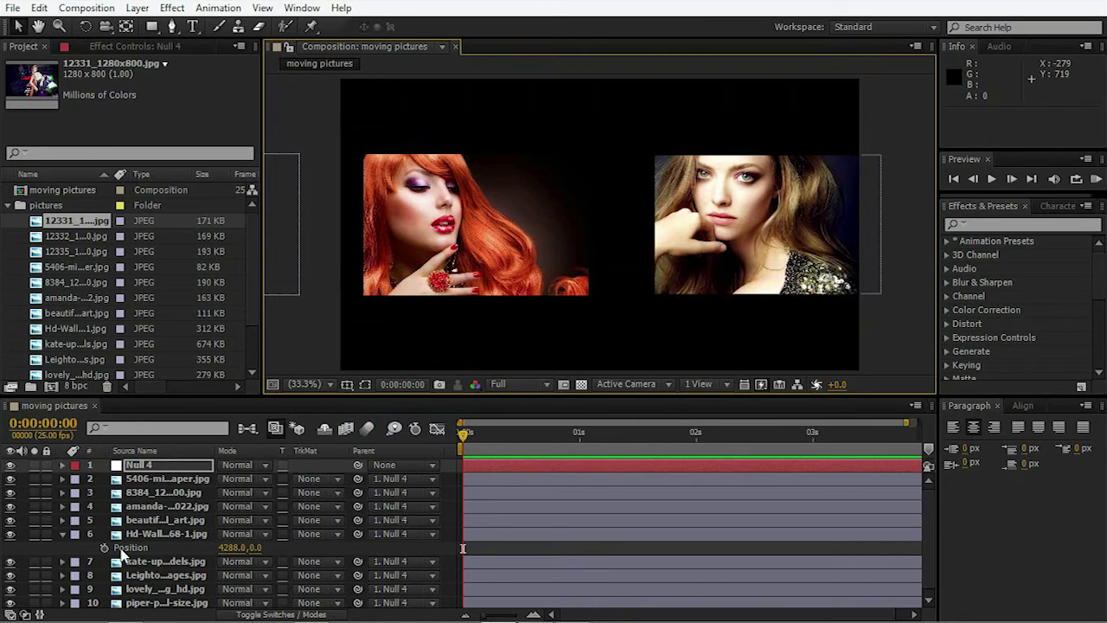
left_click(62, 533)
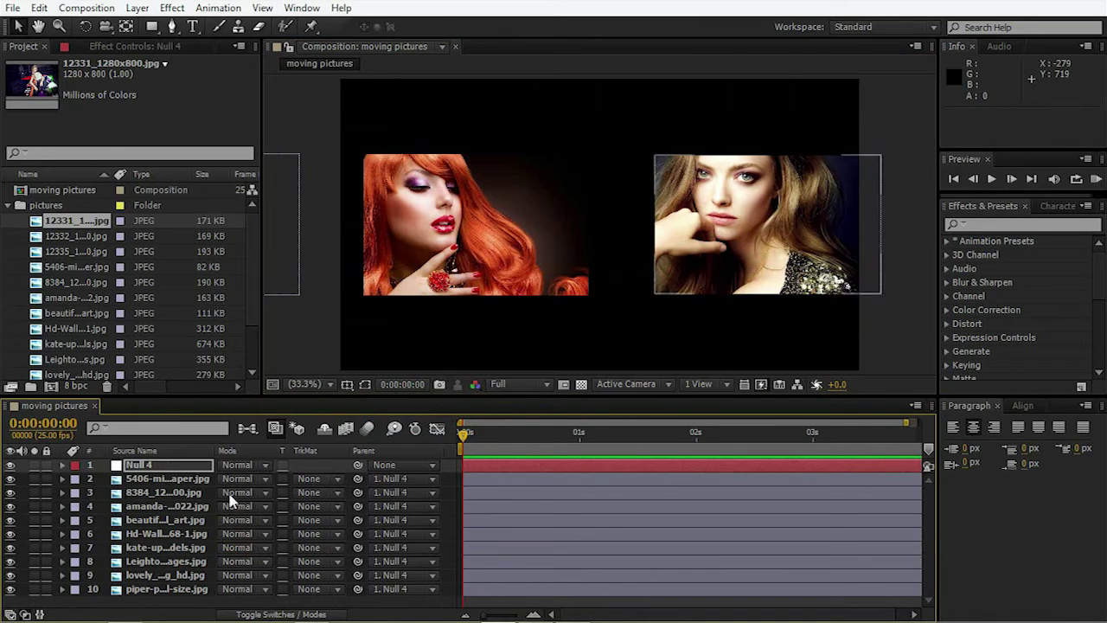
- Set Null 4's X position to 960, zoom out, and drag the null right toward 2388
key("Return")
key("p")
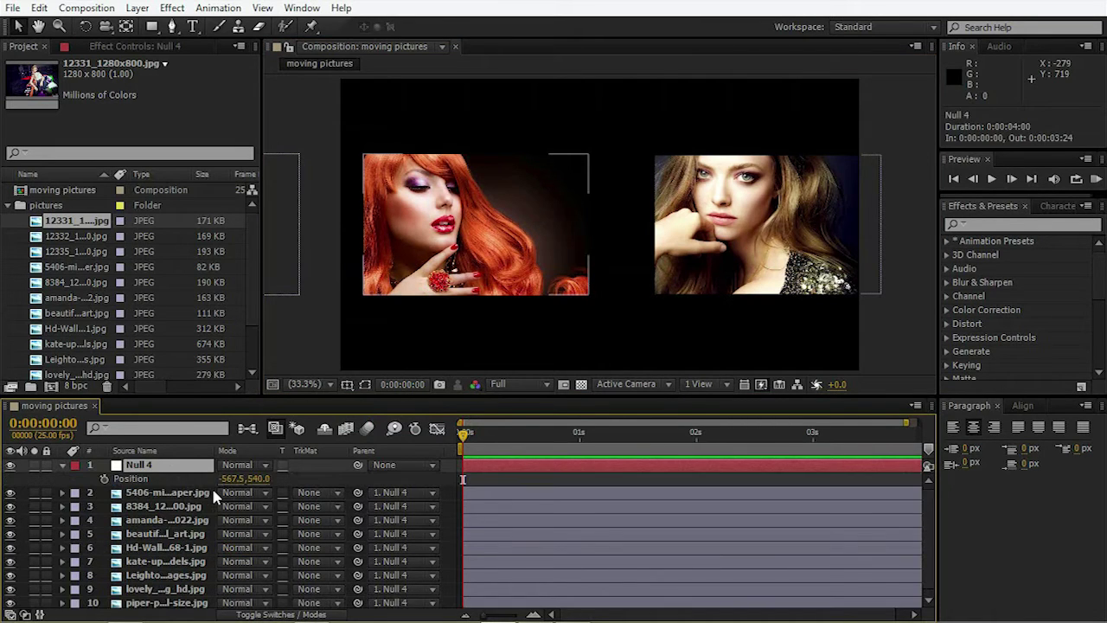
left_click(230, 478)
type("960")
key("Return")
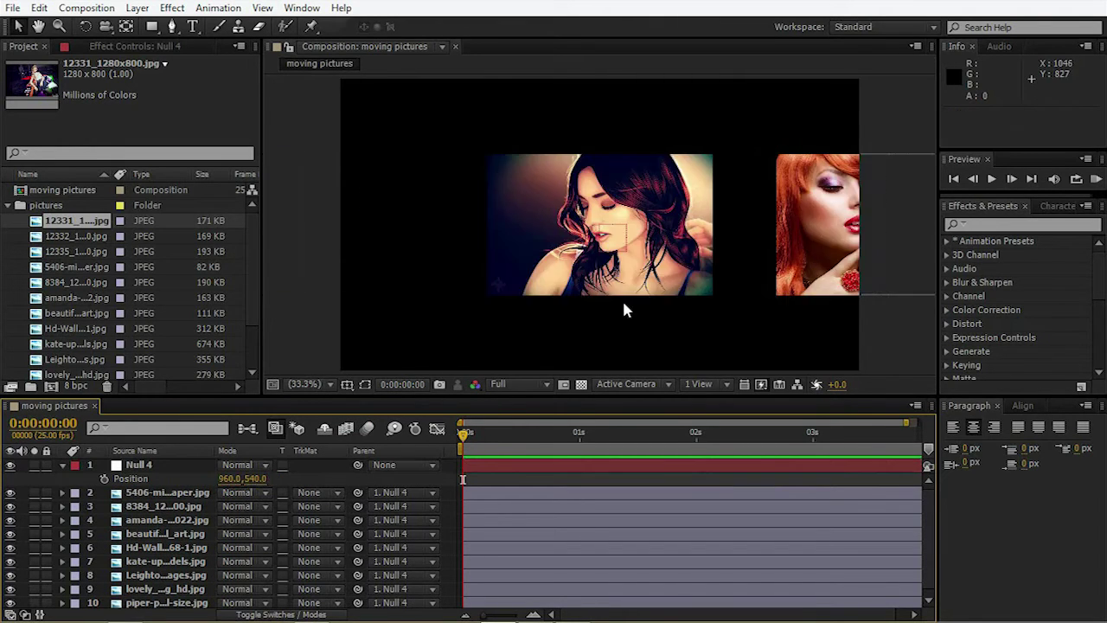
key("comma")
key("comma")
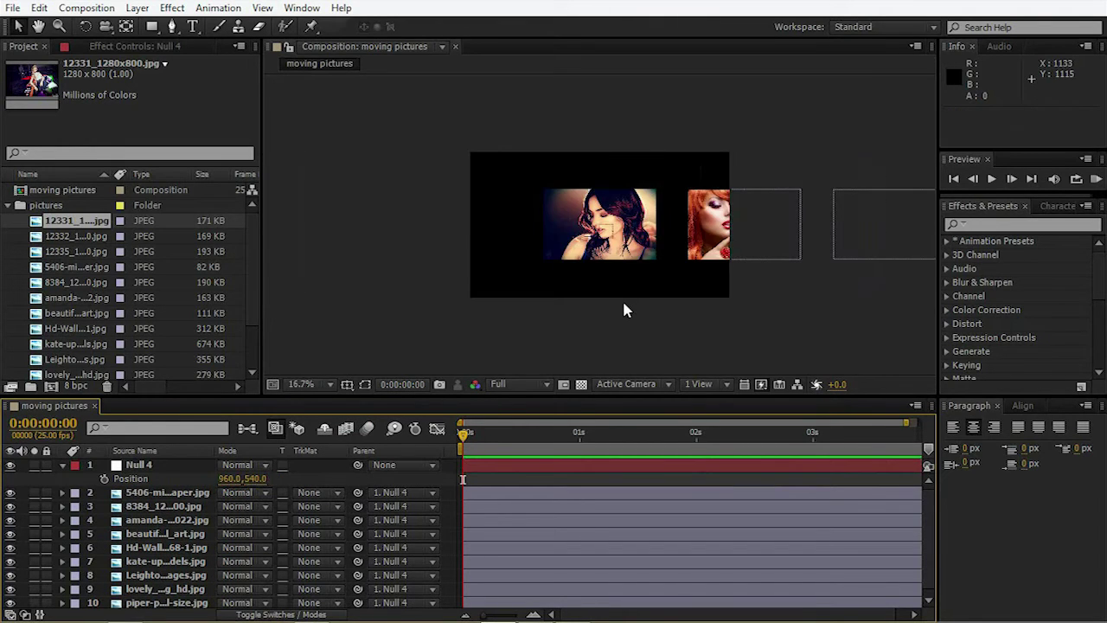
left_click(123, 467)
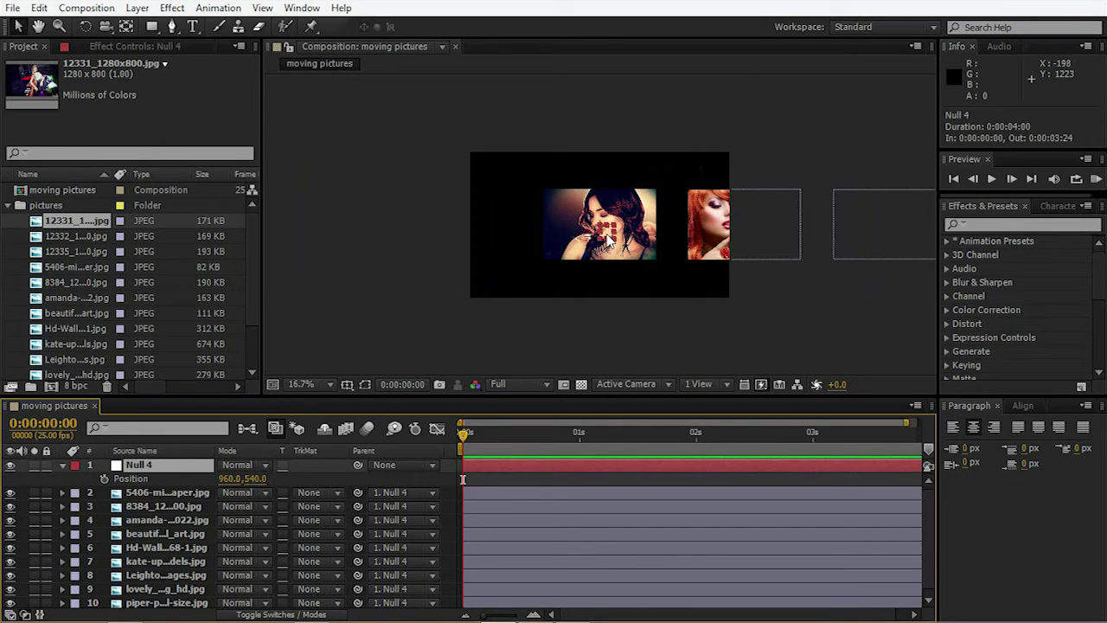
left_click_drag(608, 240, 801, 235)
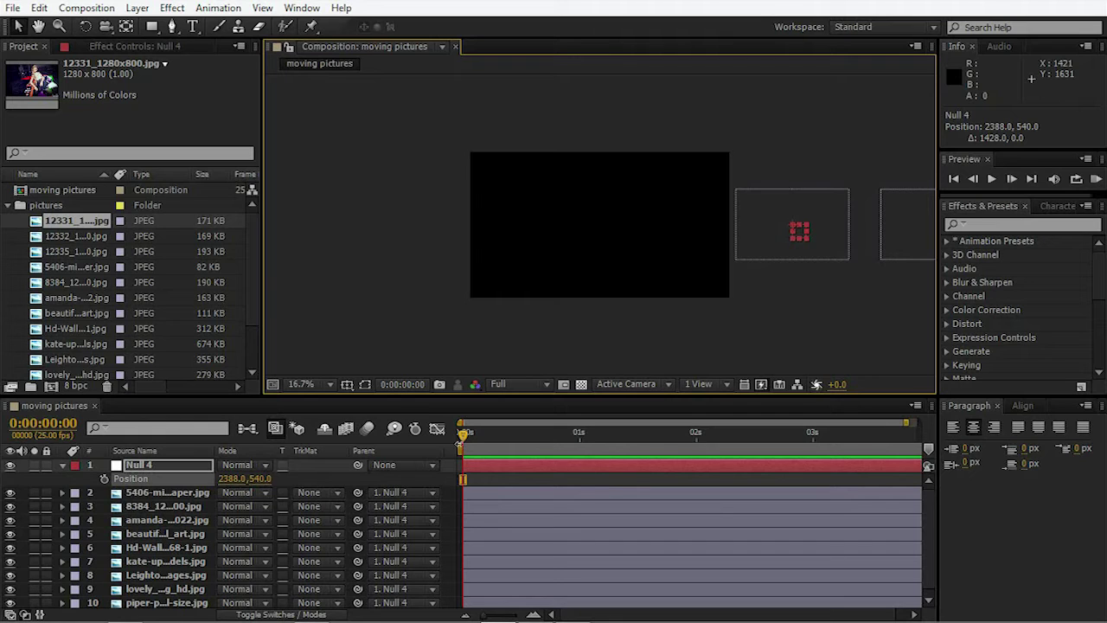
- Keyframe Null 4's Position at 0:00:00:10, then drag it left to -1486, 540 at 0:00:02:00
key("shift+Page_Down")
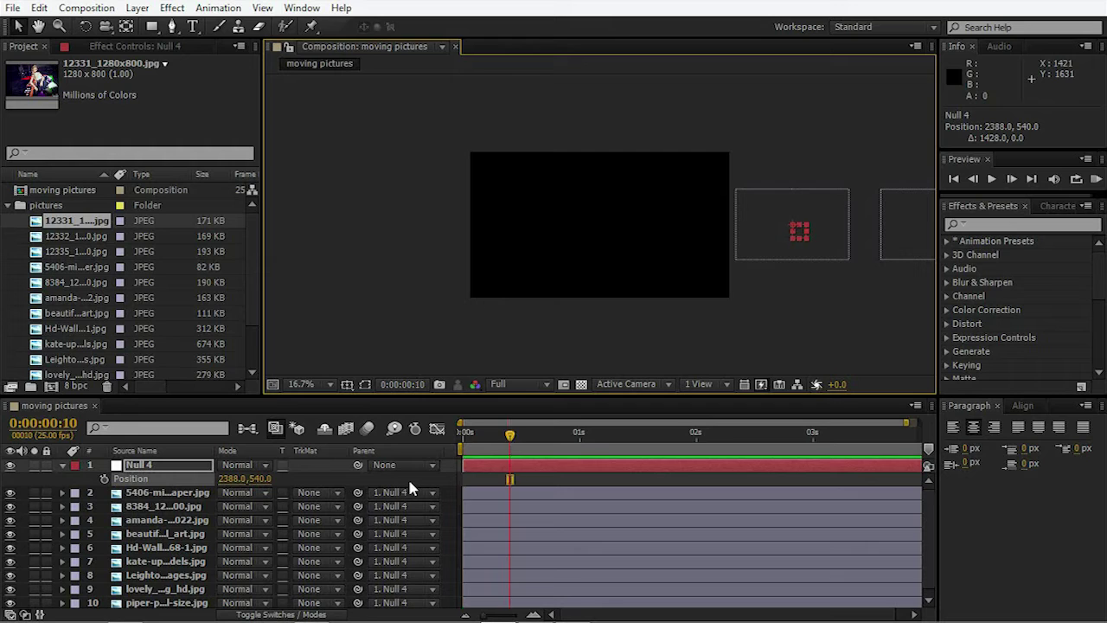
left_click(104, 479)
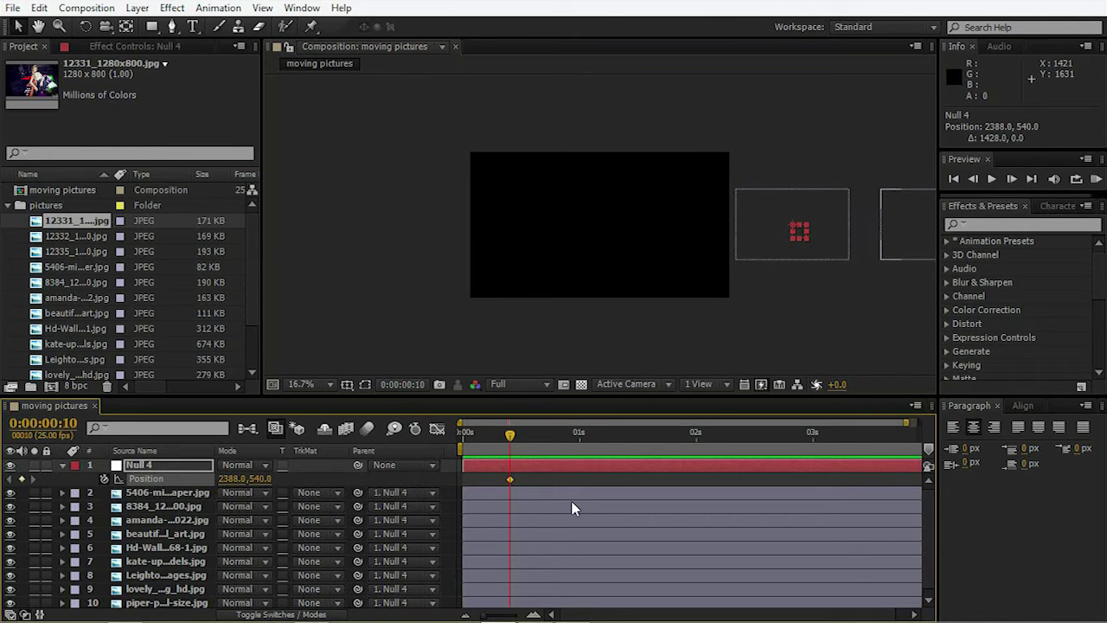
key("space")
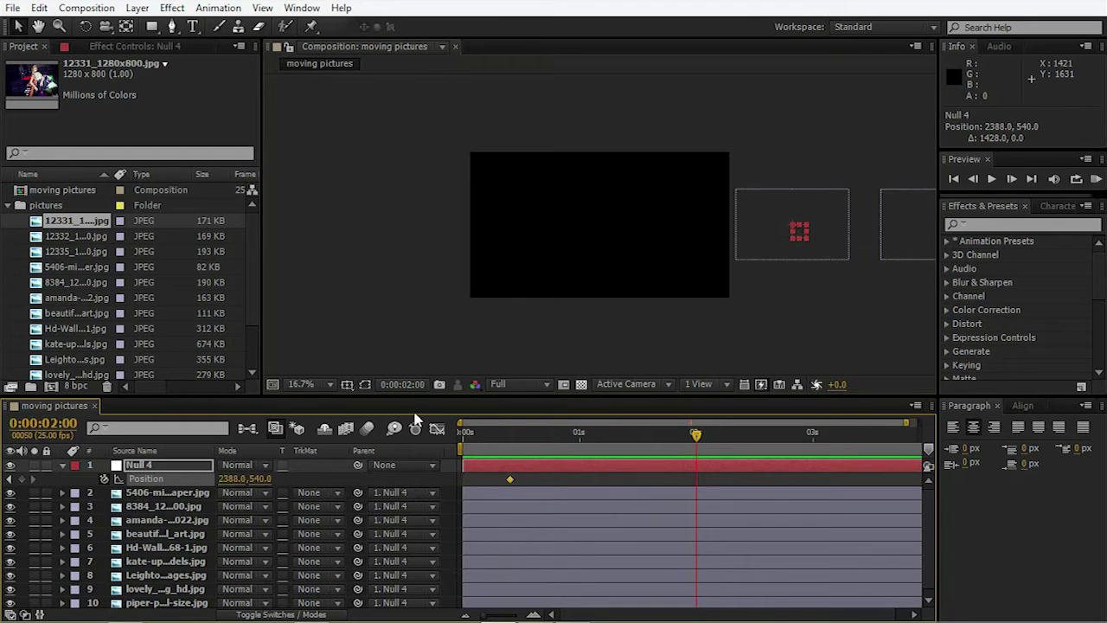
left_click_drag(797, 240, 699, 251)
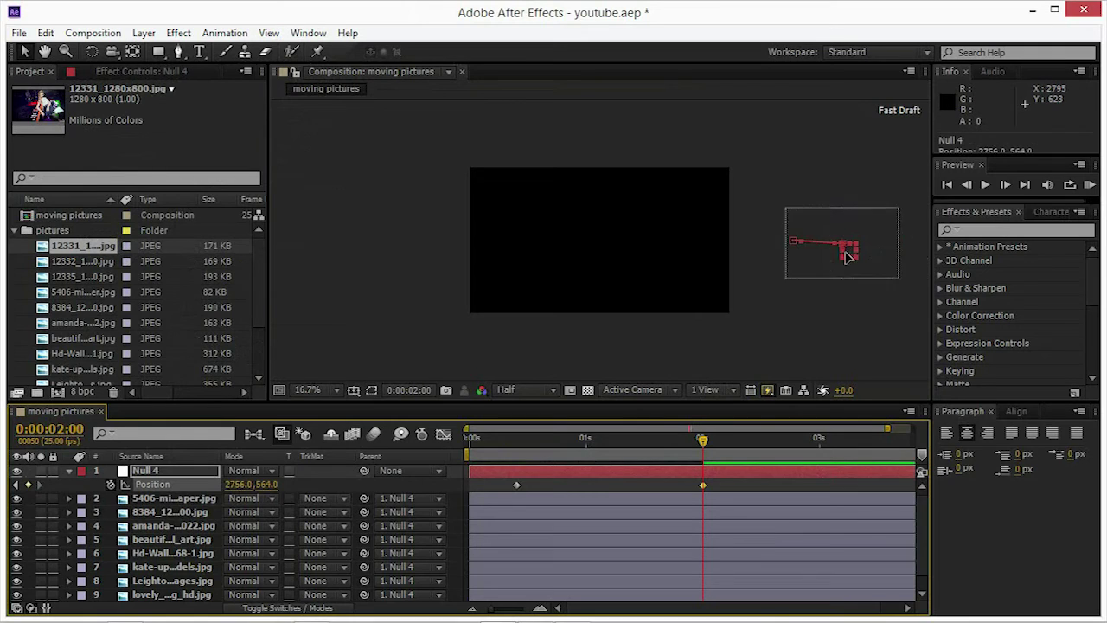
key(".")
left_click_drag(773, 263, 110, 263)
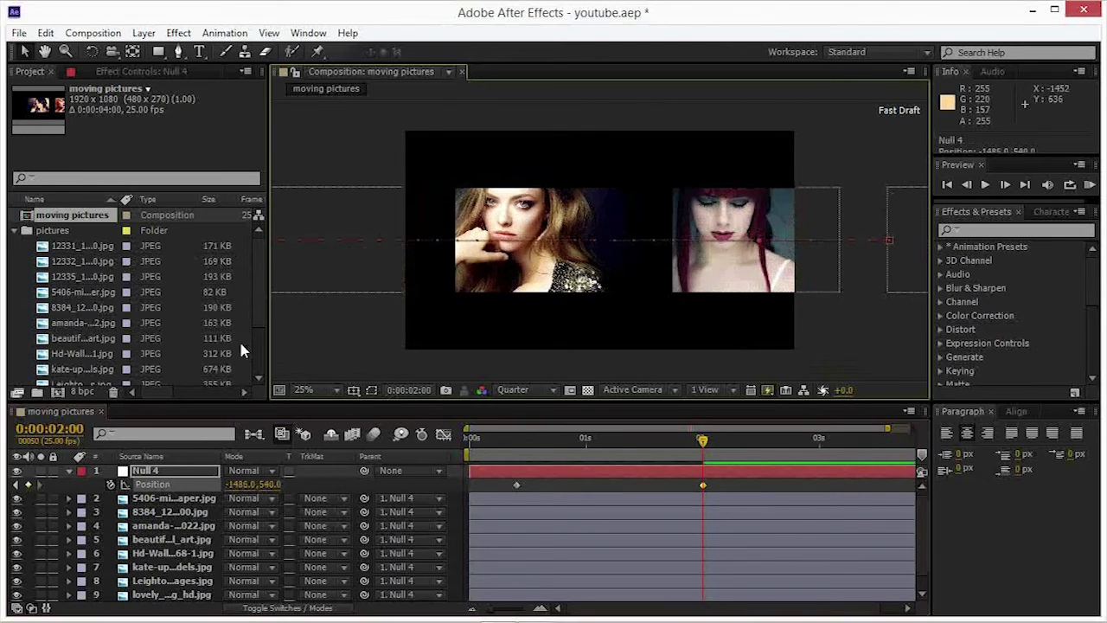
left_click_drag(703, 441, 689, 471)
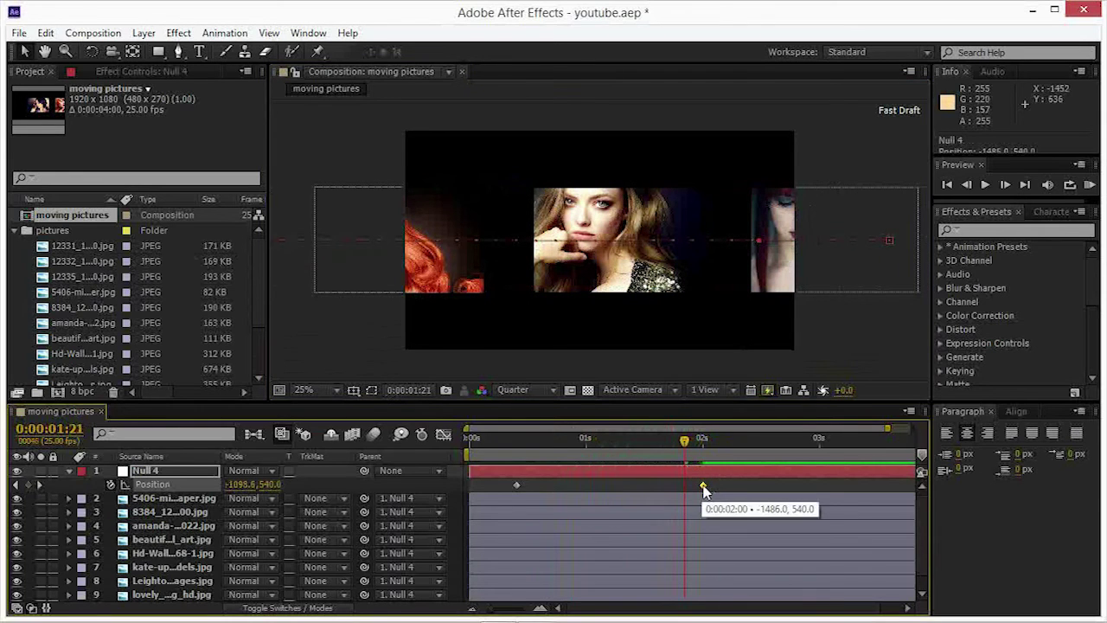
- Apply an ease to the 2-second Position keyframe and preview the slide
right_click(703, 488)
mouse_move(743, 484)
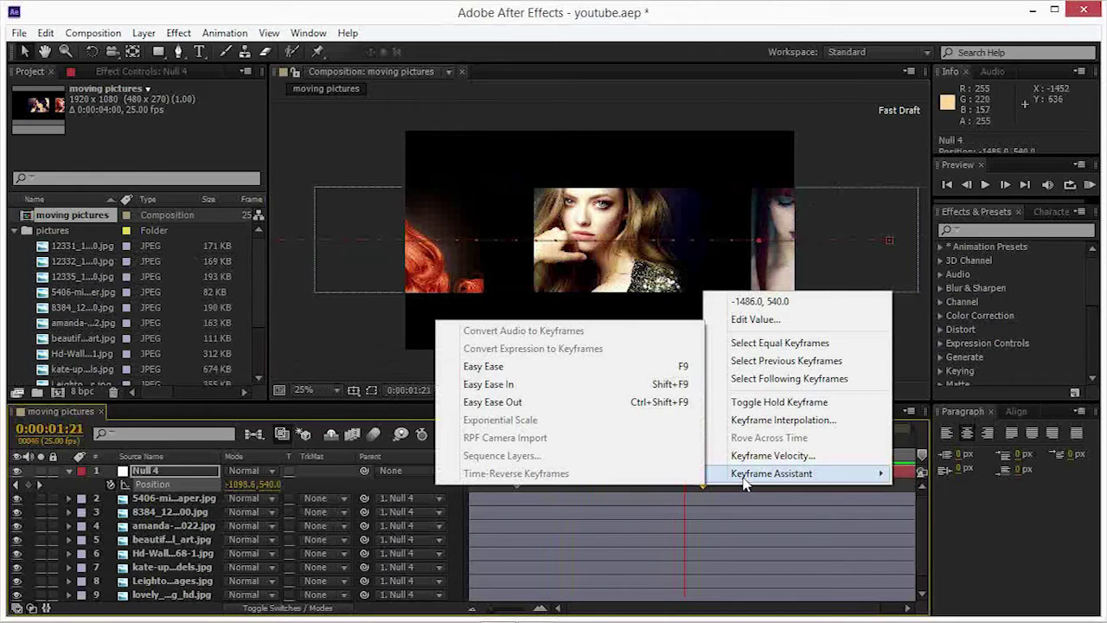
left_click(504, 385)
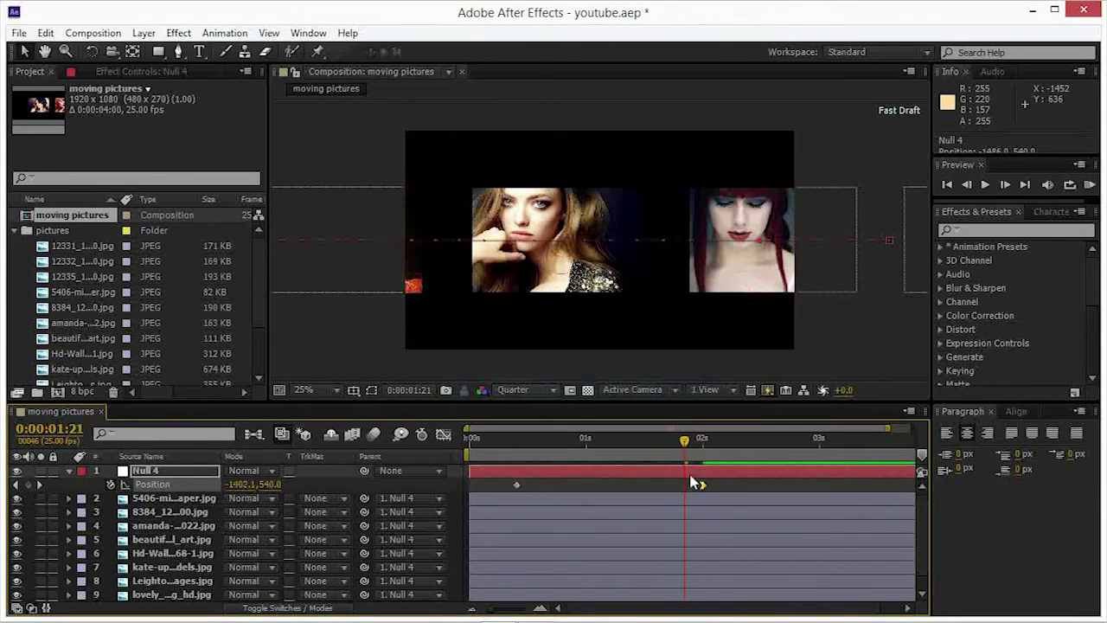
key("KP_0")
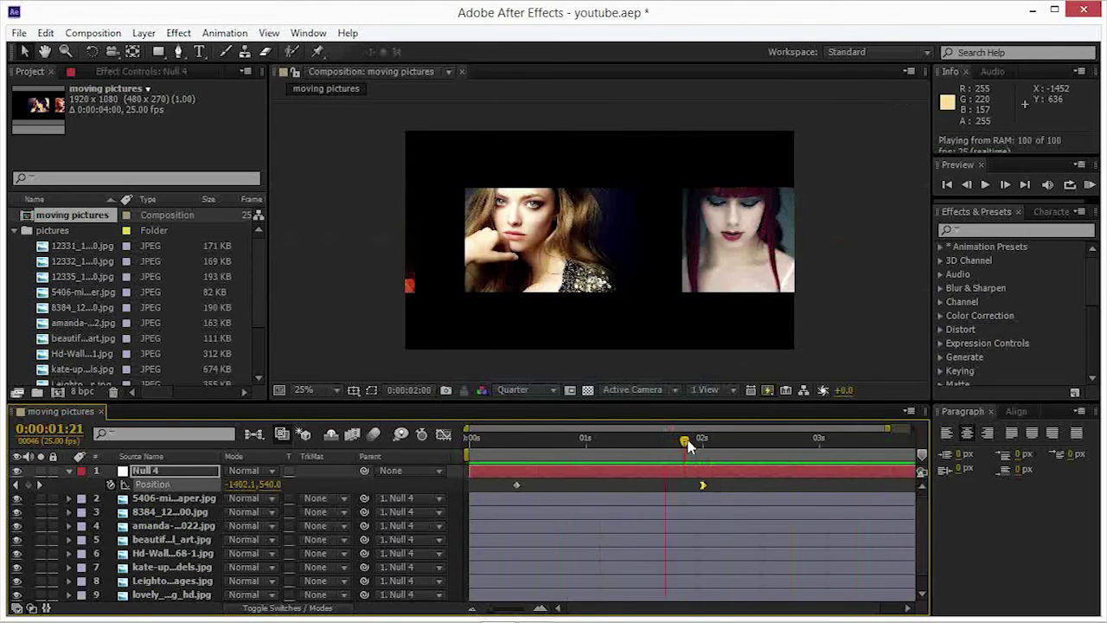
left_click(703, 486)
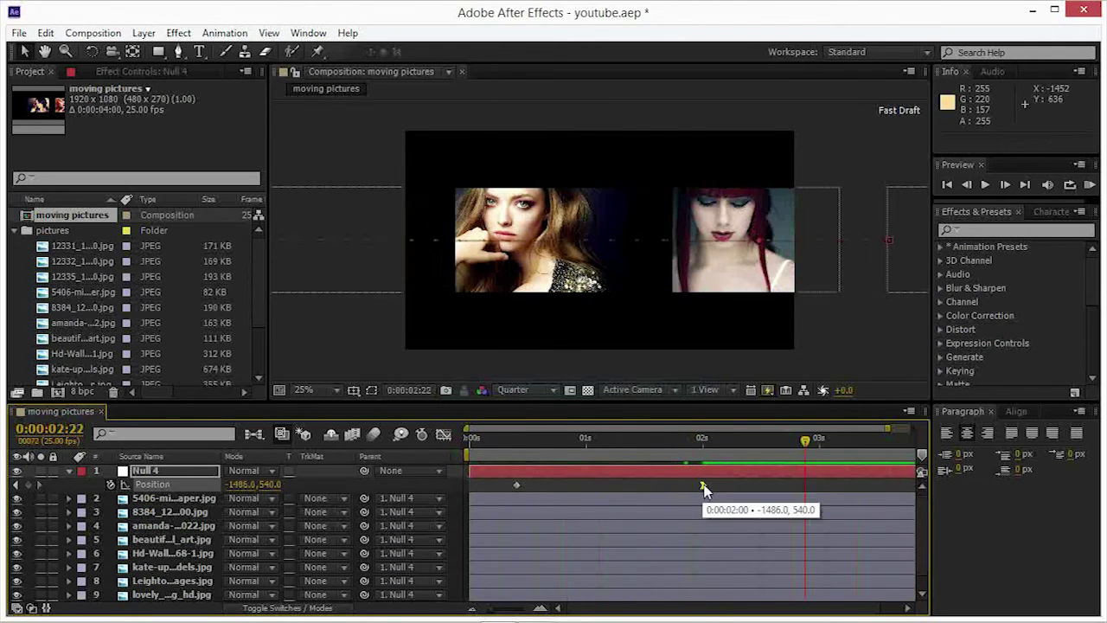
- Set the 2-second keyframe's incoming influence to 100% and preview the eased slide
right_click(703, 487)
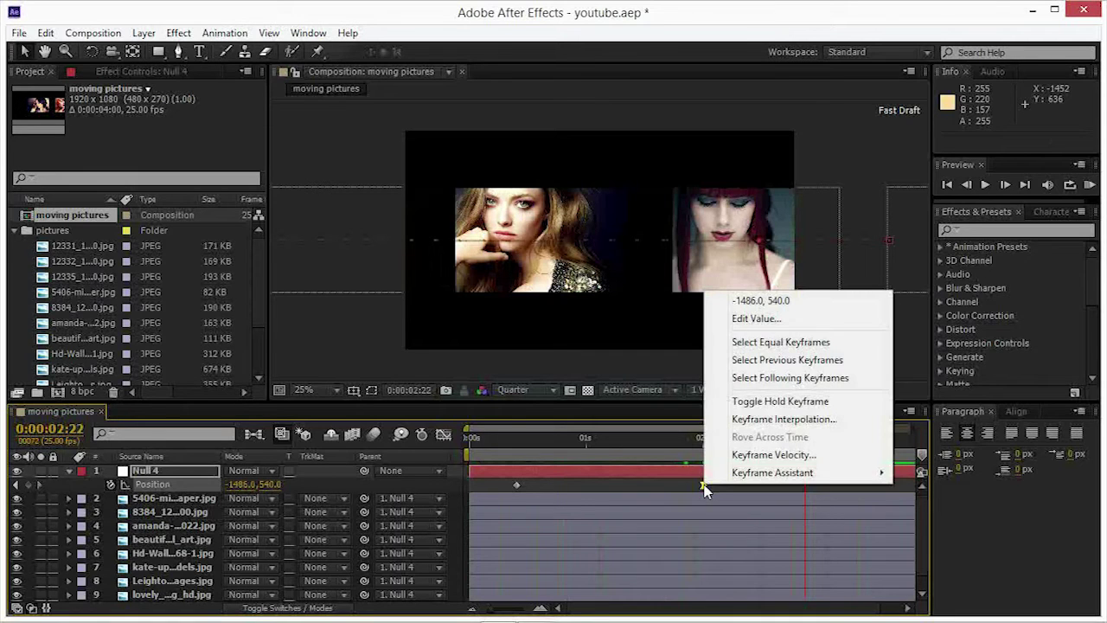
left_click(761, 455)
left_click(424, 309)
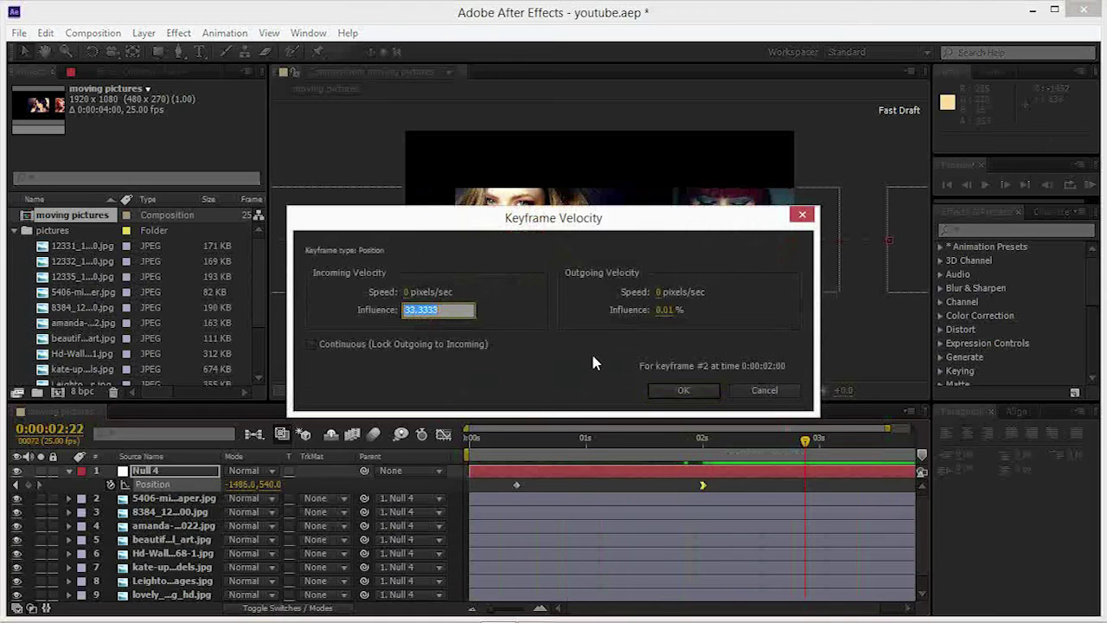
type("100")
left_click(679, 392)
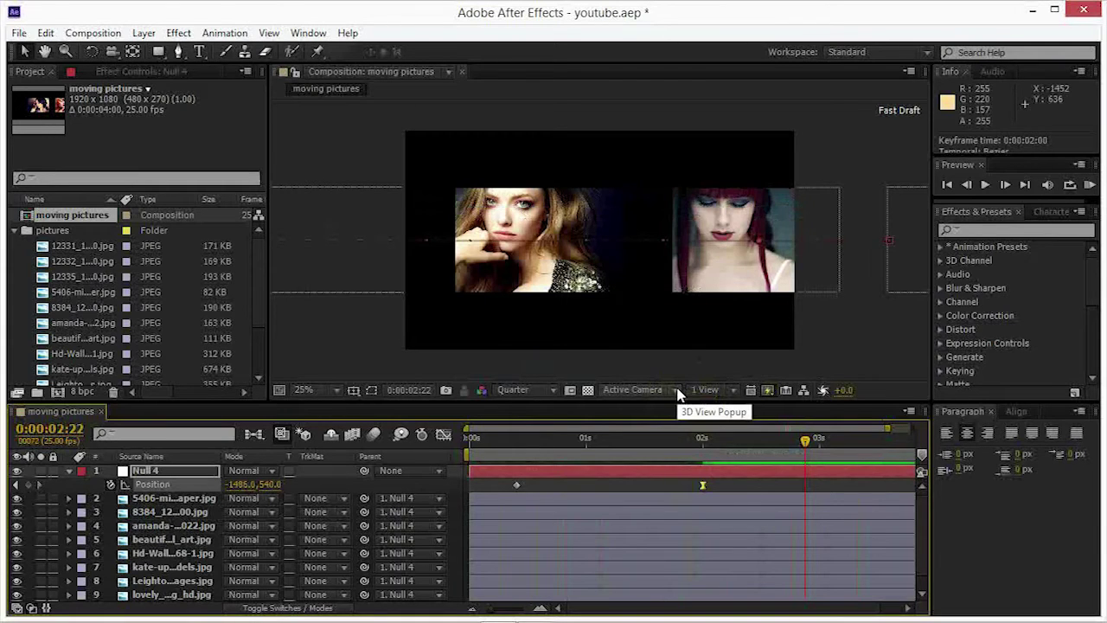
key("KP_0")
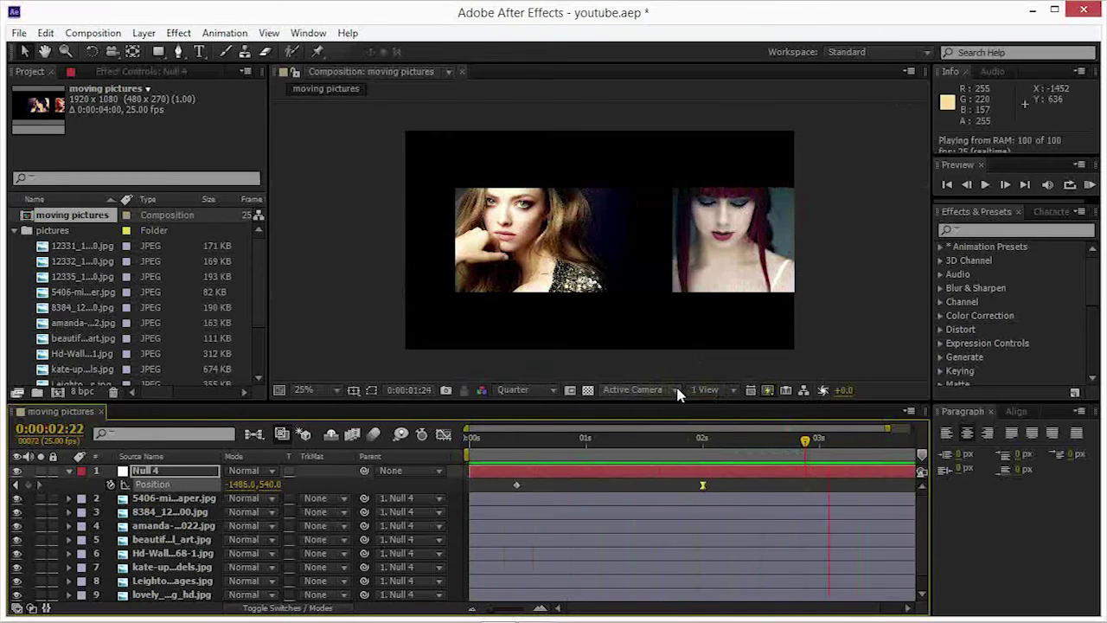
key("space")
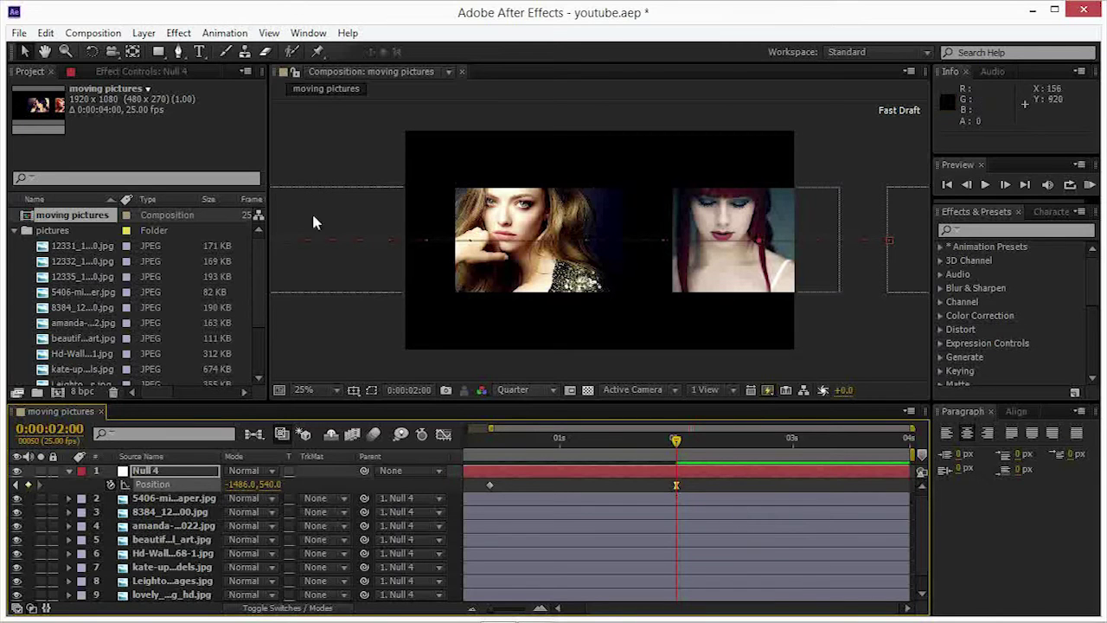
- Change the moving pictures composition's Duration from 0:01:04:00 to 0:02:00:00 in Composition Settings
left_click(88, 35)
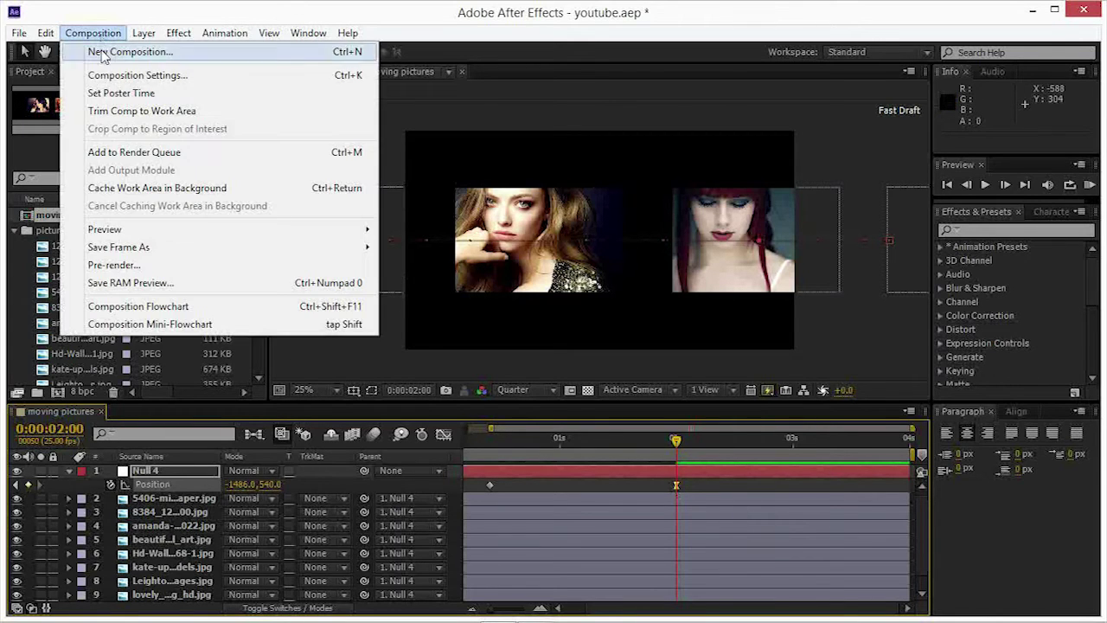
left_click(108, 76)
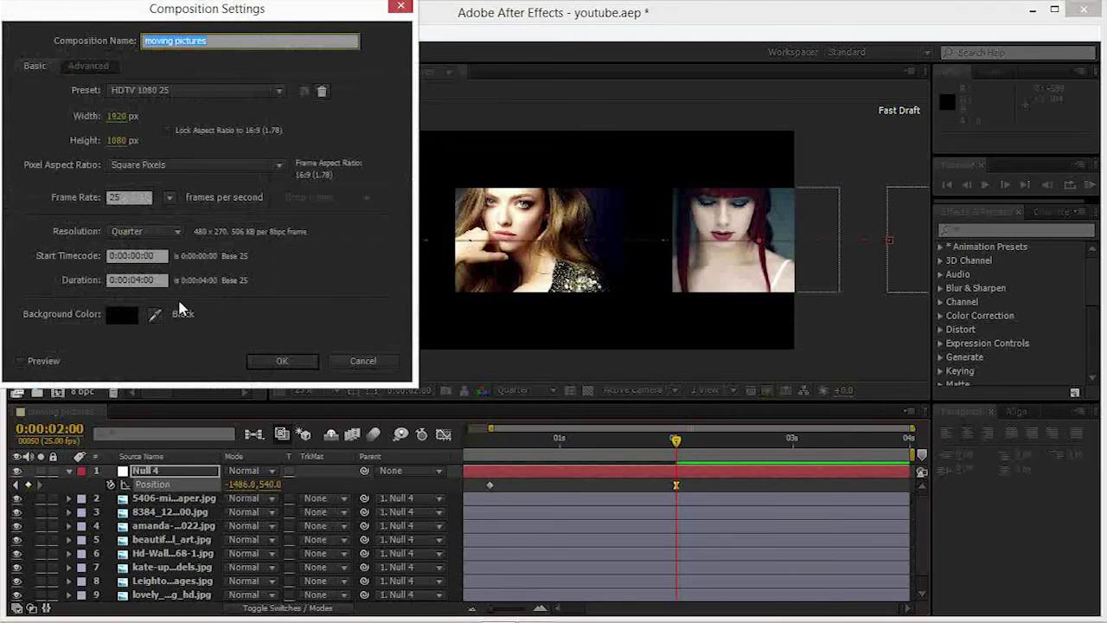
left_click(130, 280)
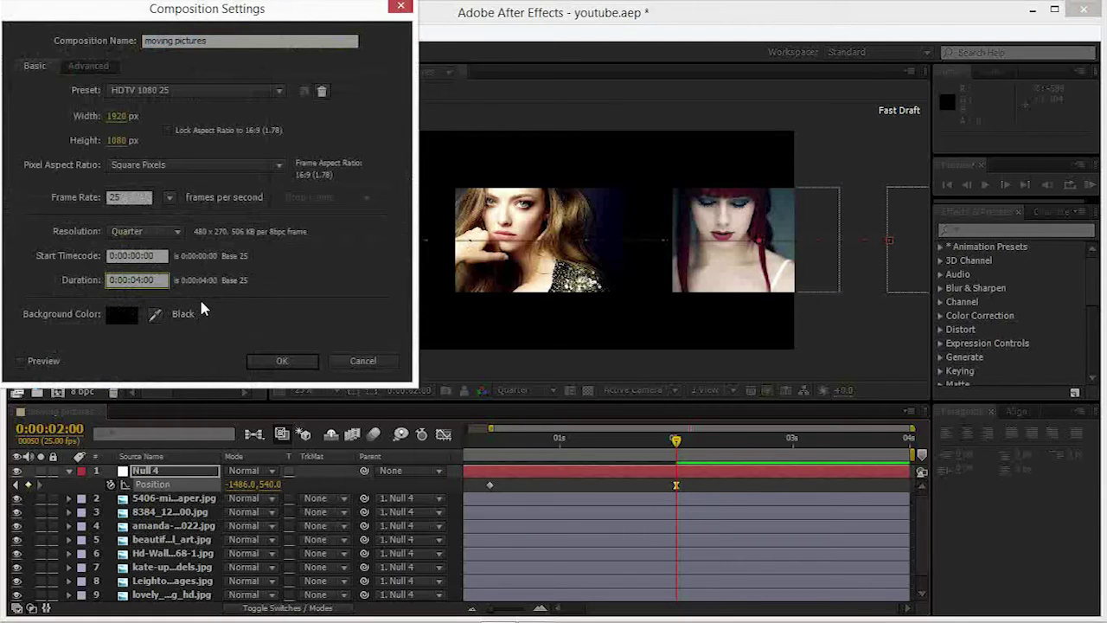
type("1")
key("ctrl+z")
type("2:0")
left_click(282, 361)
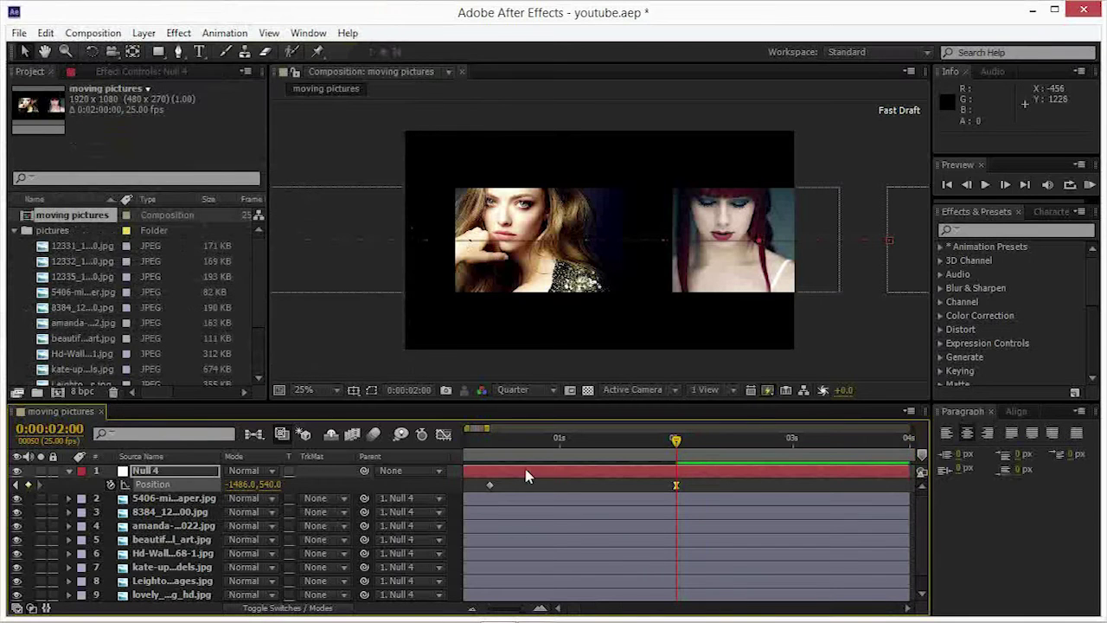
- Jump to the end of the two-minute comp and select all ten layers, from Null 4 down
left_click(599, 610)
left_click_drag(598, 610, 563, 603)
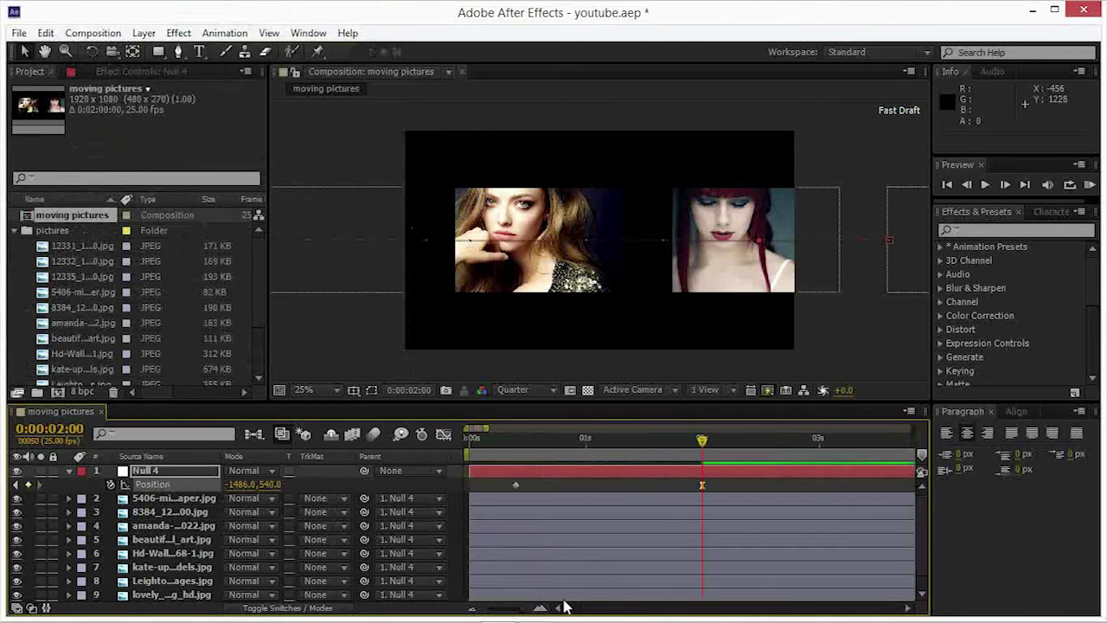
left_click(907, 610)
left_click(908, 610)
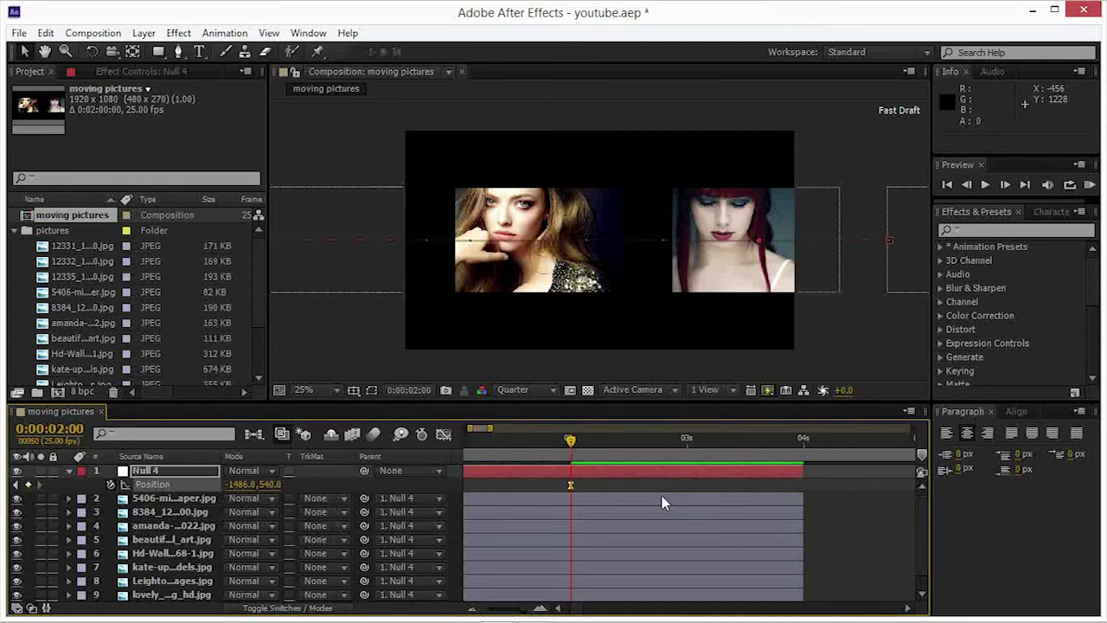
key("End")
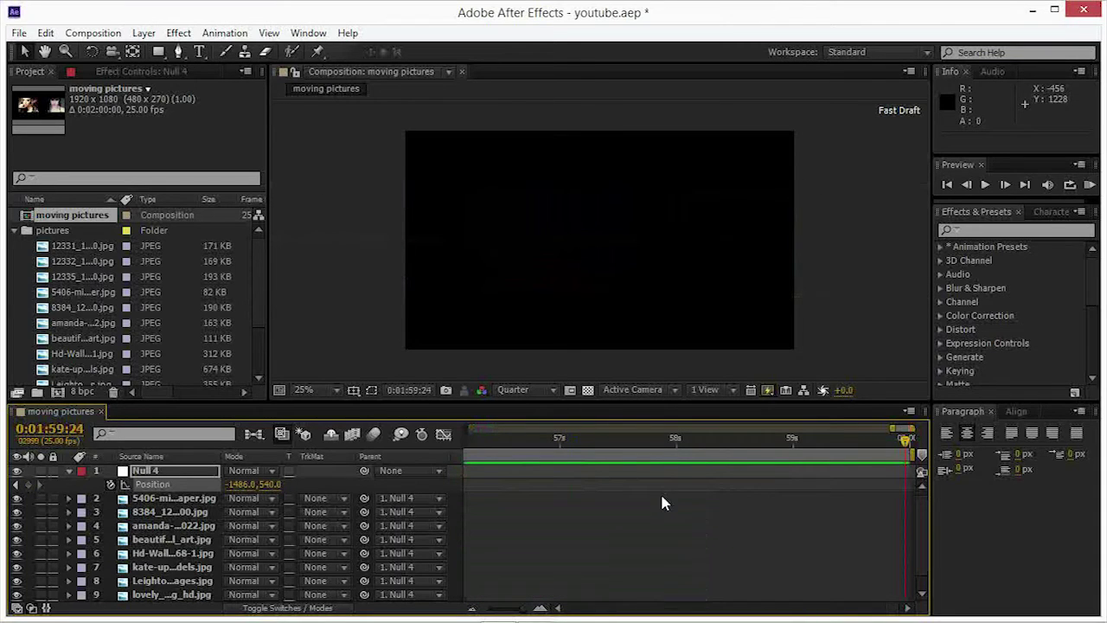
left_click(136, 472)
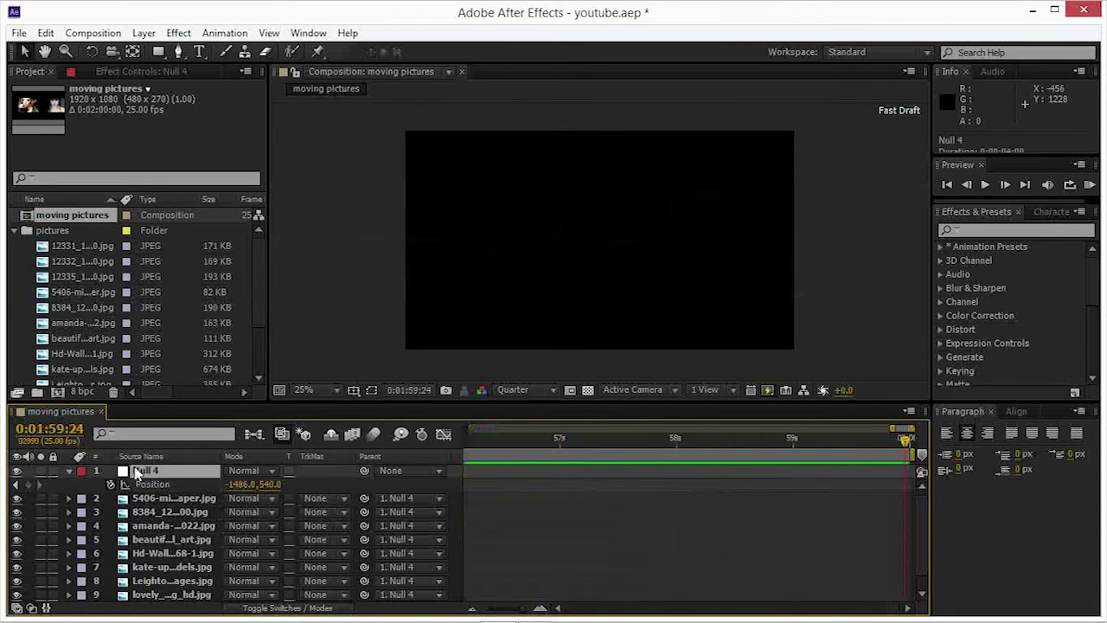
scroll(172, 507, "down", 1)
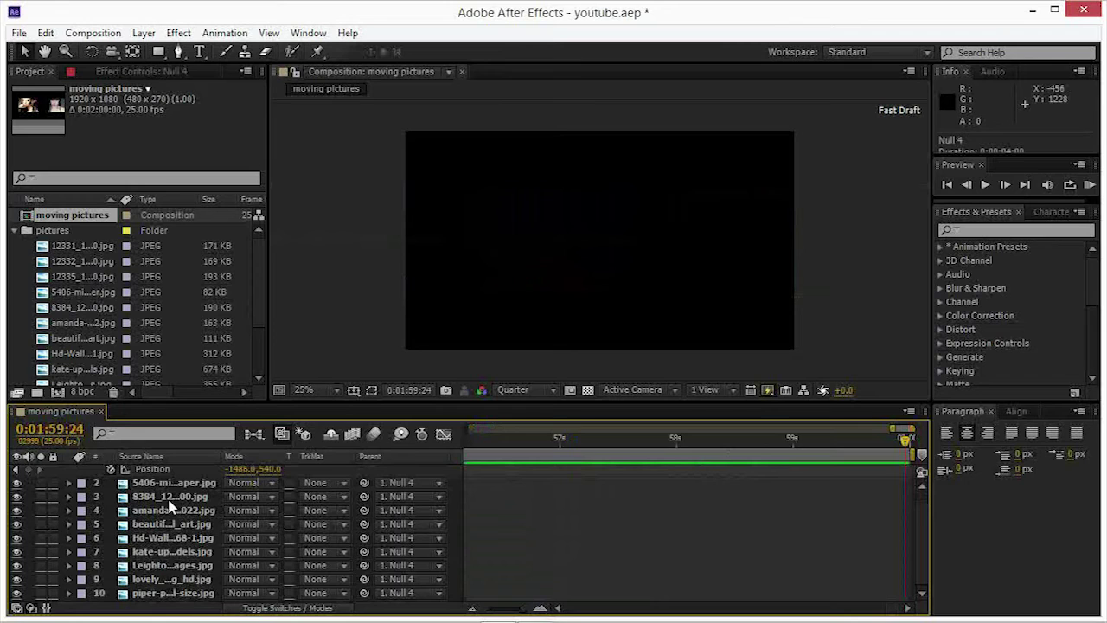
scroll(144, 508, "up", 1)
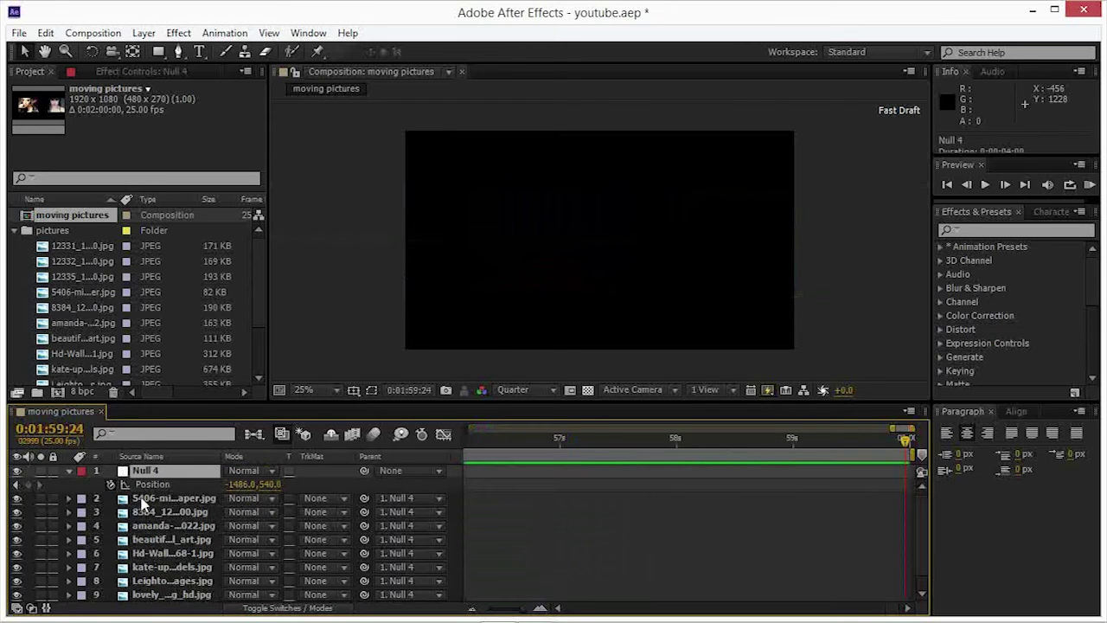
scroll(139, 571, "down", 1)
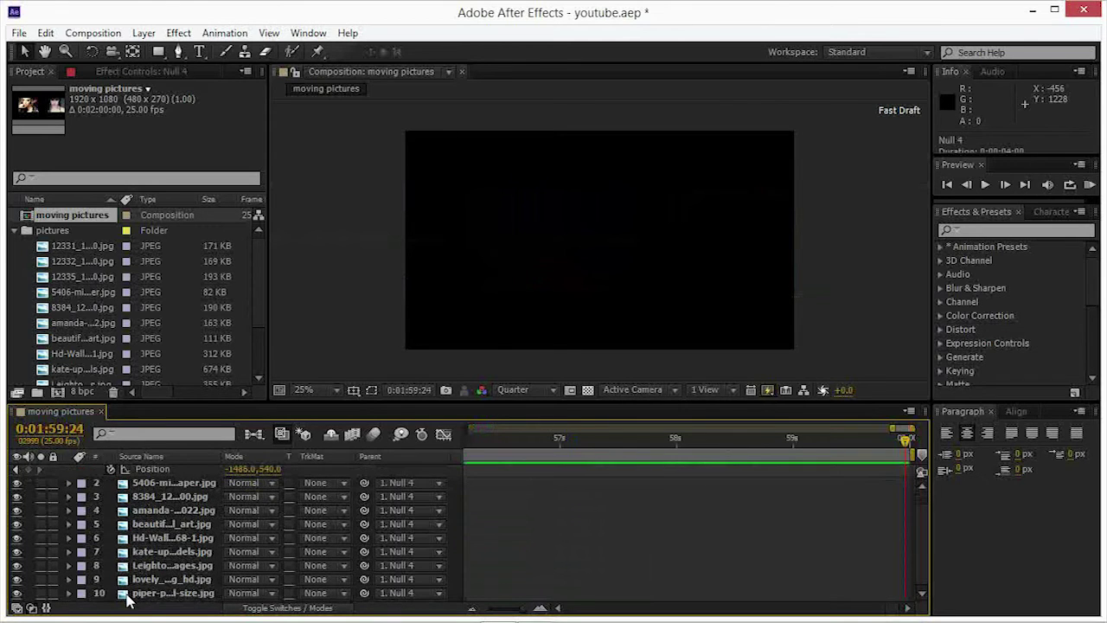
left_click(128, 595, "shift")
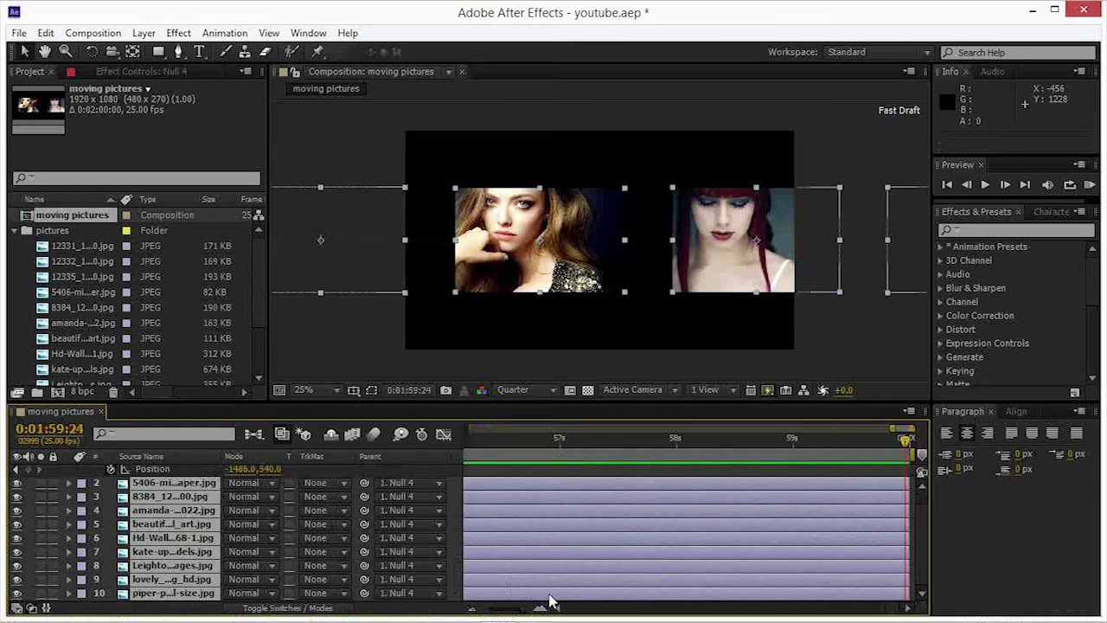
- Play from the 2-second mark, zoom the viewer out, and add a Null 4 Position keyframe
key("Home")
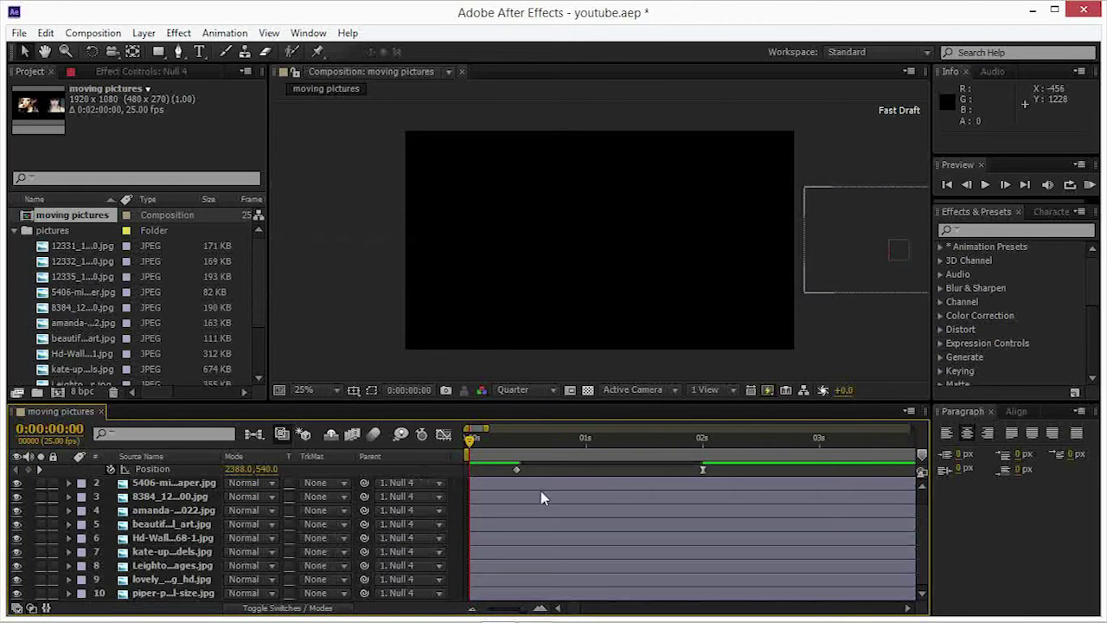
left_click(702, 442)
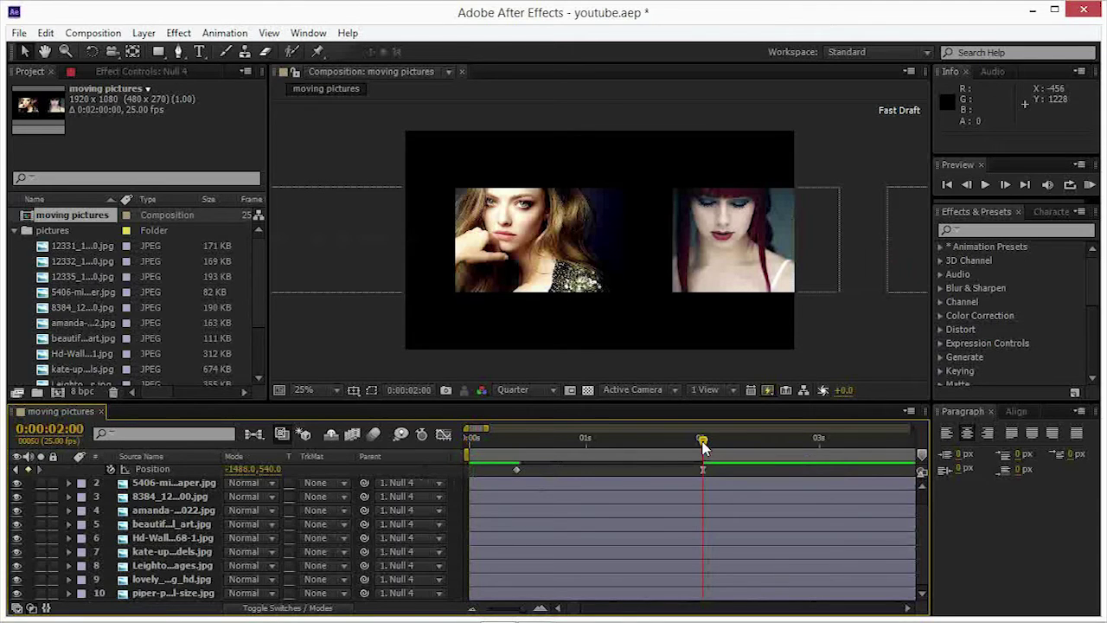
key("space")
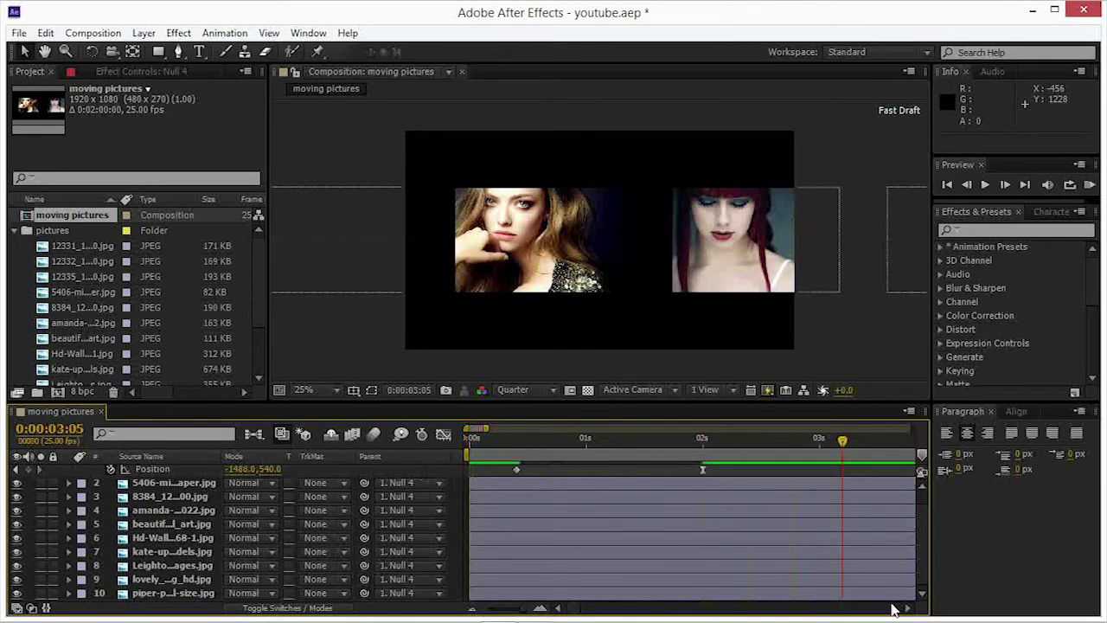
scroll(905, 612, "right", 3)
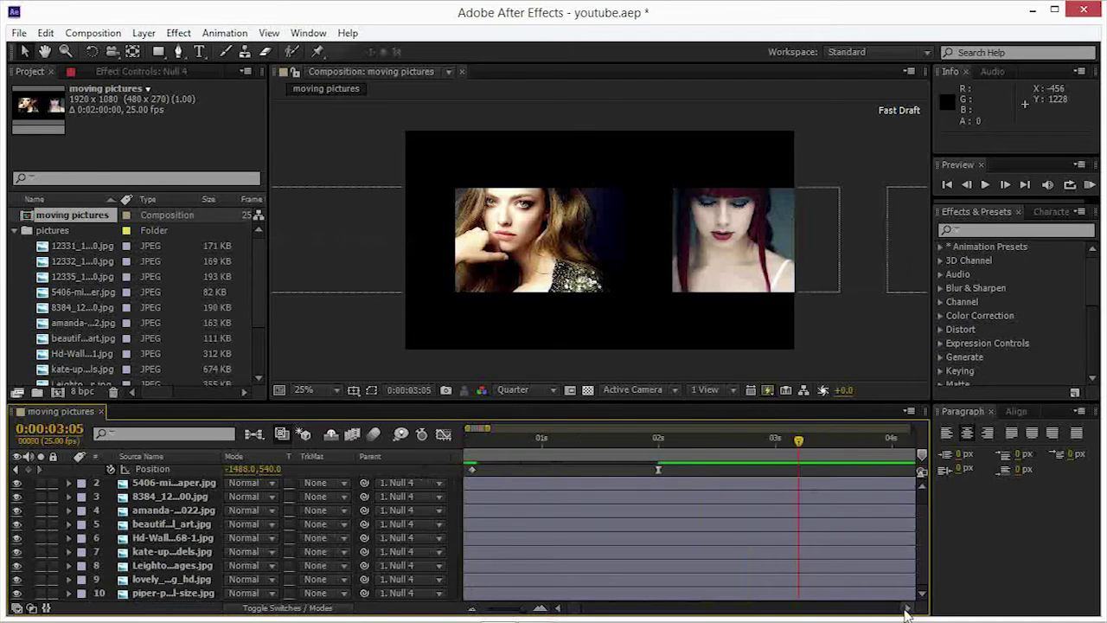
scroll(905, 612, "right", 3)
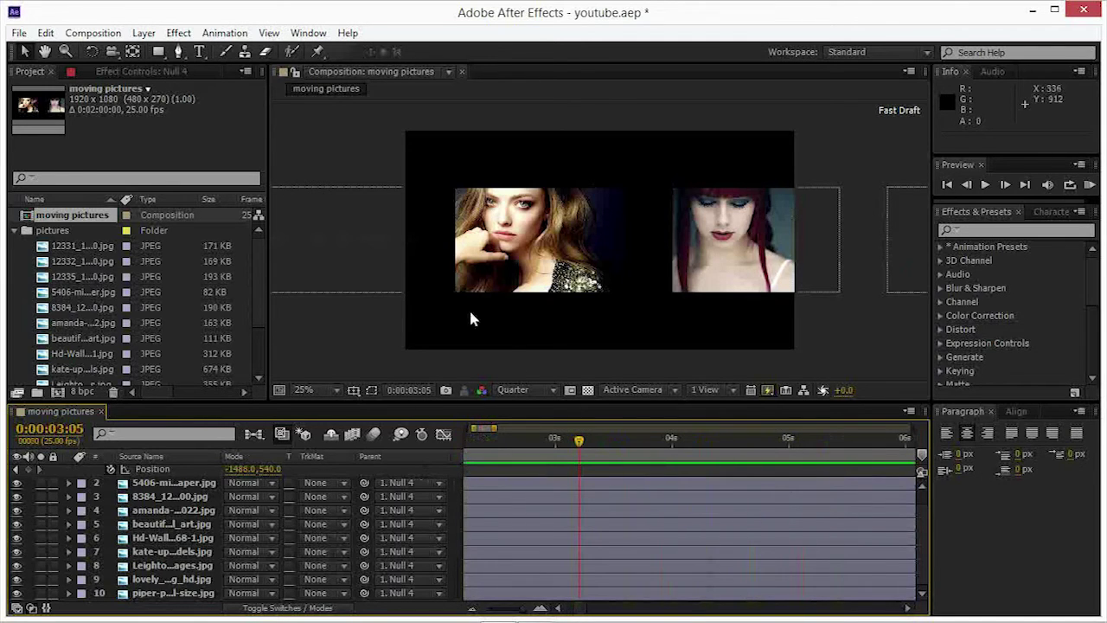
key("comma")
scroll(168, 463, "up", 1)
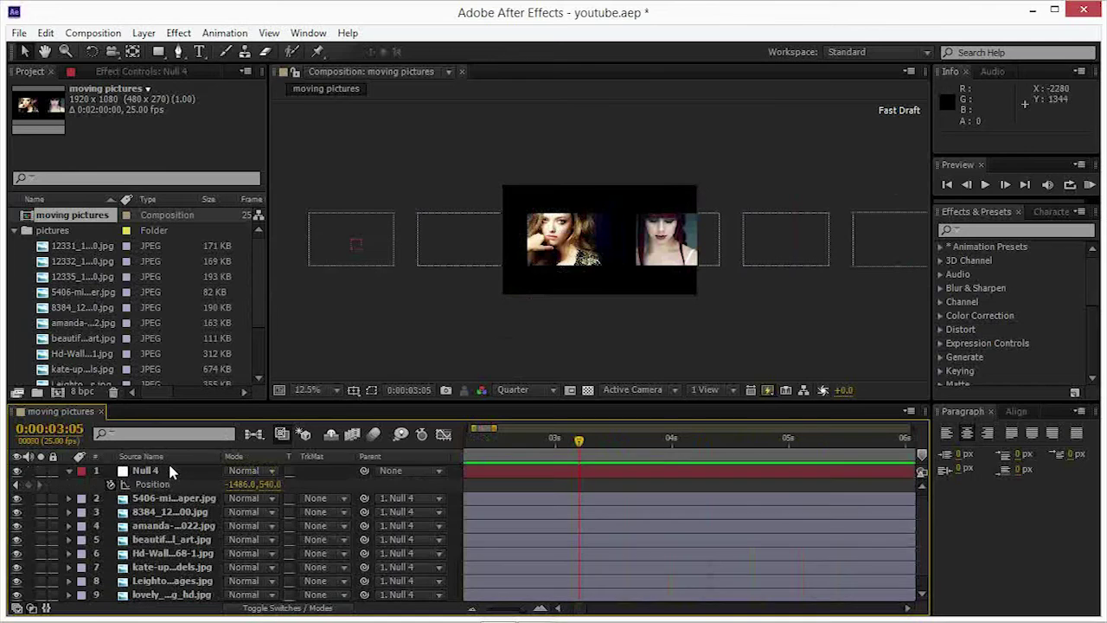
left_click(171, 470)
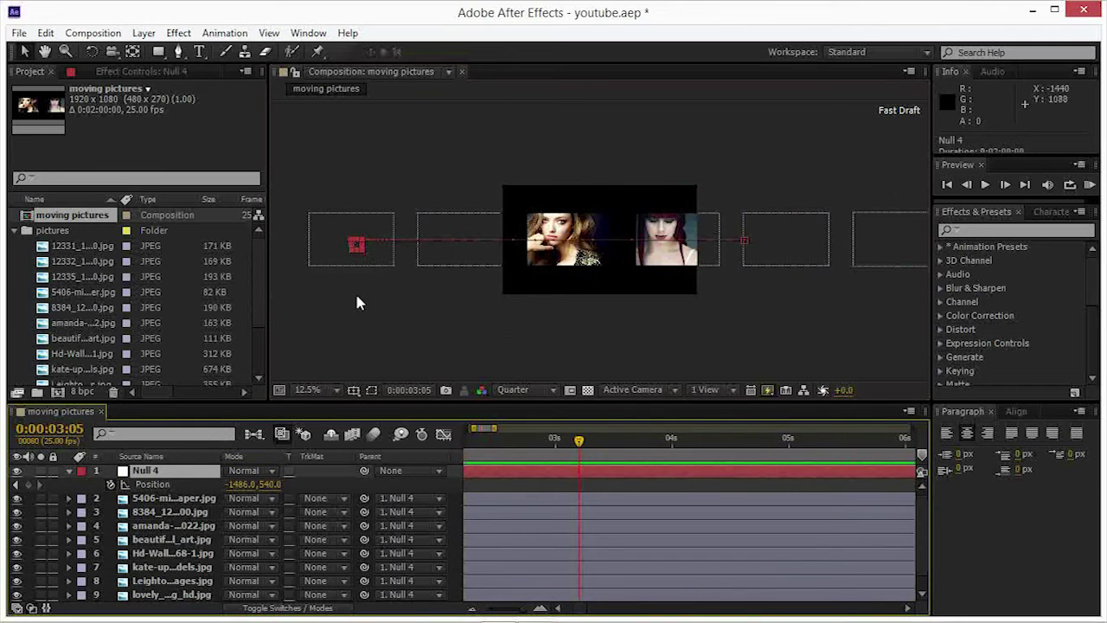
left_click_drag(357, 247, 482, 247)
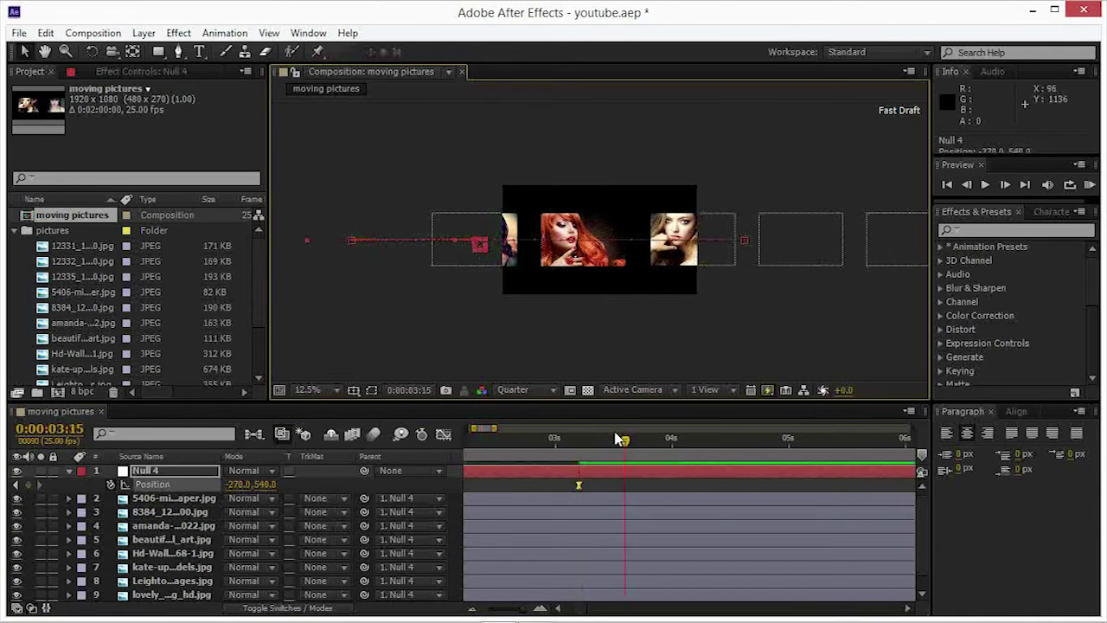
- At 0:00:04:20, slide Null 4's photo strip left to about -3926, 540
key("shift+Page_Down")
key("shift+Page_Down")
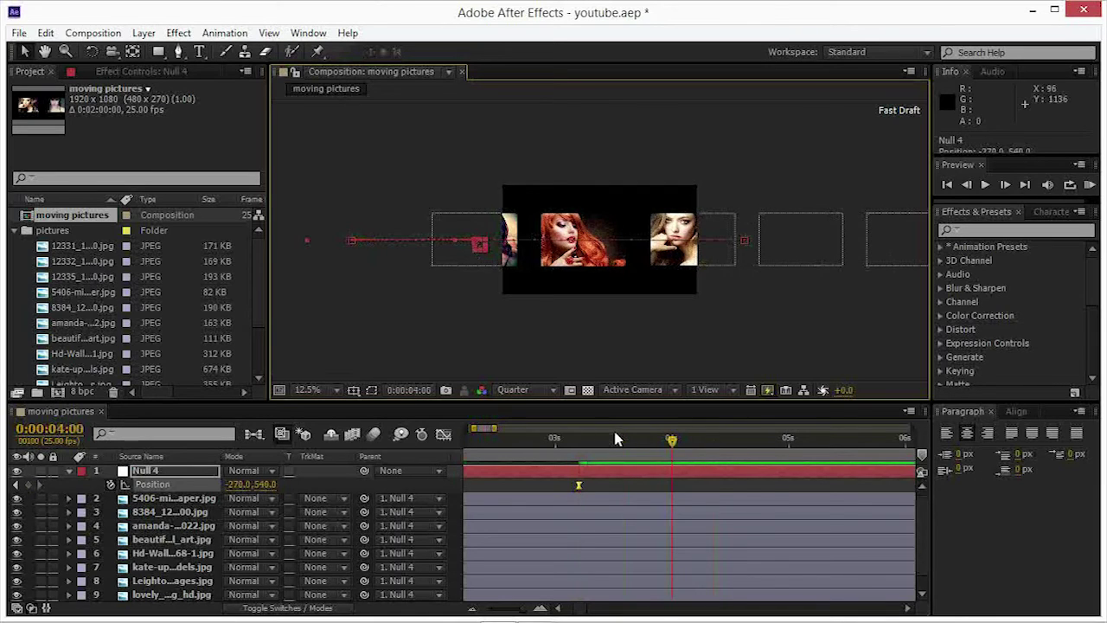
key("shift+Page_Down")
key("shift+Page_Down")
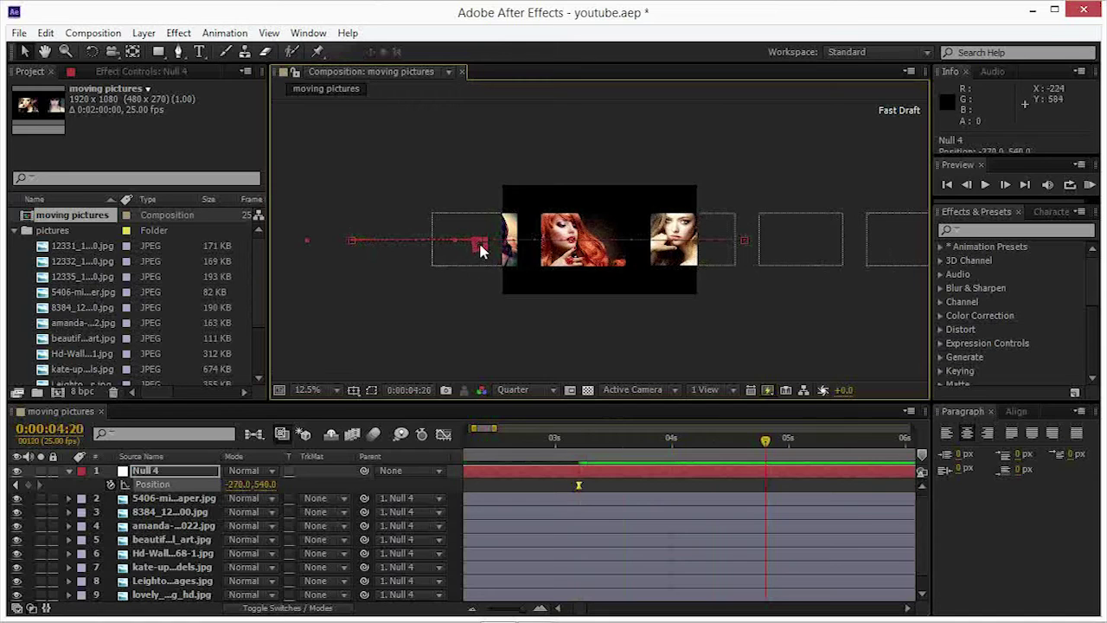
left_click_drag(481, 249, 289, 245)
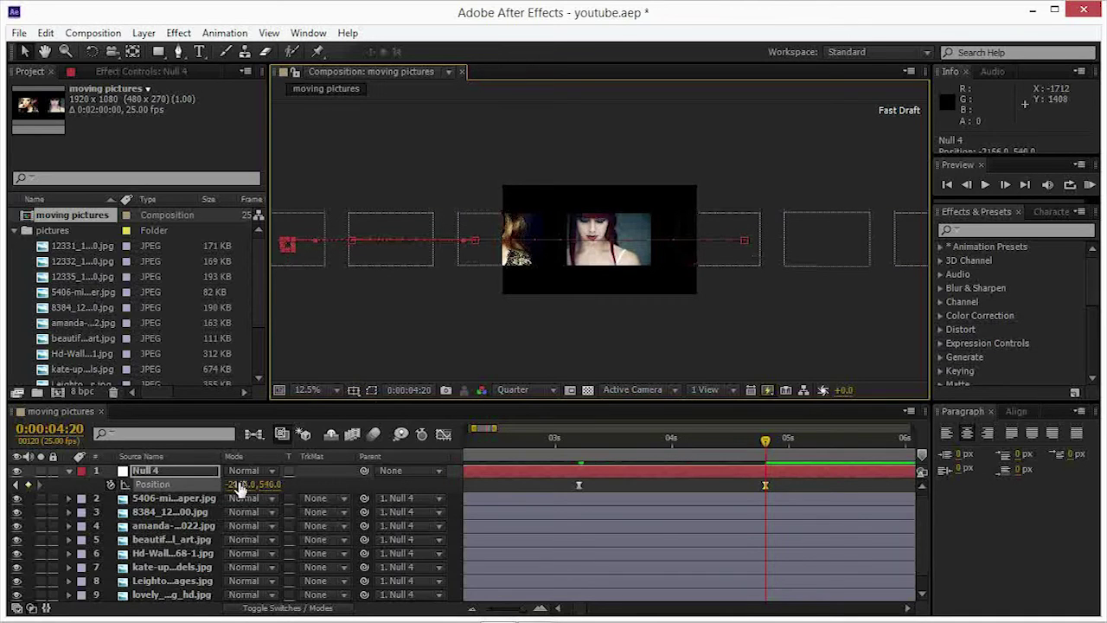
left_click_drag(244, 489, 90, 484)
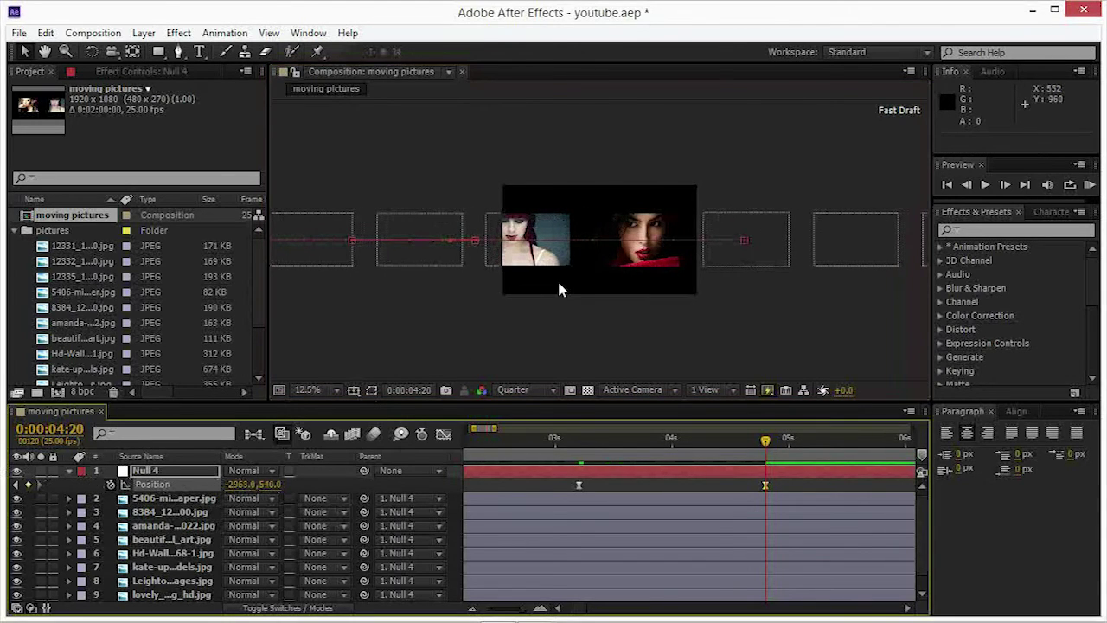
scroll(558, 289, "up", 4)
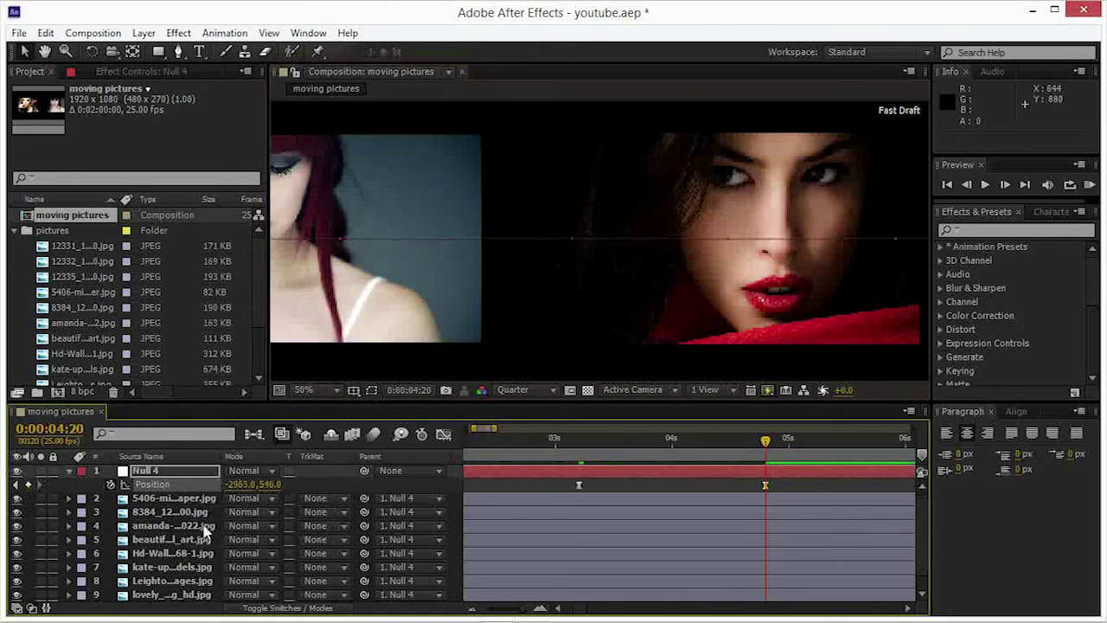
left_click_drag(243, 492, 15, 481)
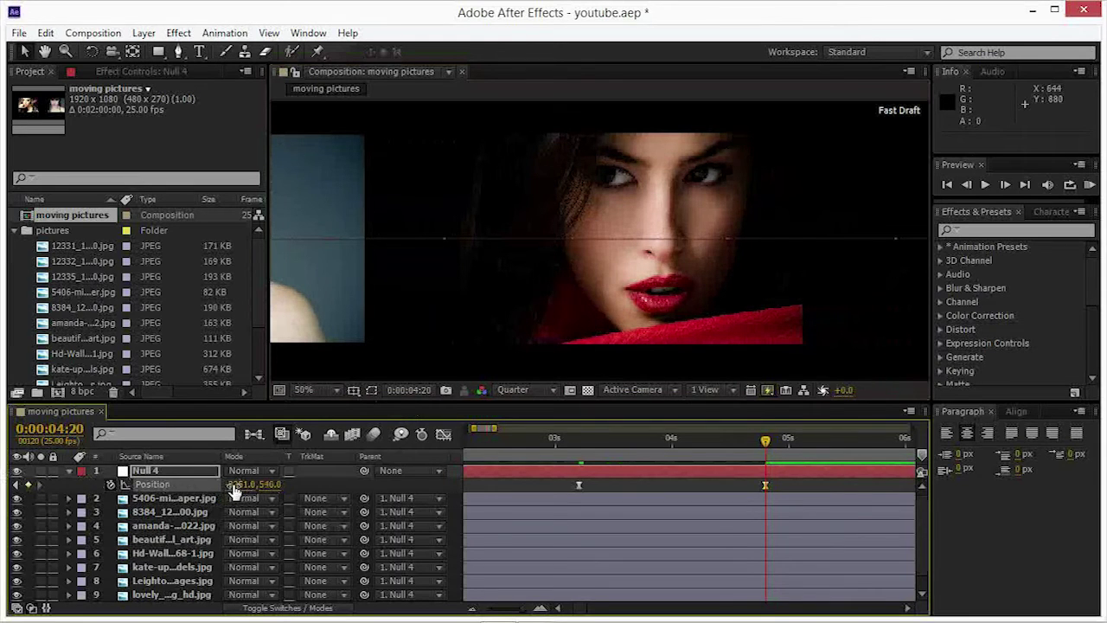
left_click_drag(249, 484, 52, 484)
left_click_drag(249, 485, 60, 473)
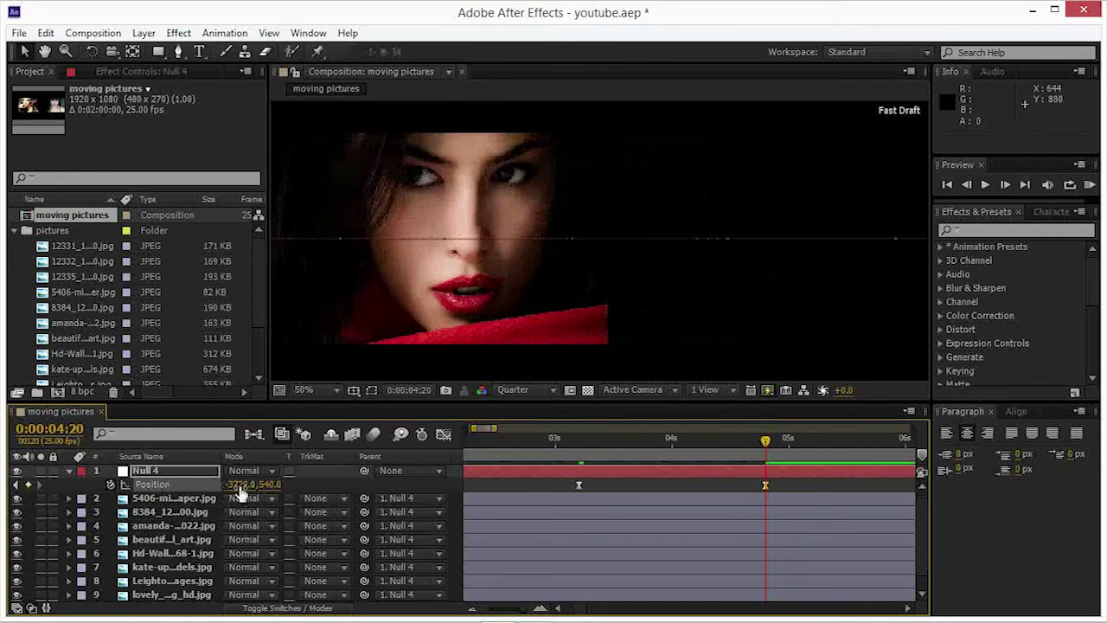
left_click_drag(244, 486, 71, 484)
scroll(422, 330, "down", 2)
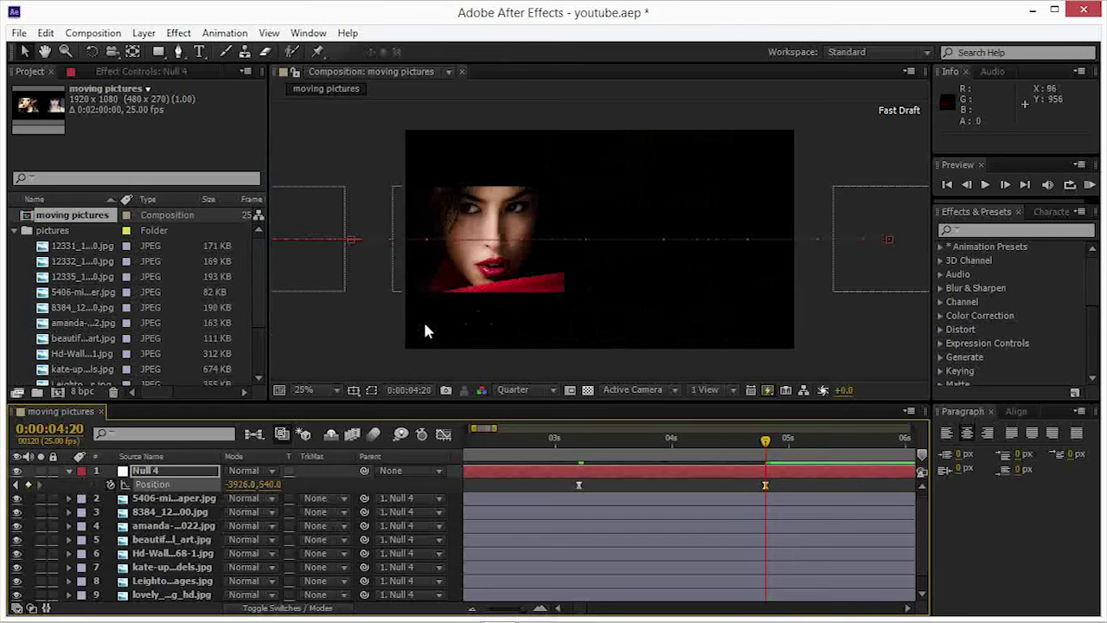
- Slide the strip so Null 4's 0:00:04:20 Position reads -5494, 540, centring the brunette's photo
left_click(536, 268)
scroll(328, 244, "down", 2)
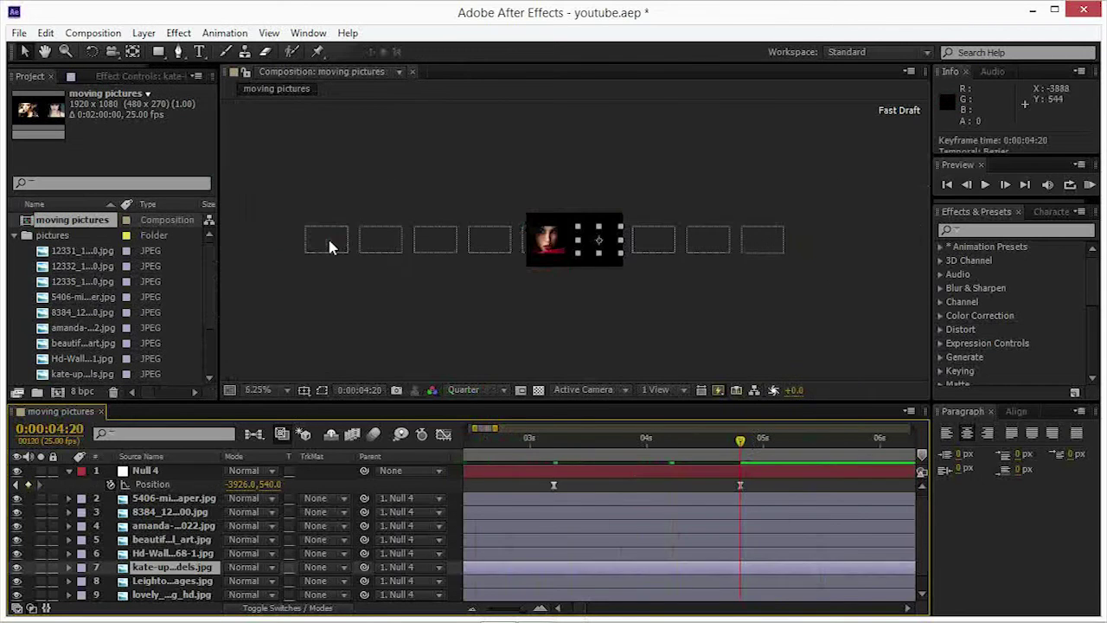
left_click_drag(328, 245, 249, 241)
scroll(583, 249, "up", 4)
scroll(581, 260, "up", 2)
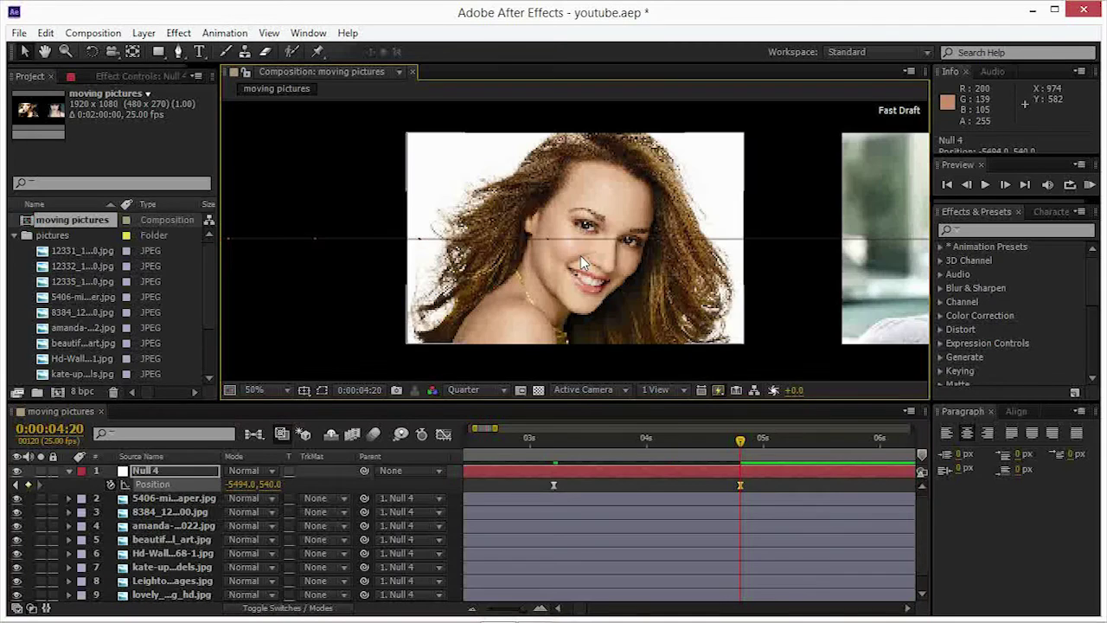
scroll(581, 261, "down", 2)
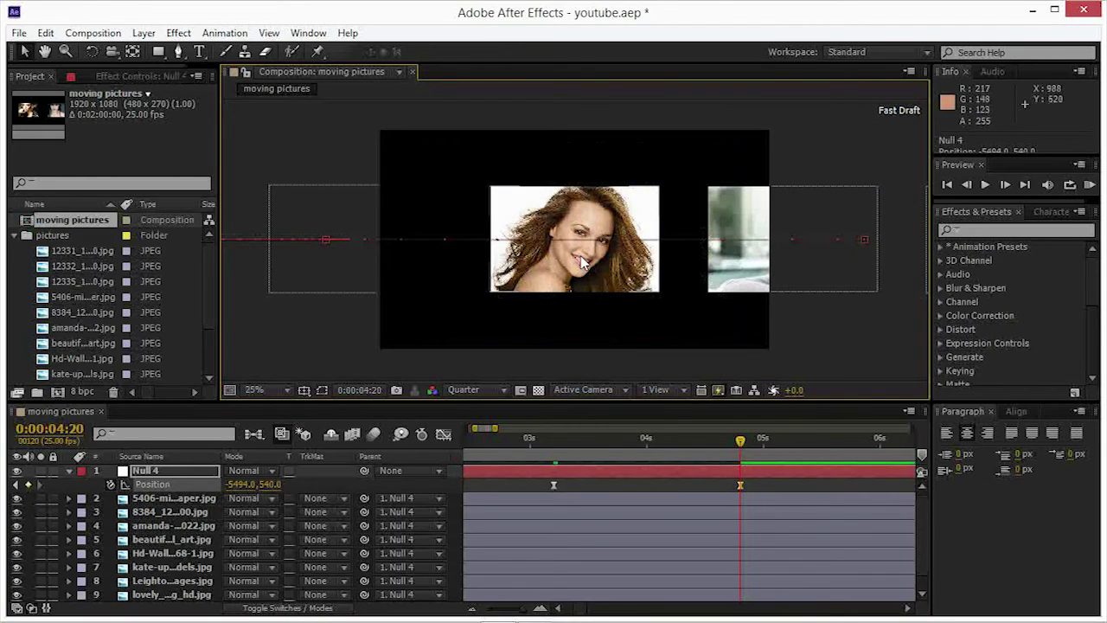
- Use the proportional grid and rulers to place vertical guides at the photo's left and right edges
left_click(303, 394)
left_click(372, 358)
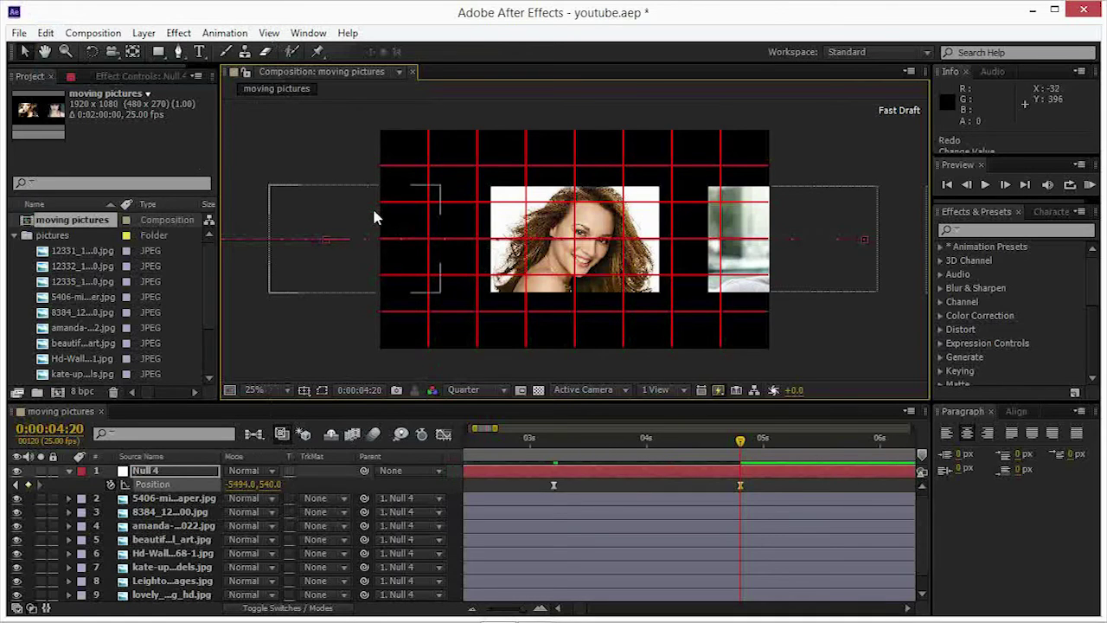
key("ctrl+r")
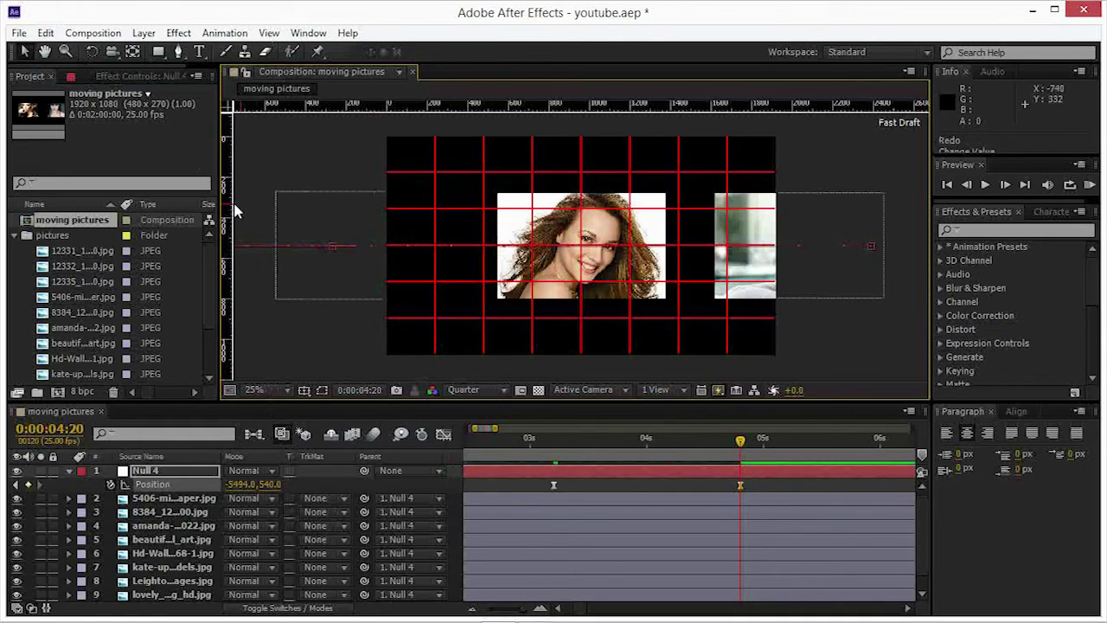
left_click_drag(232, 202, 483, 251)
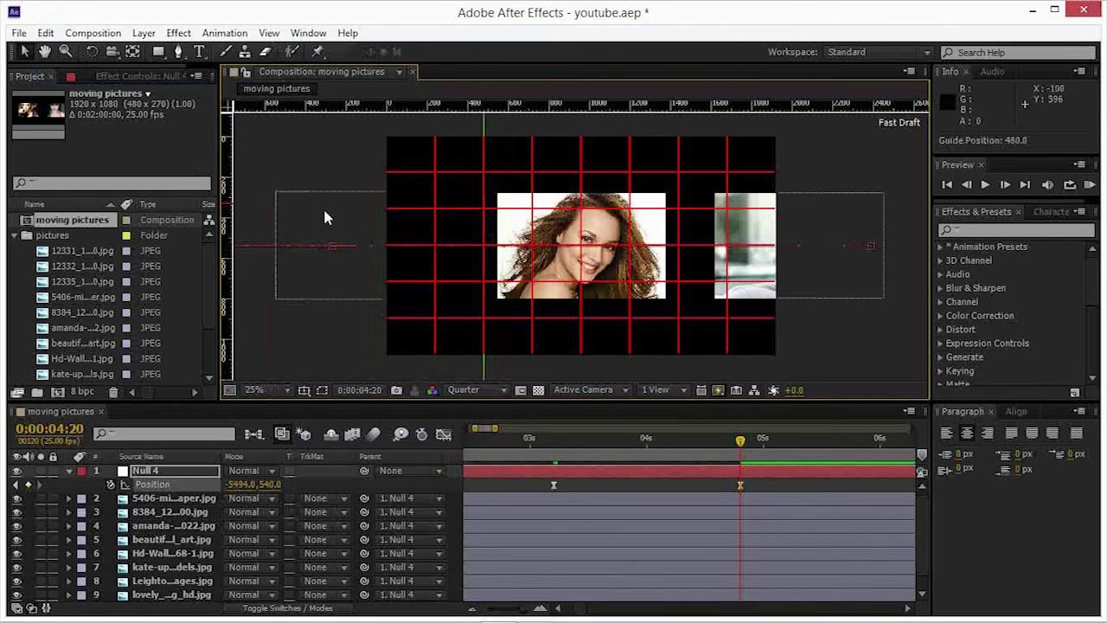
left_click_drag(230, 205, 679, 276)
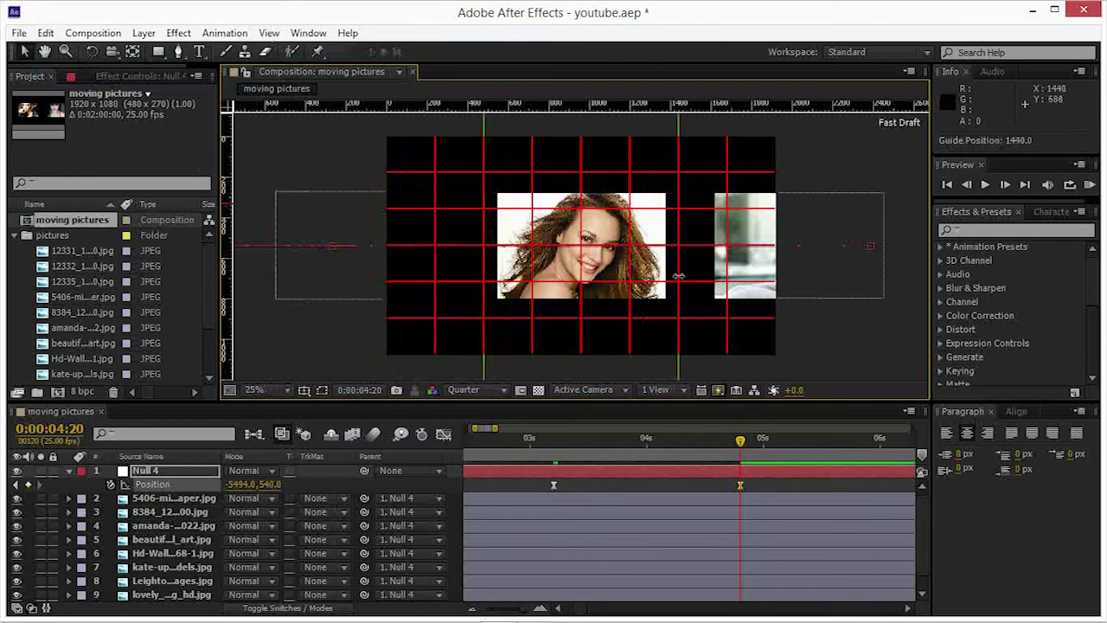
left_click_drag(485, 365, 497, 372)
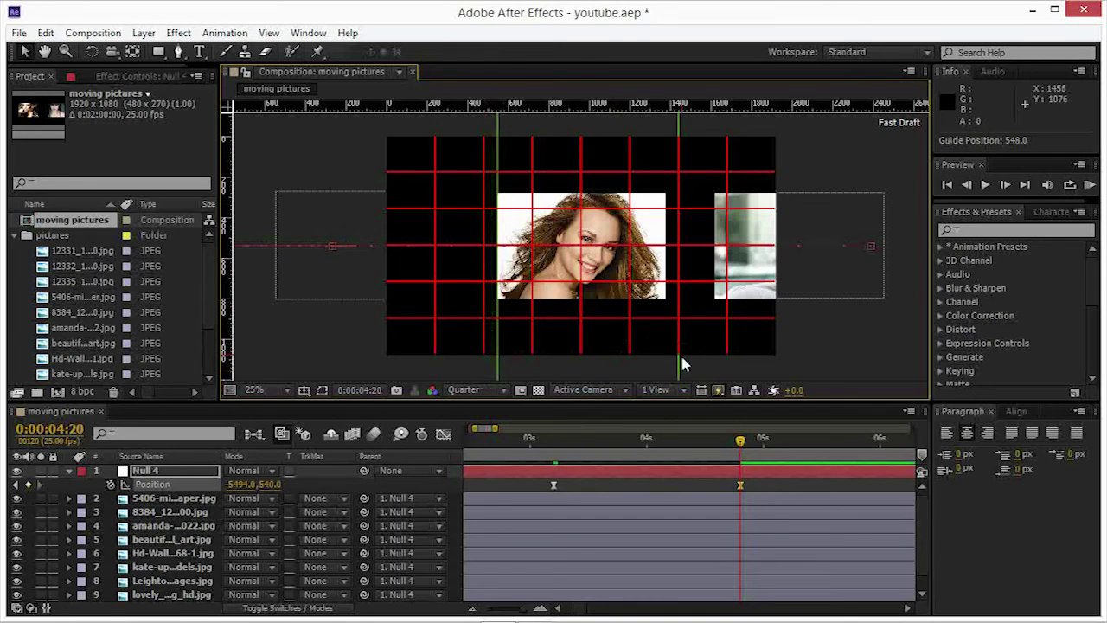
left_click_drag(679, 354, 666, 361)
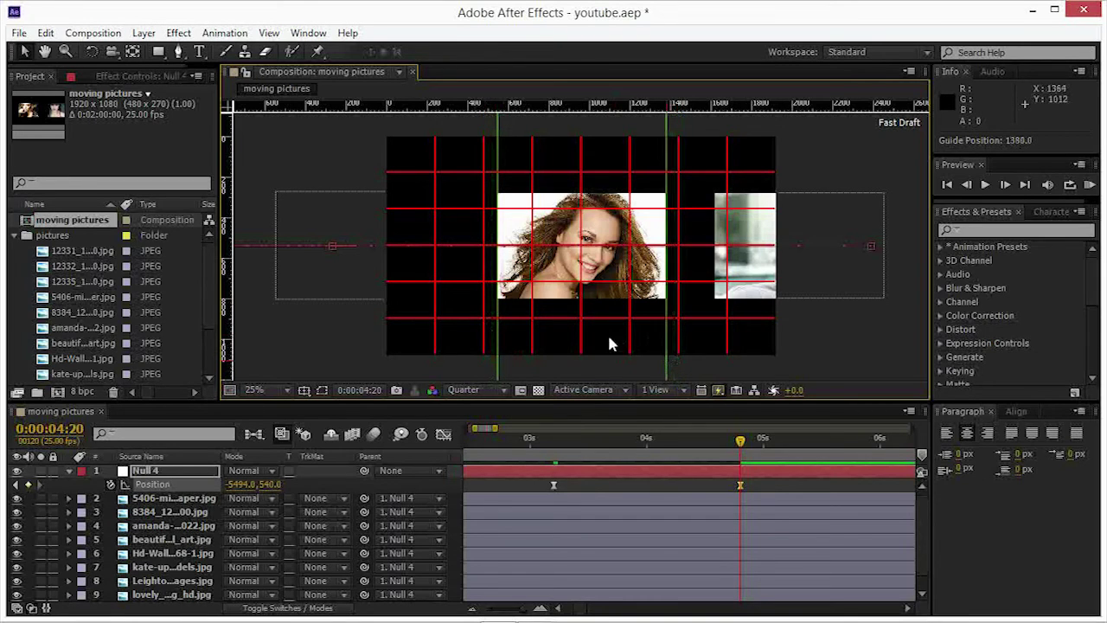
left_click(303, 389)
left_click(346, 428)
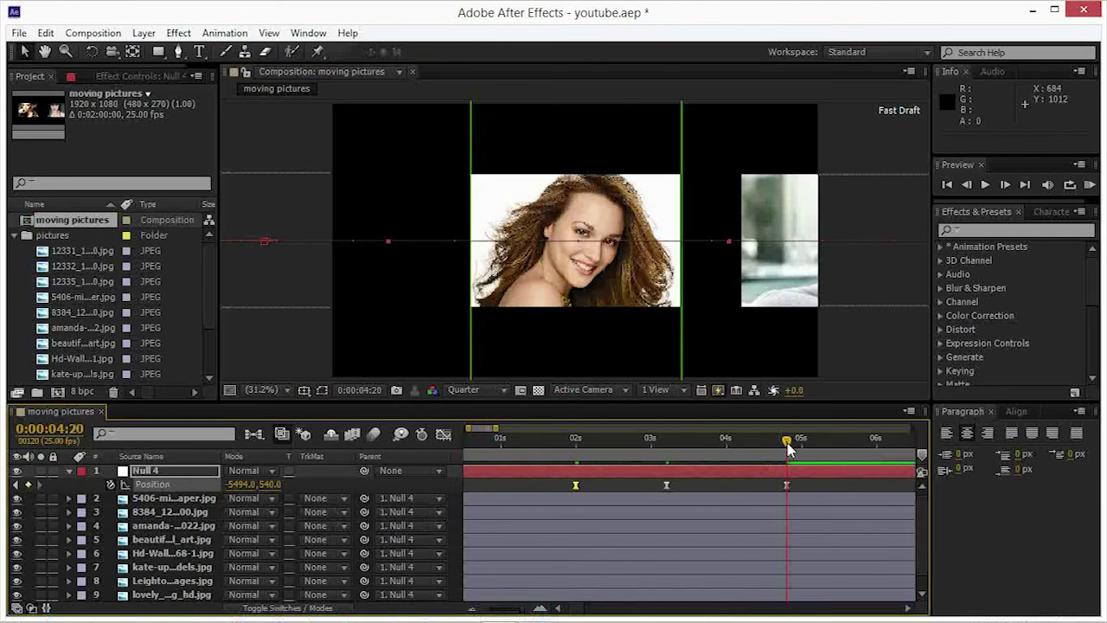
- Keyframe the brunette photo's Scale at 52%, then 64% at 0:00:05:05
mouse_move(788, 448)
left_mouse_down()
mouse_move(802, 445)
mouse_move(794, 455)
left_mouse_up()
left_click(173, 499)
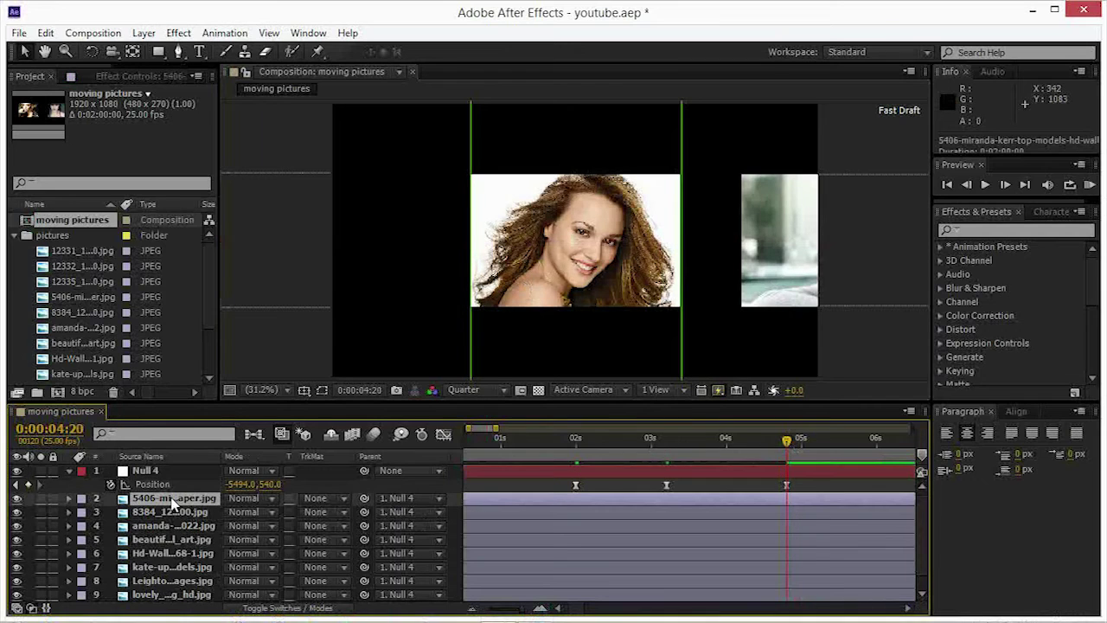
left_click(564, 304)
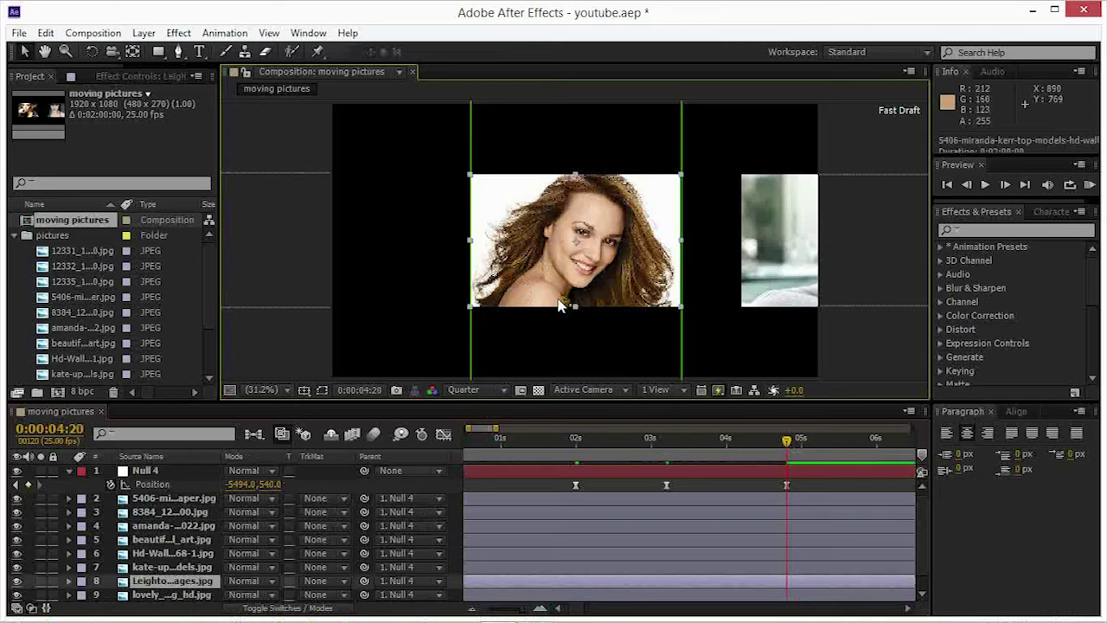
key("s")
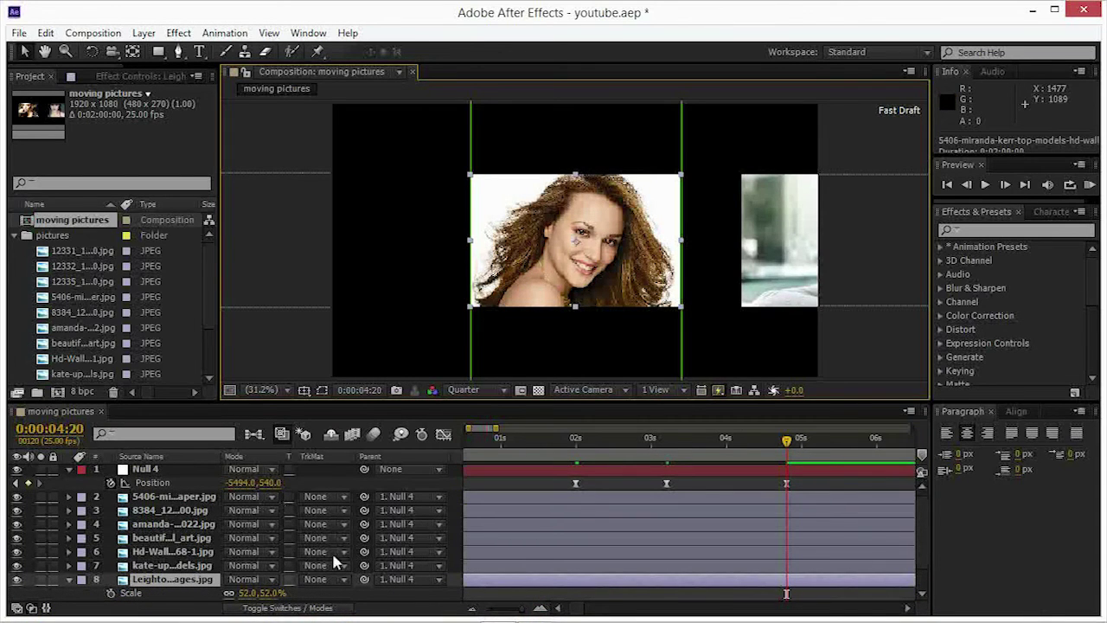
scroll(538, 541, "down", 1)
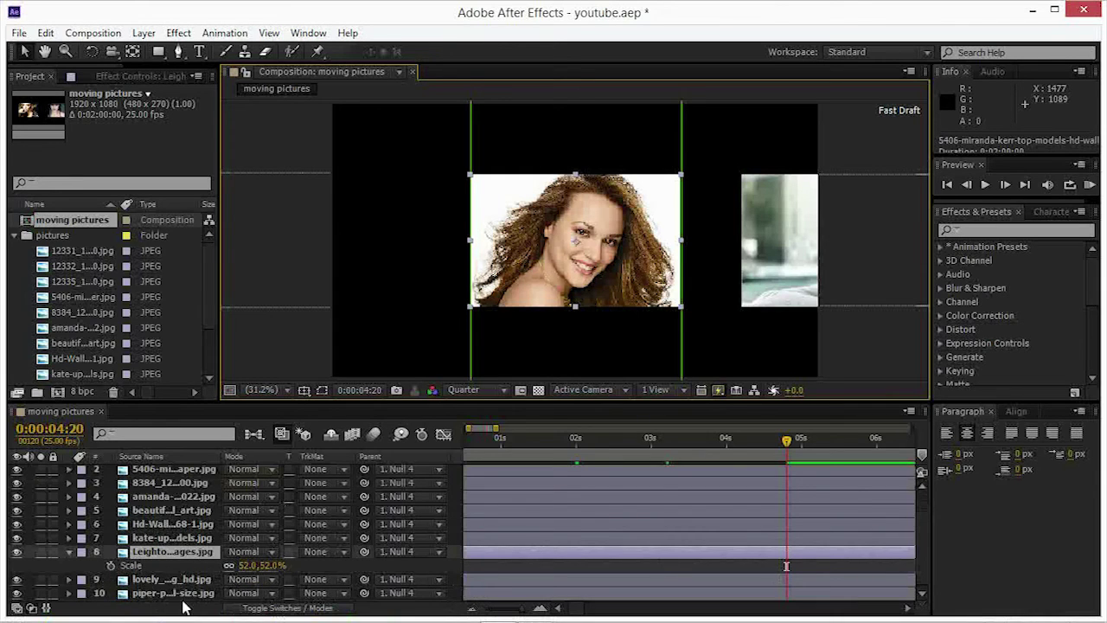
left_click(110, 566)
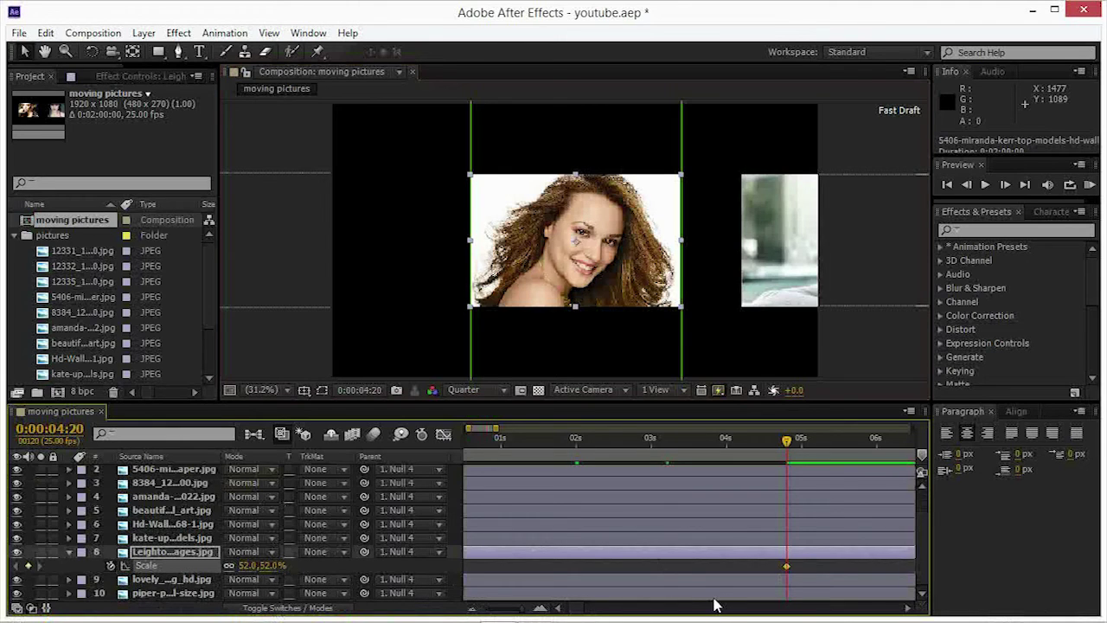
key("space")
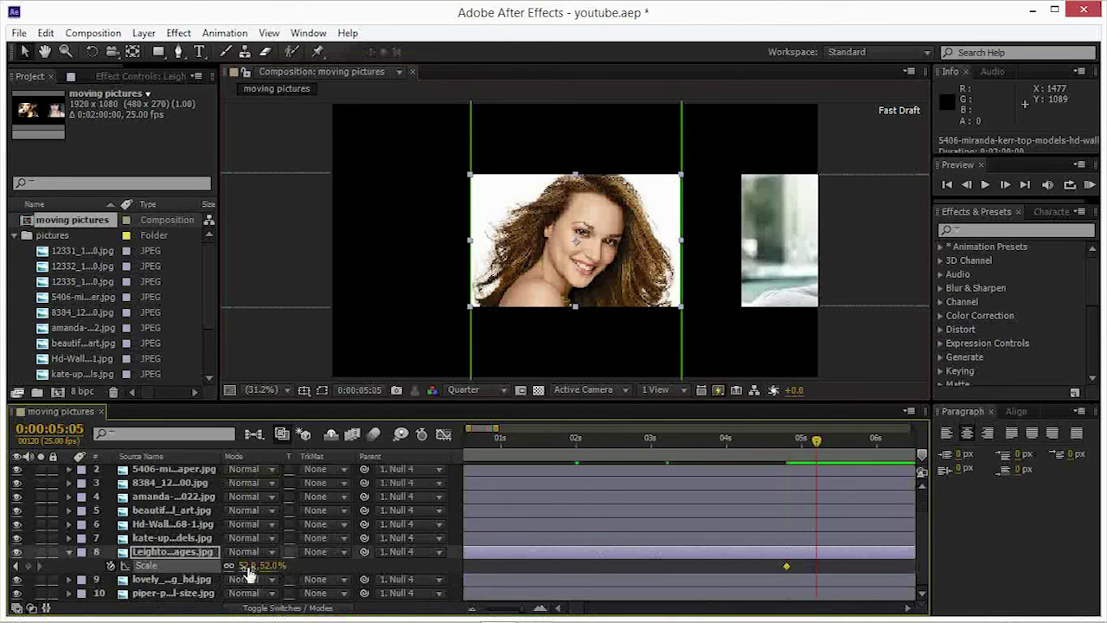
left_click_drag(244, 565, 256, 572)
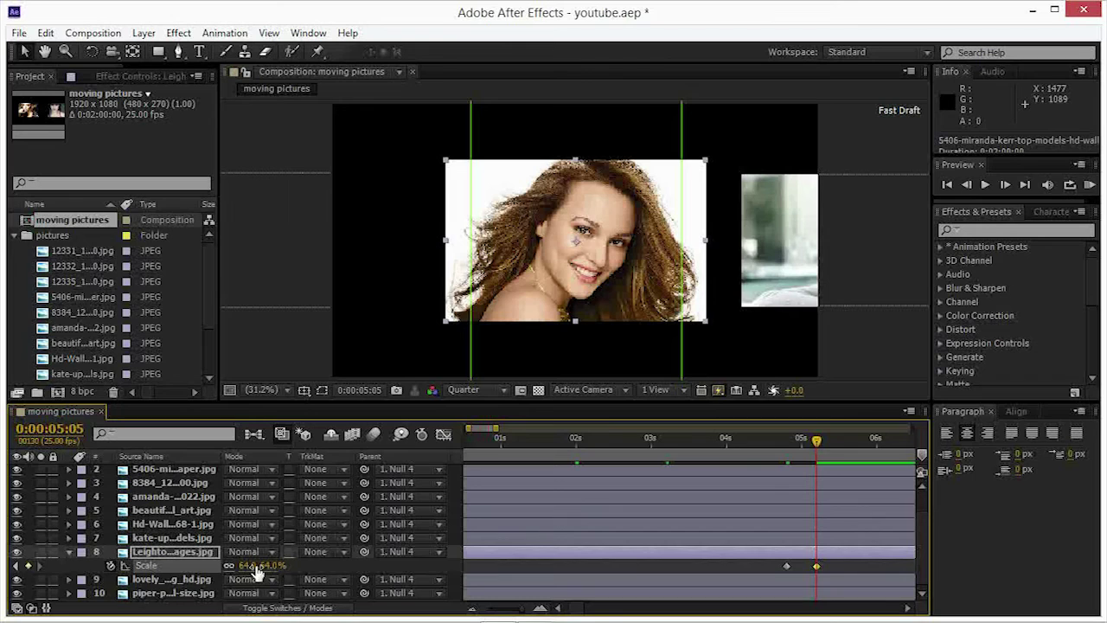
- Copy the 52% Scale keyframe and paste it at 0:00:05:10
key("space")
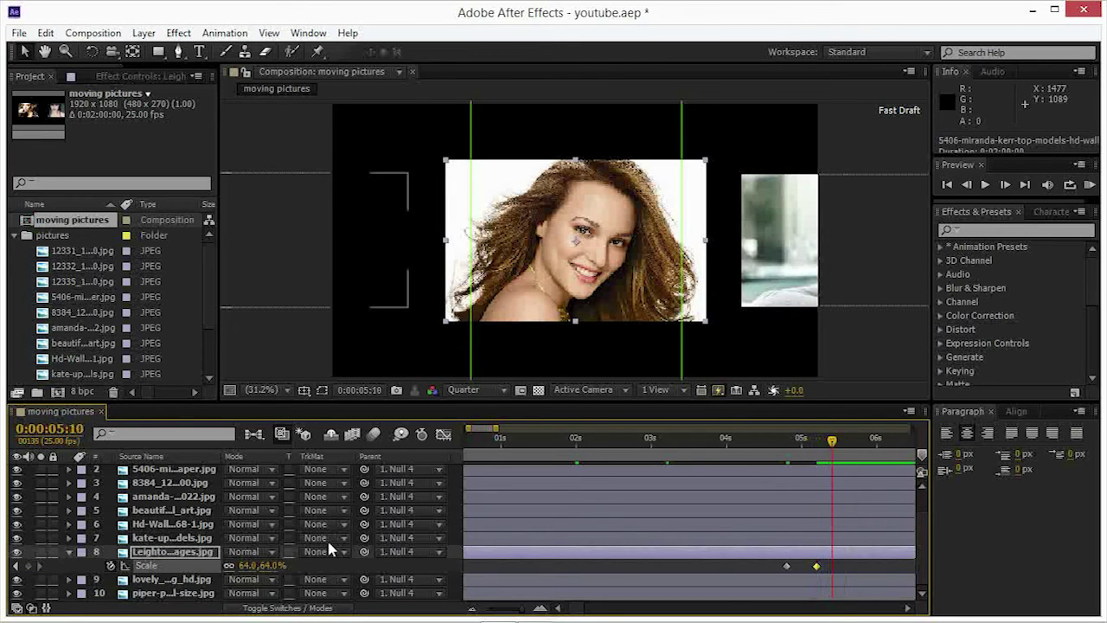
left_click(786, 565)
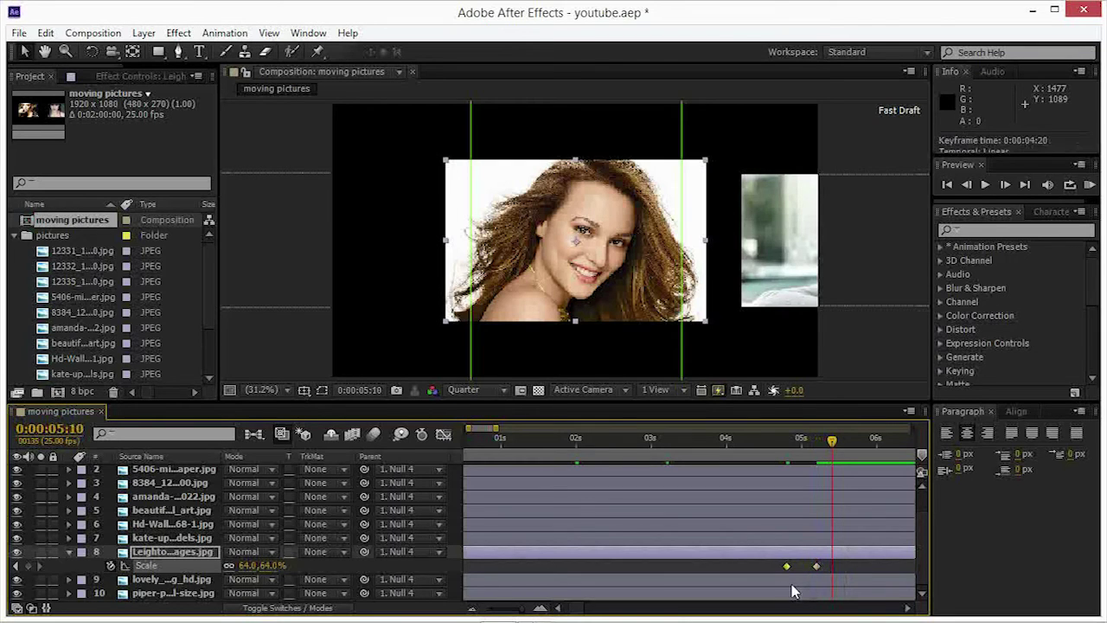
key("ctrl+c")
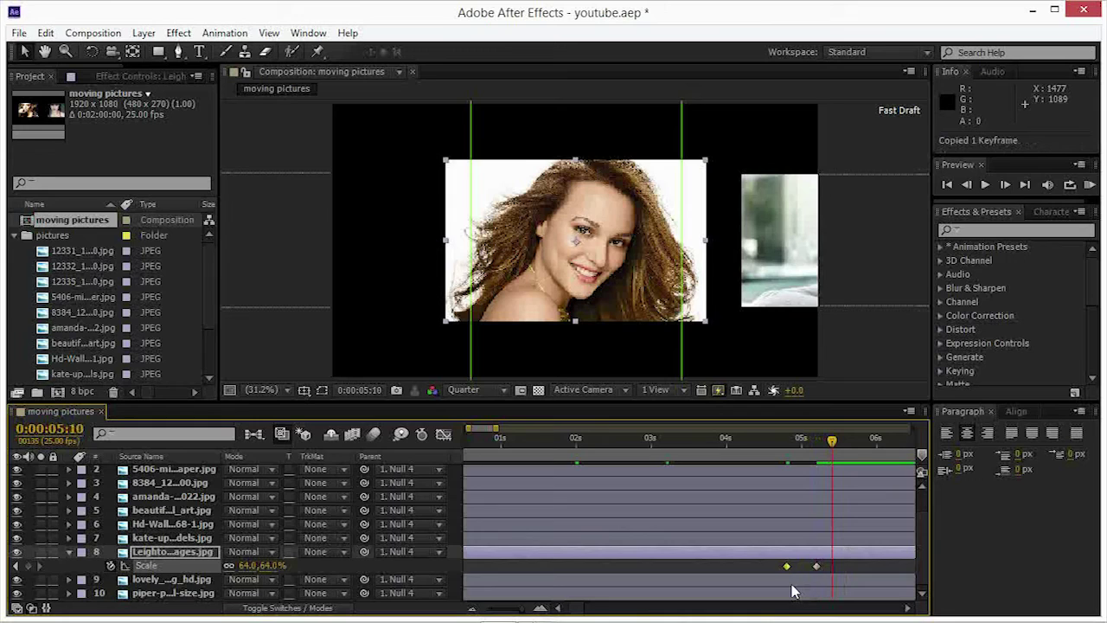
key("ctrl+v")
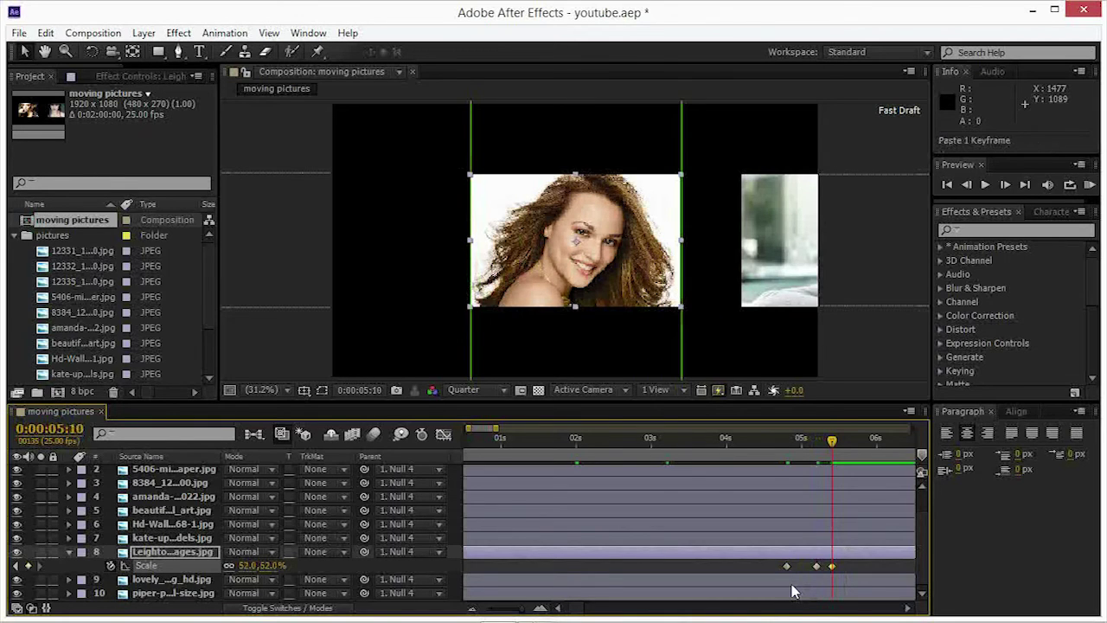
left_click(847, 571)
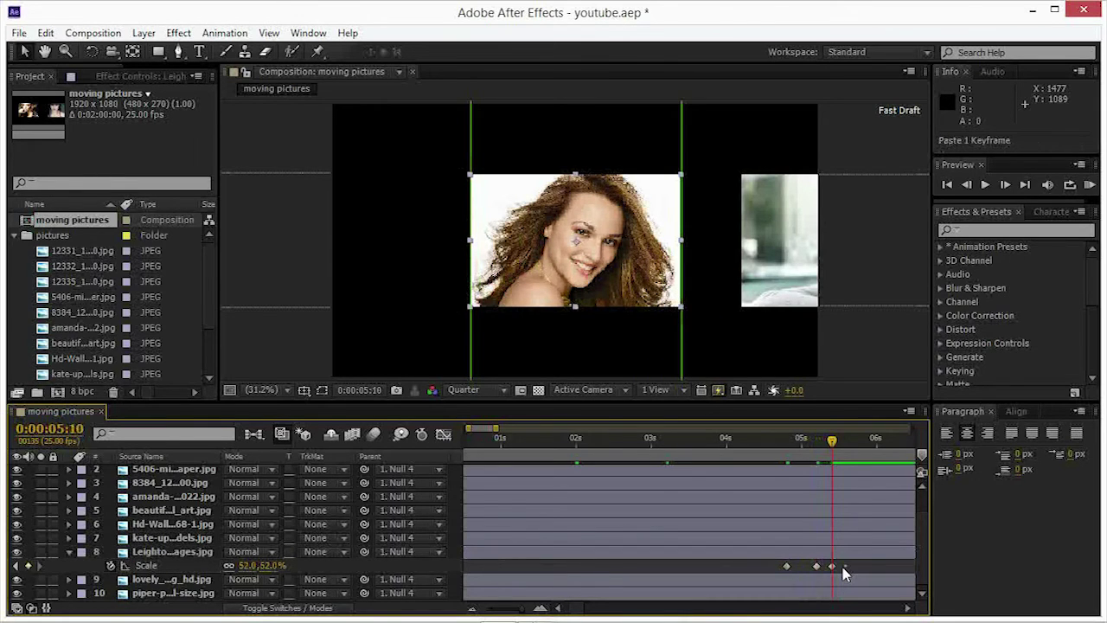
- Apply Easy Ease to the middle Scale keyframe and Easy Ease In to the last one
left_click(816, 567)
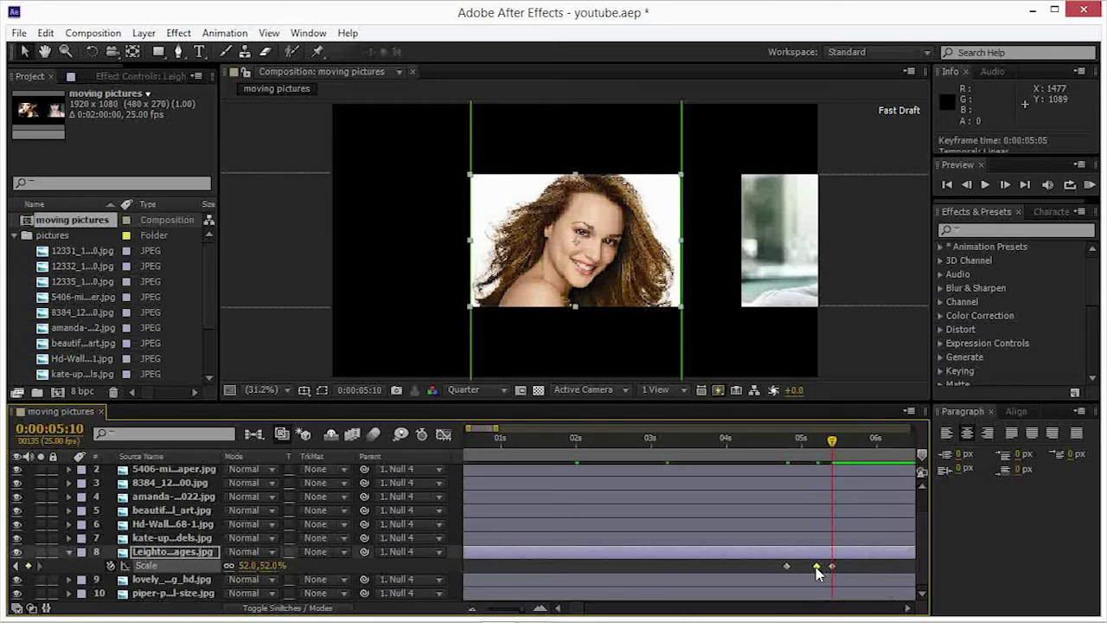
right_click(816, 567)
mouse_move(849, 555)
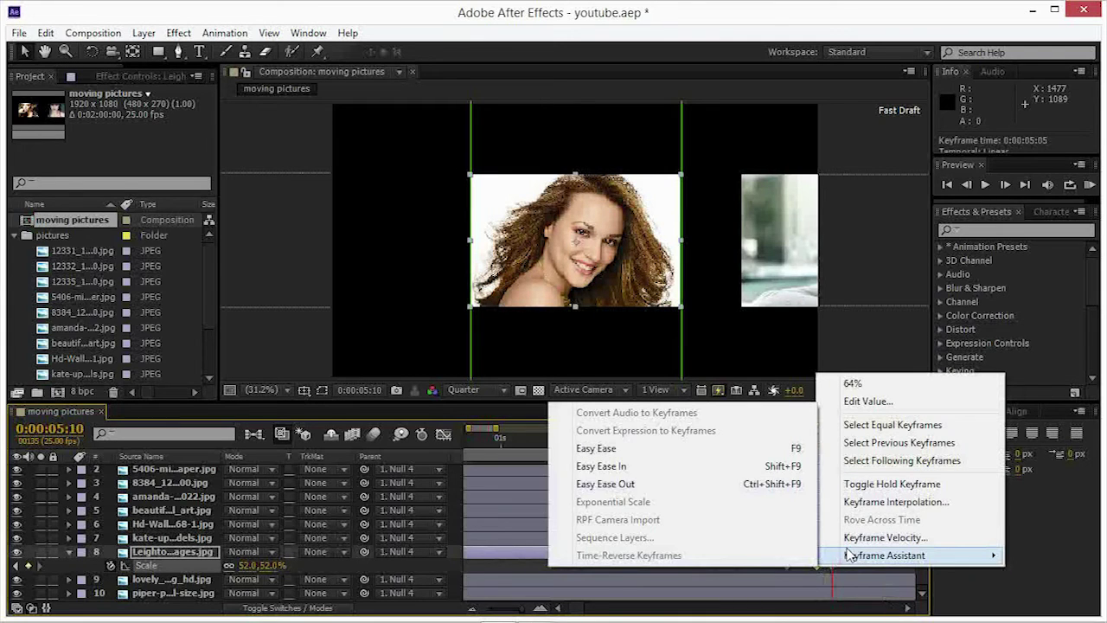
left_click(778, 450)
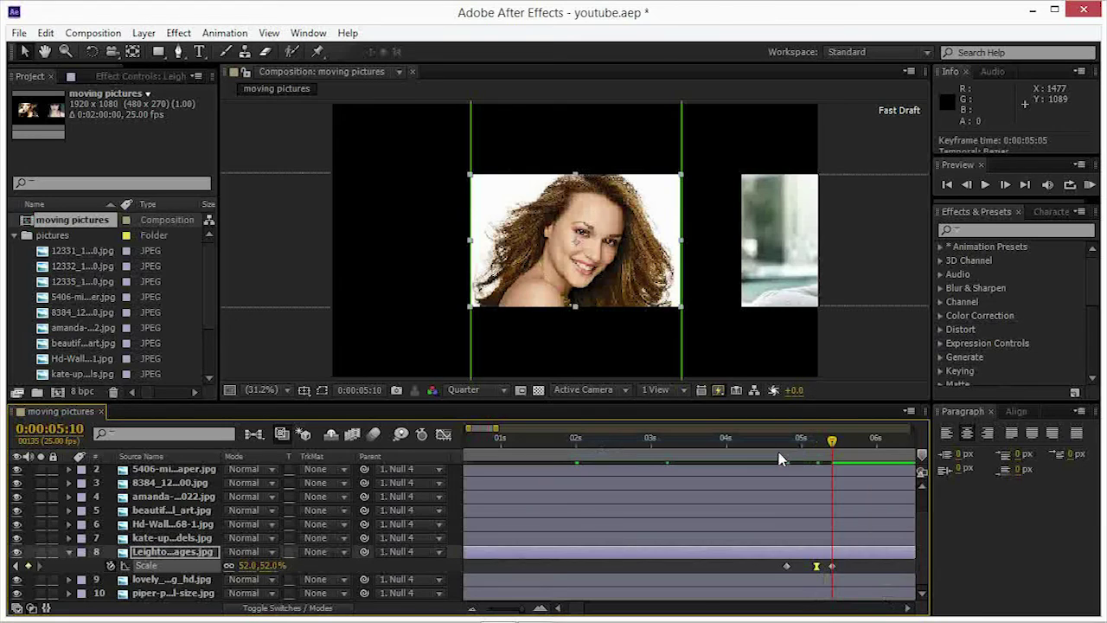
right_click(833, 567)
mouse_move(905, 548)
left_click(655, 459)
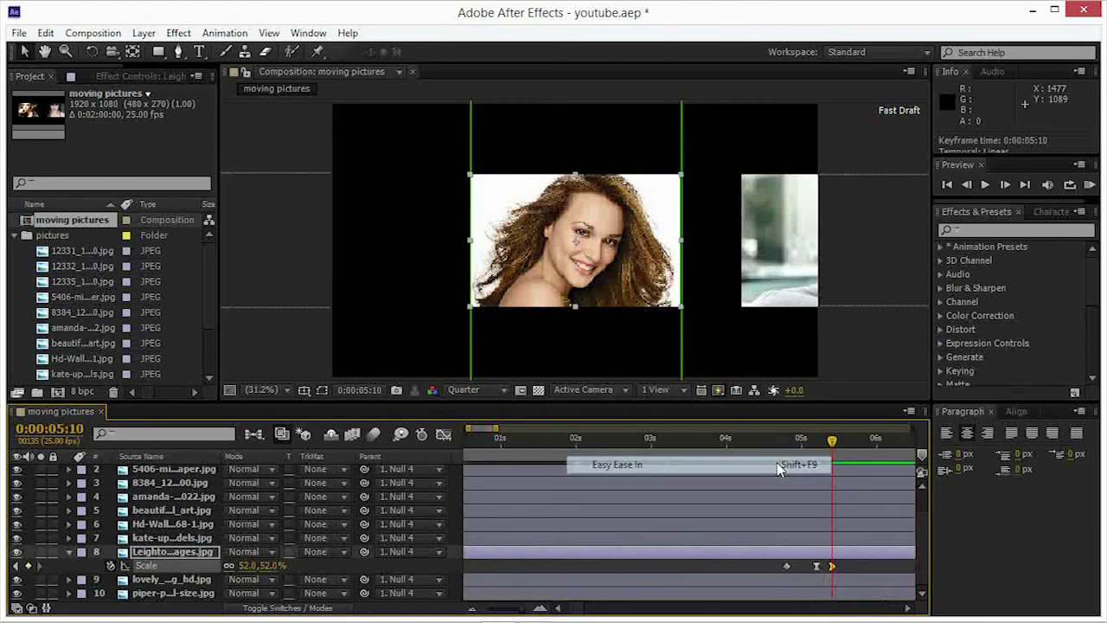
- Set the last keyframe's incoming influence to 100% and RAM-preview the scale pop-up
right_click(833, 568)
left_click(866, 538)
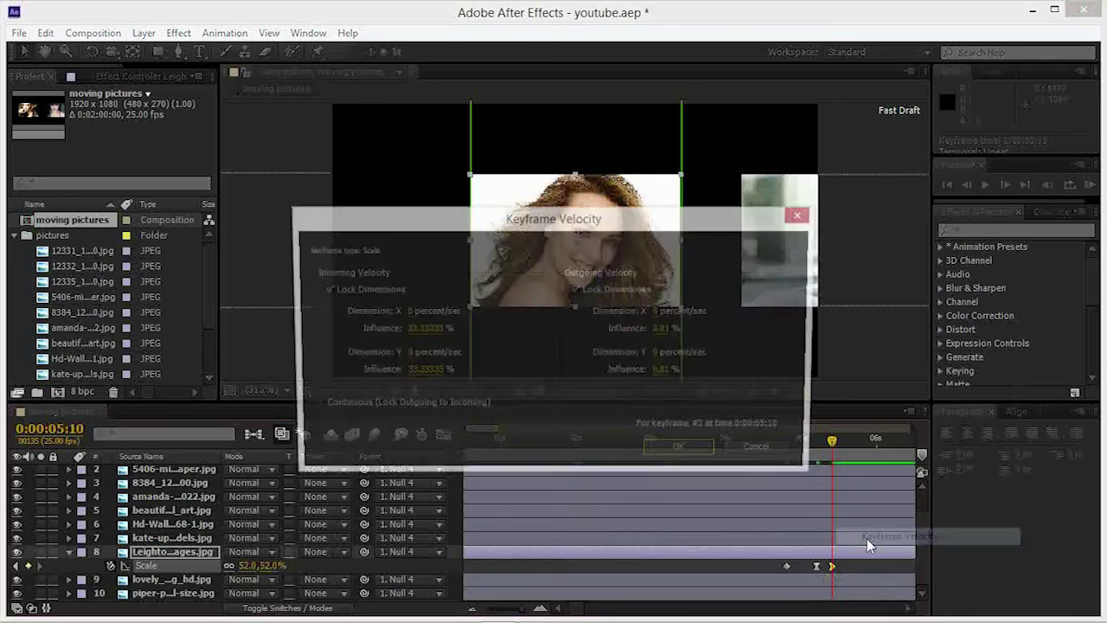
left_click(436, 372)
type("100")
left_click(702, 454)
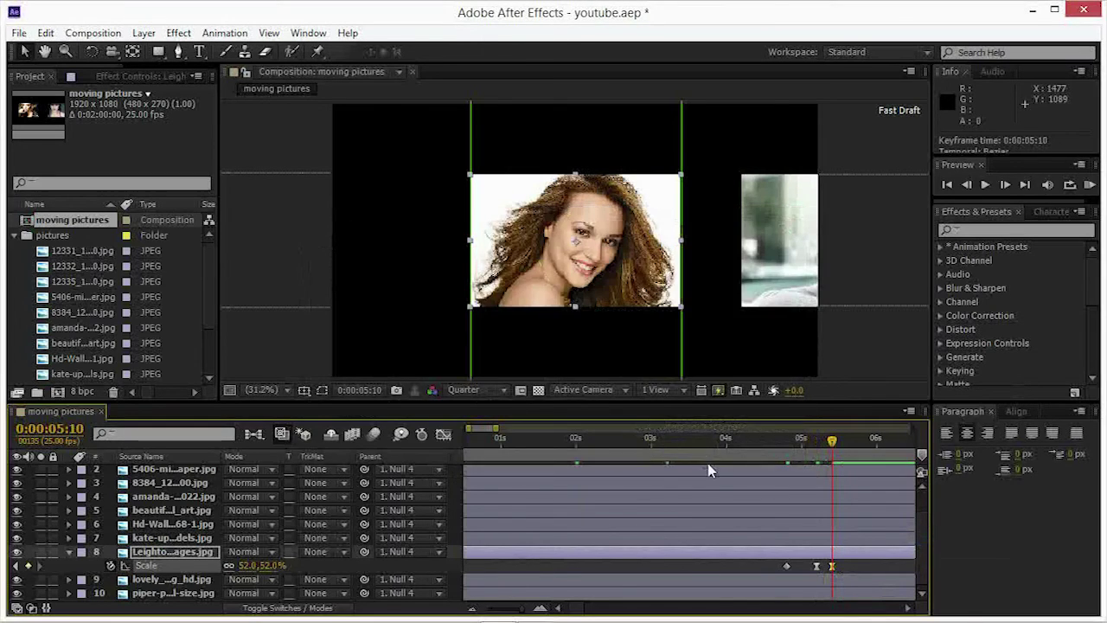
left_click_drag(751, 454, 825, 512)
key("KP_0")
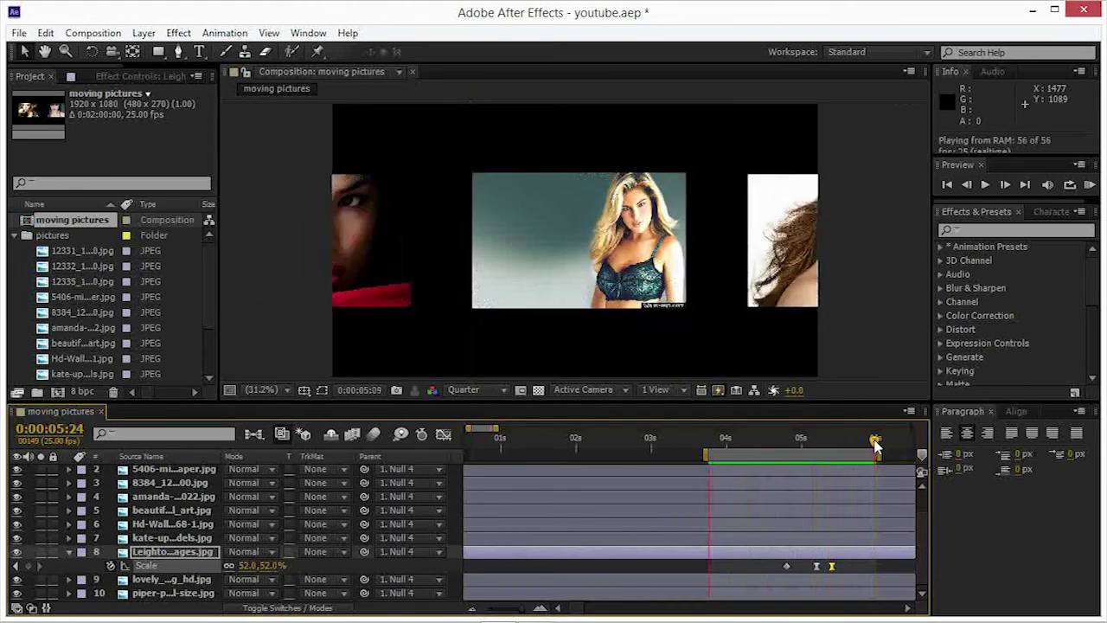
key("space")
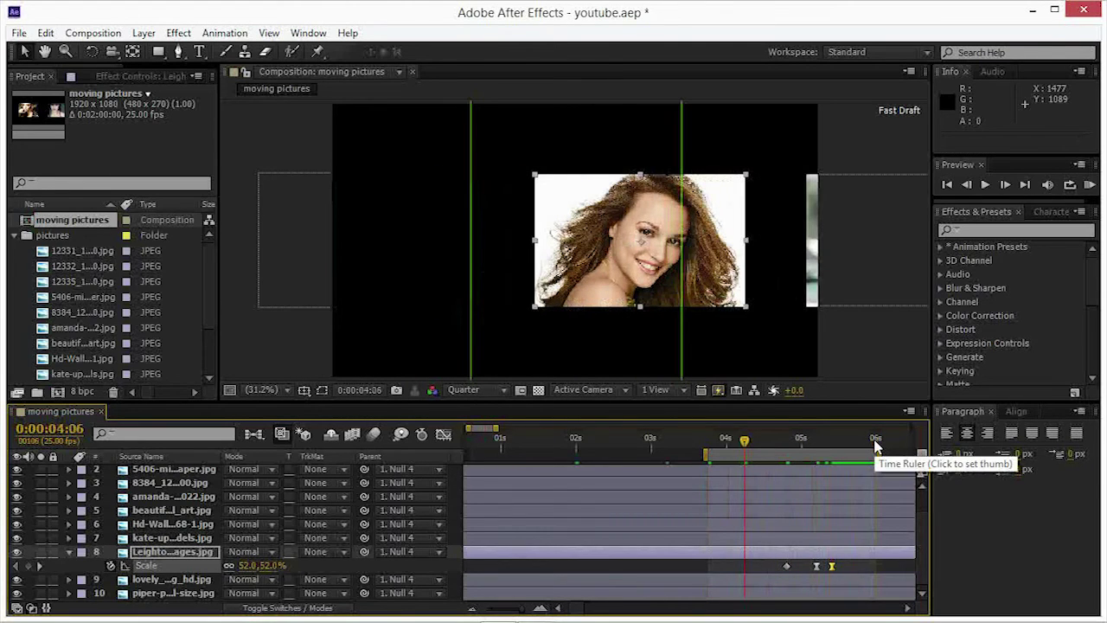
- Reset the work area to the whole comp and scrub around 0:00:05:08–0:00:05:10 to check the scale pop
double_click(800, 456)
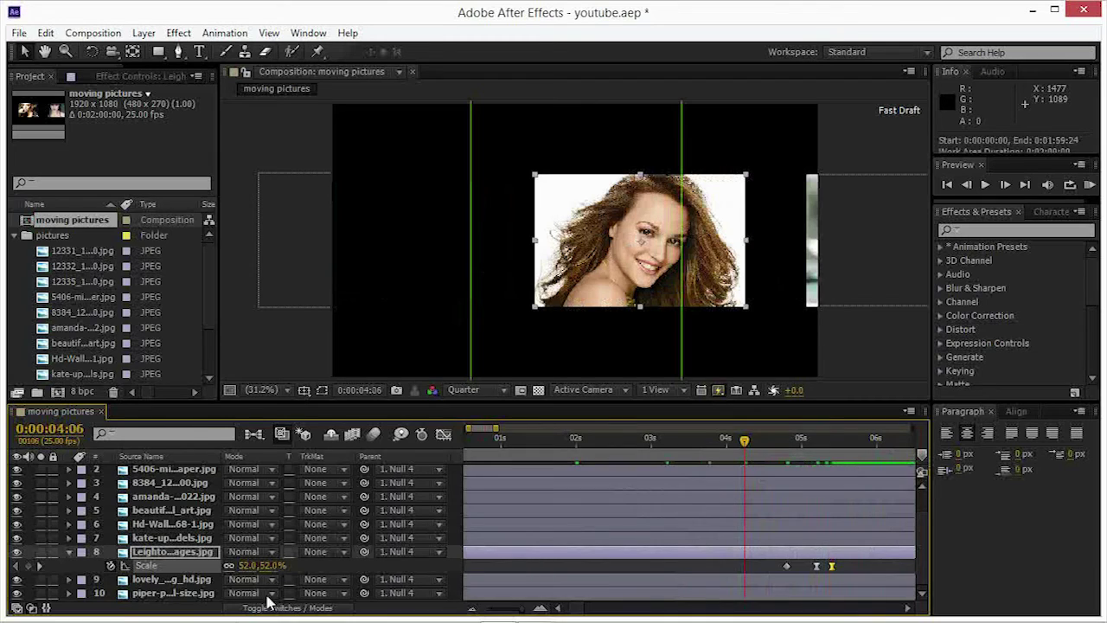
mouse_move(232, 599)
left_click_drag(747, 442, 837, 493)
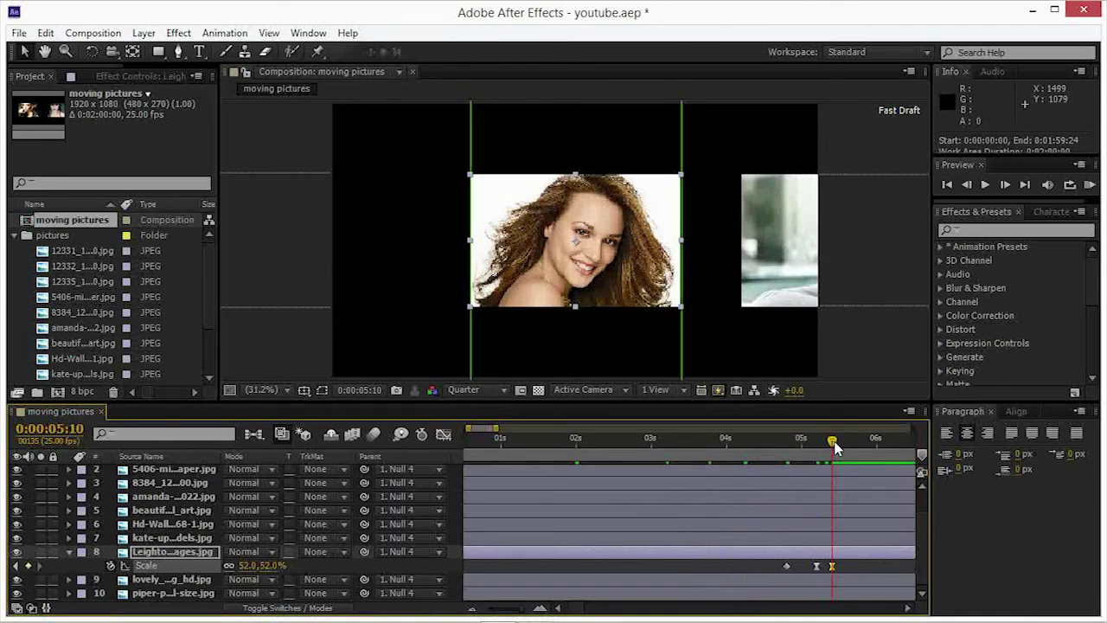
mouse_move(835, 445)
left_mouse_down()
mouse_move(787, 451)
mouse_move(835, 453)
mouse_move(832, 467)
left_mouse_up()
mouse_move(832, 442)
left_mouse_down()
mouse_move(778, 443)
mouse_move(822, 442)
mouse_move(835, 458)
left_mouse_up()
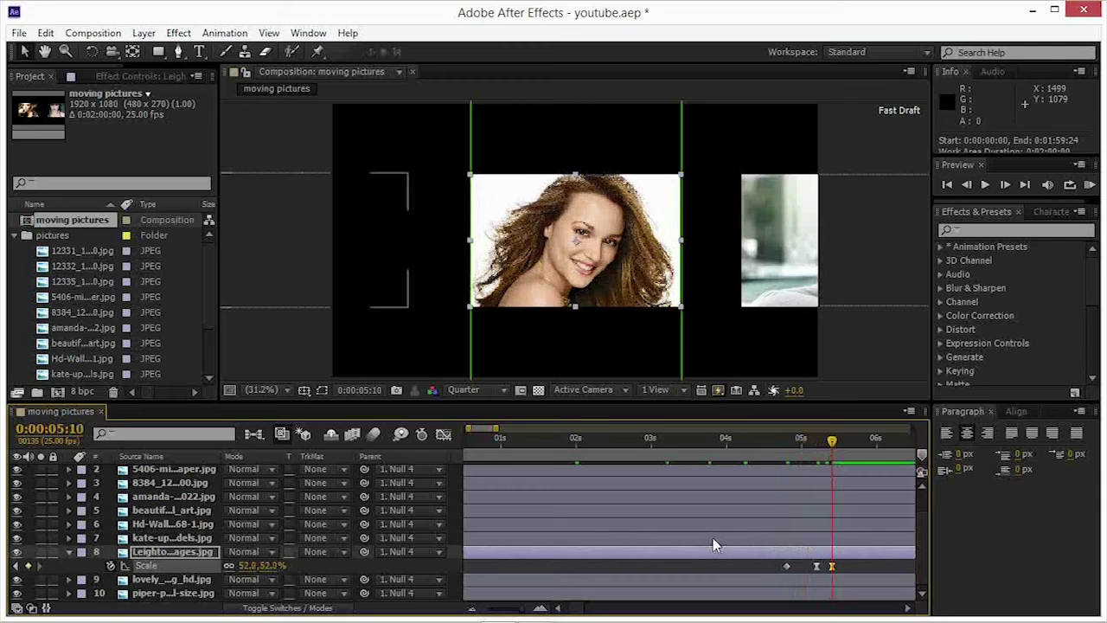
- Add a Null 4 Position keyframe at 0:00:07:20 holding -5494, 540, then reselect layer 8
key("minus")
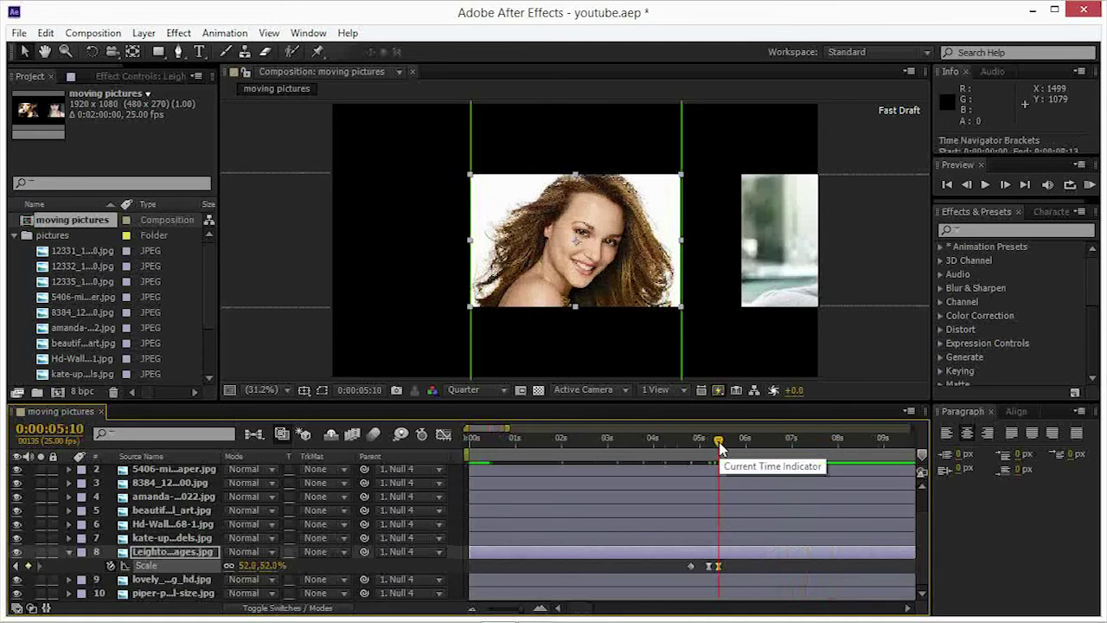
left_click(907, 608)
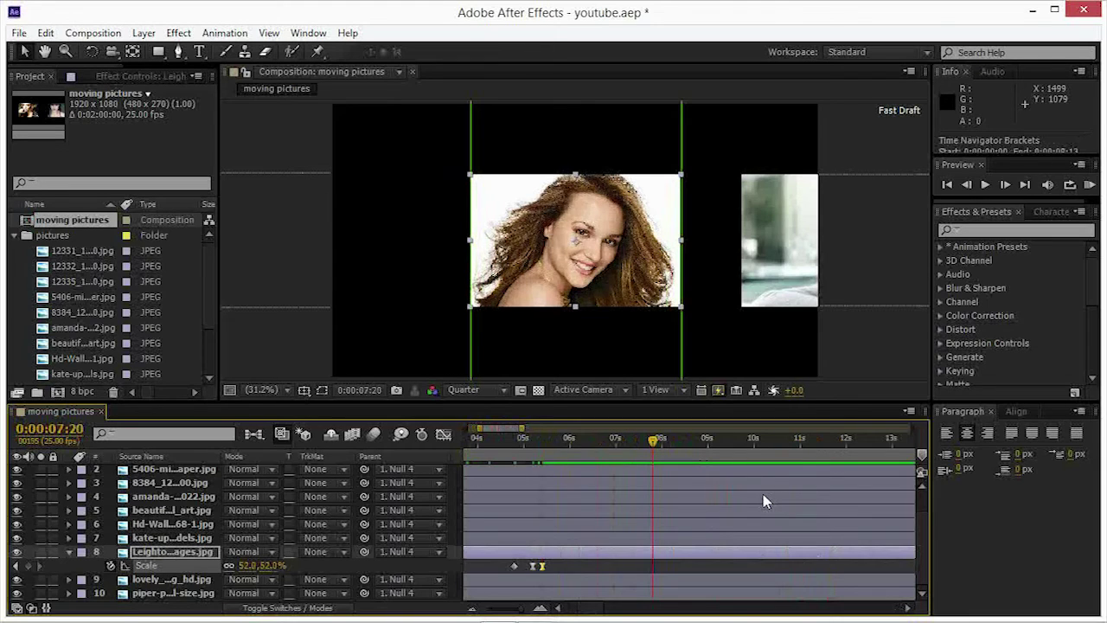
scroll(764, 501, "up", 1)
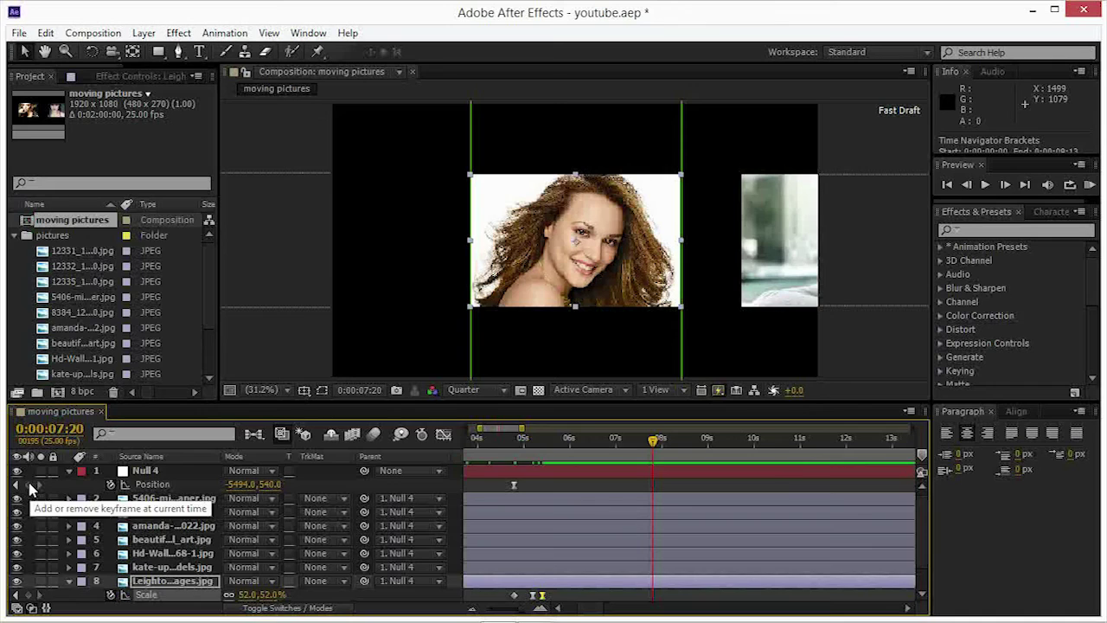
left_click(31, 486)
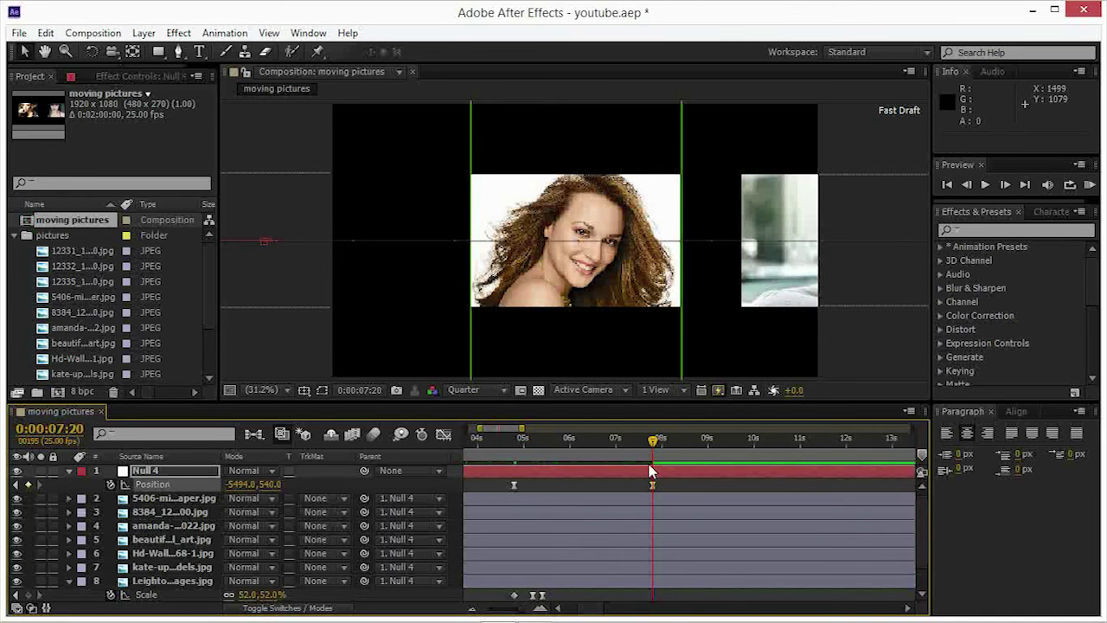
scroll(652, 471, "down", 1)
left_click(652, 545)
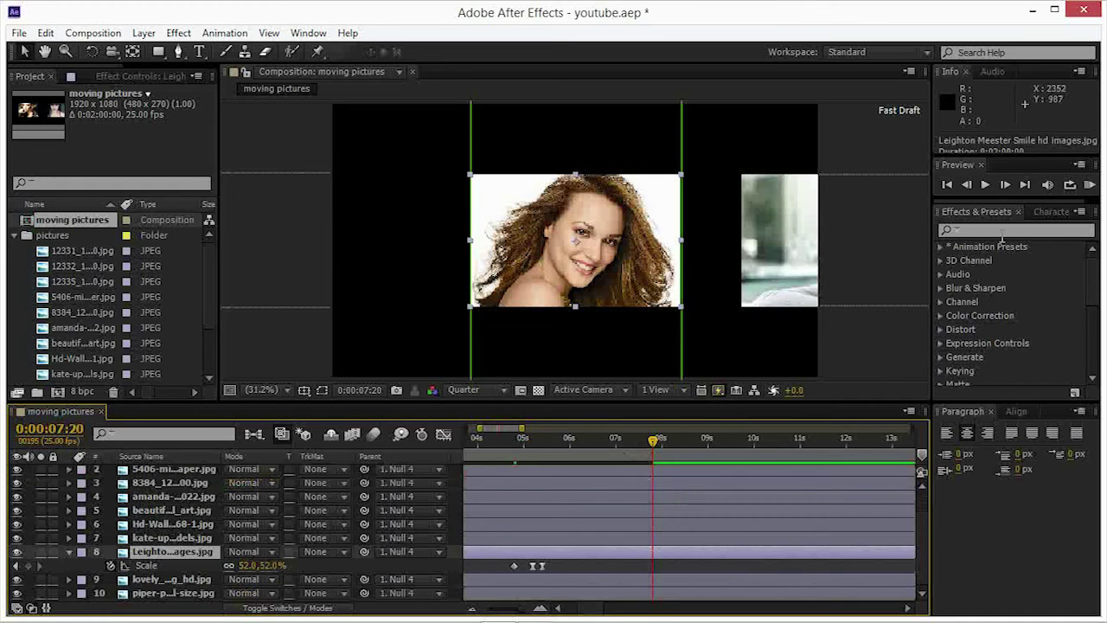
- Search 'scat' in Effects & Presets and apply CC Scatterize to layer 8
left_click(1002, 230)
type("scat")
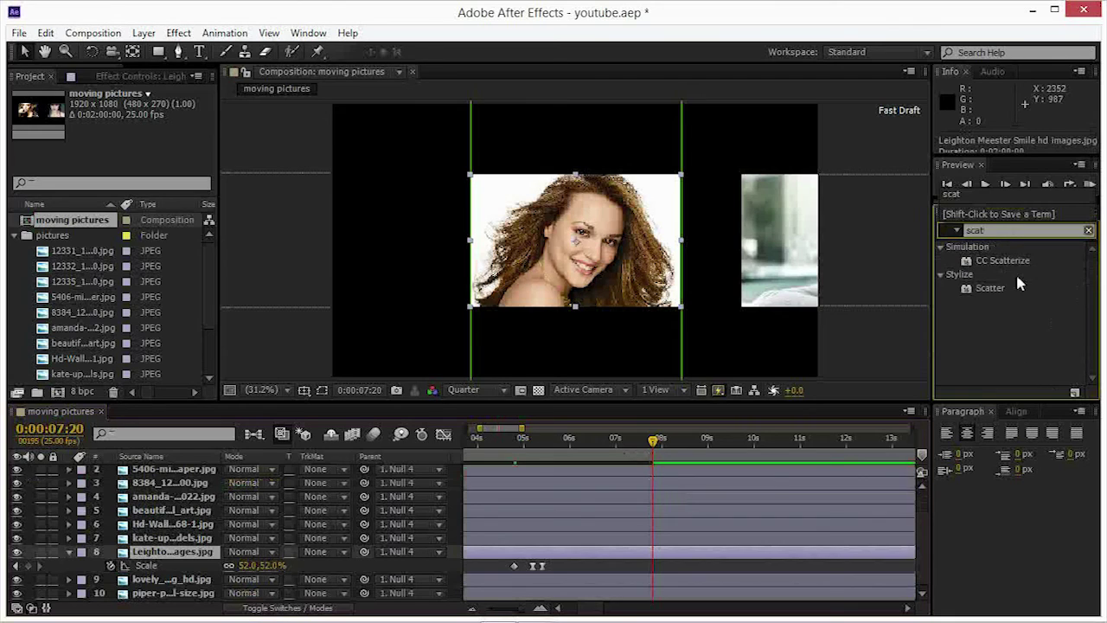
key("Return")
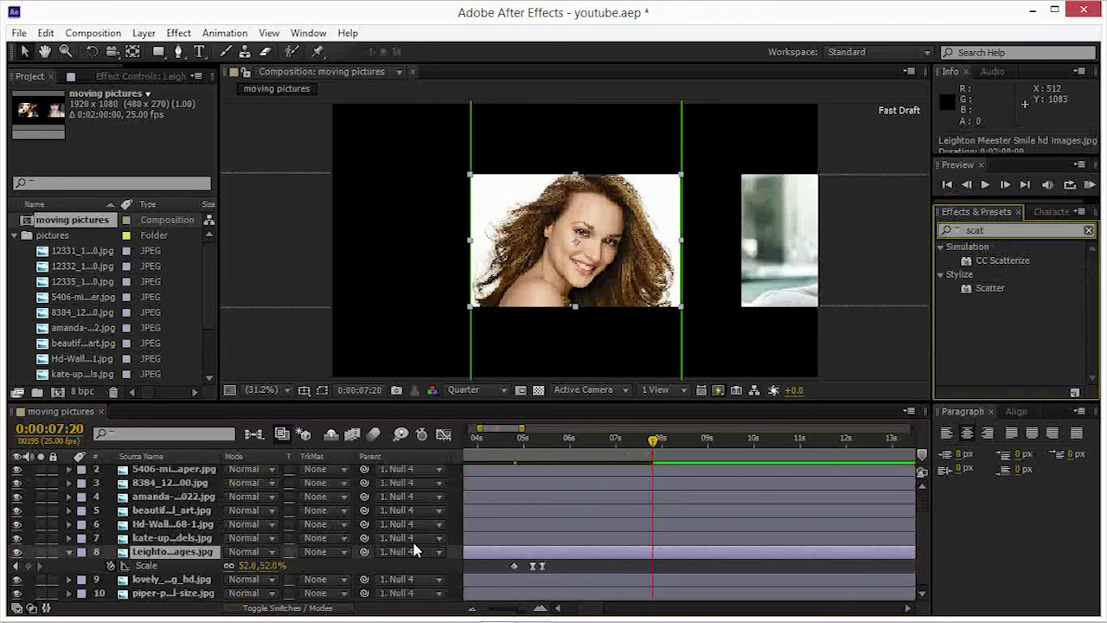
double_click(997, 261)
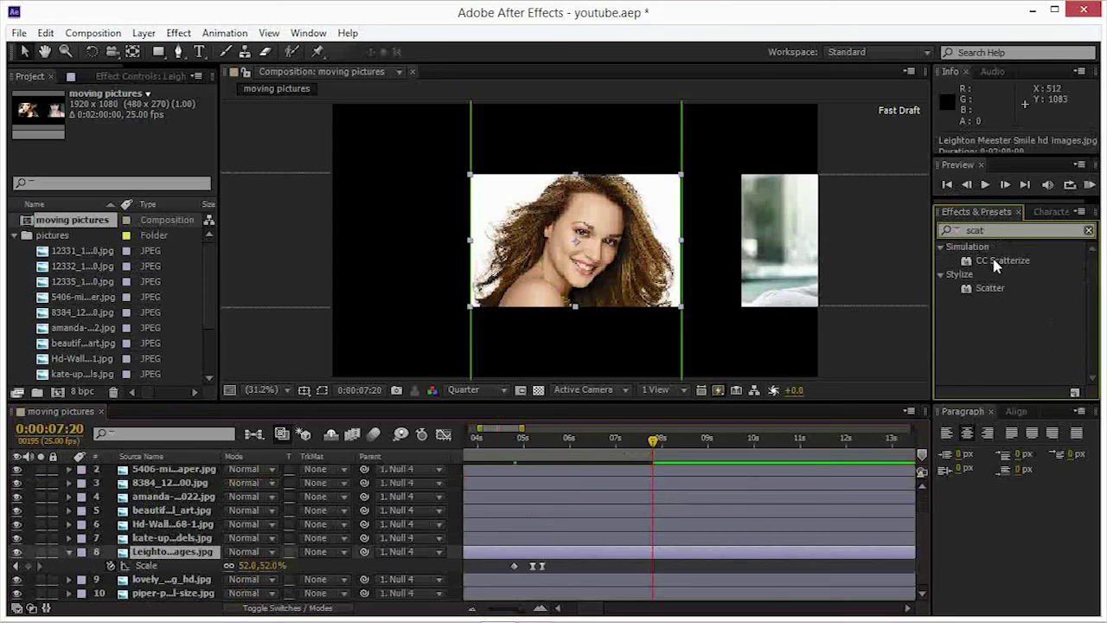
double_click(996, 261)
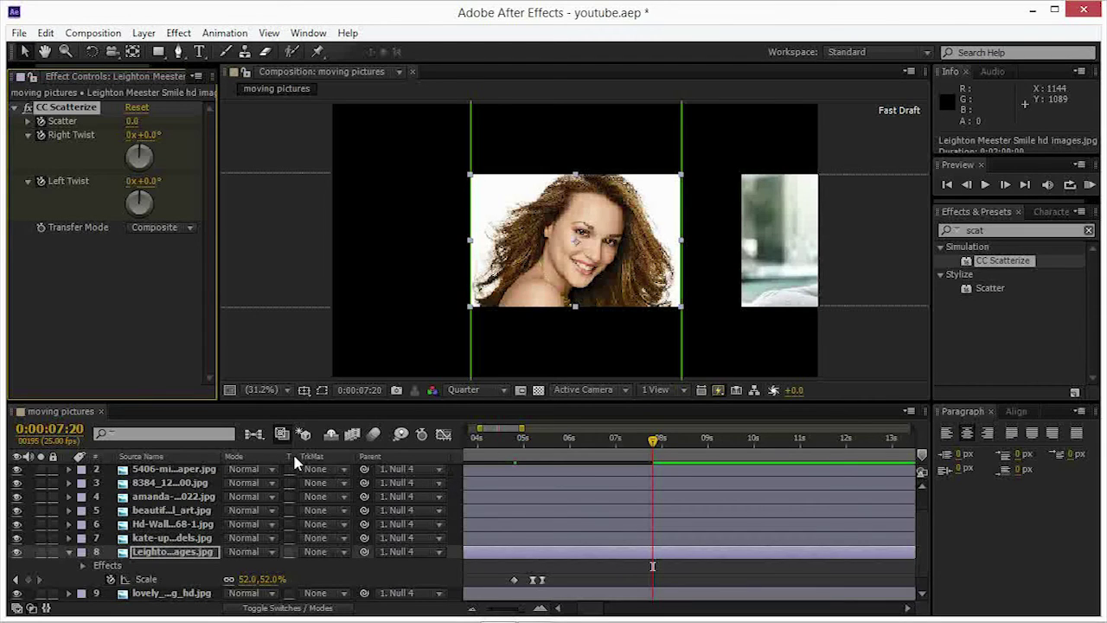
- At 0:00:08:05, set Right and Left Twist to 1x and Scatter to 19.0
key("shift+Page_Down")
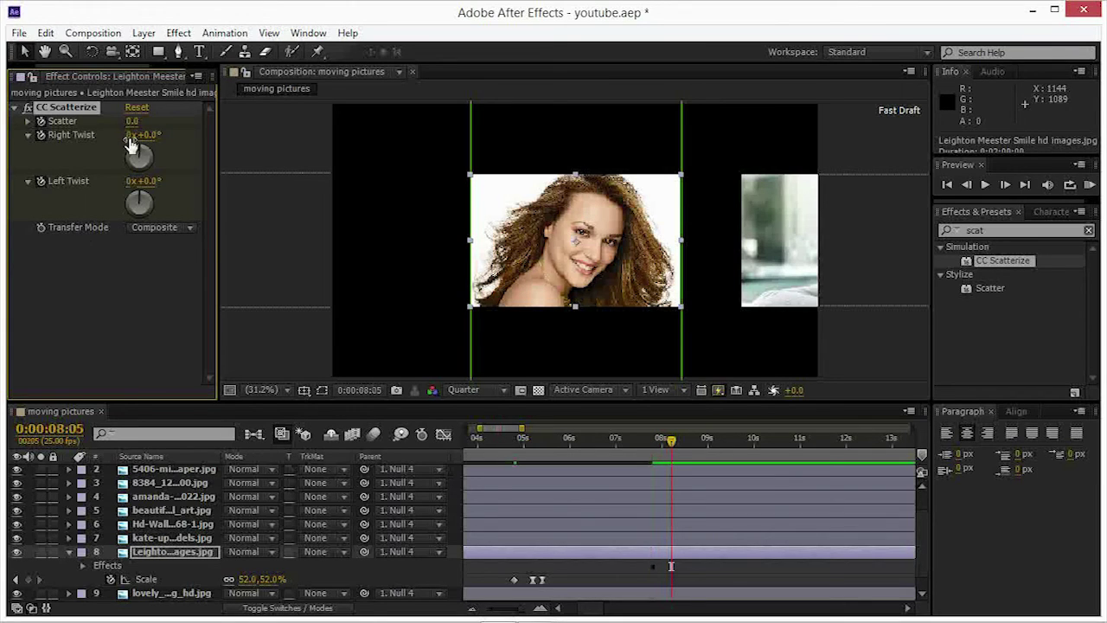
left_click(128, 139)
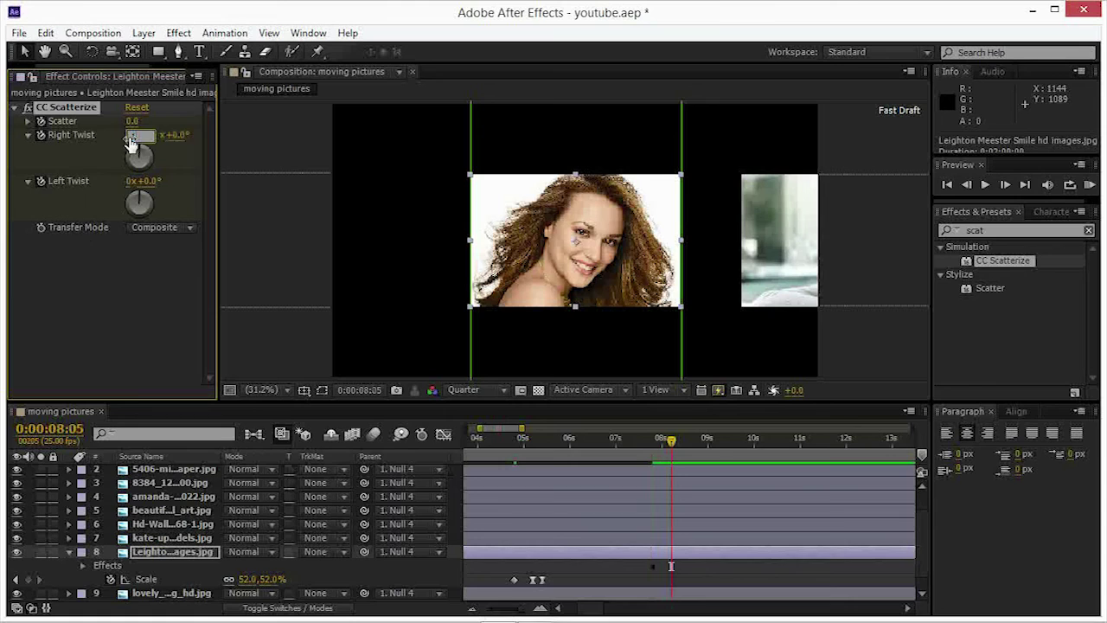
type("1")
key("Return")
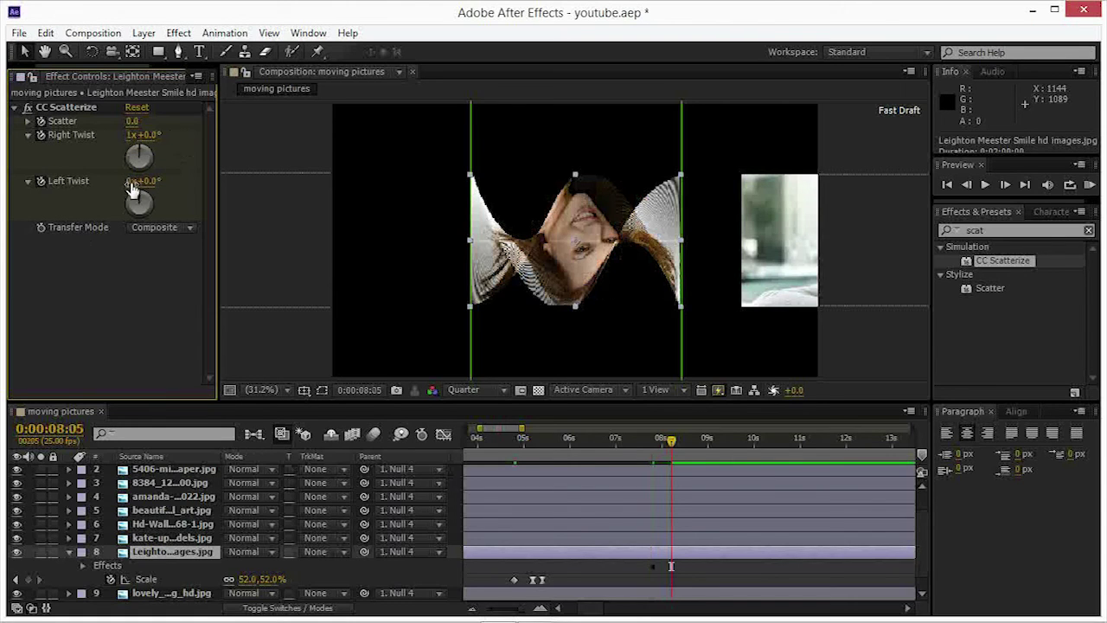
left_click(132, 182)
key("Return")
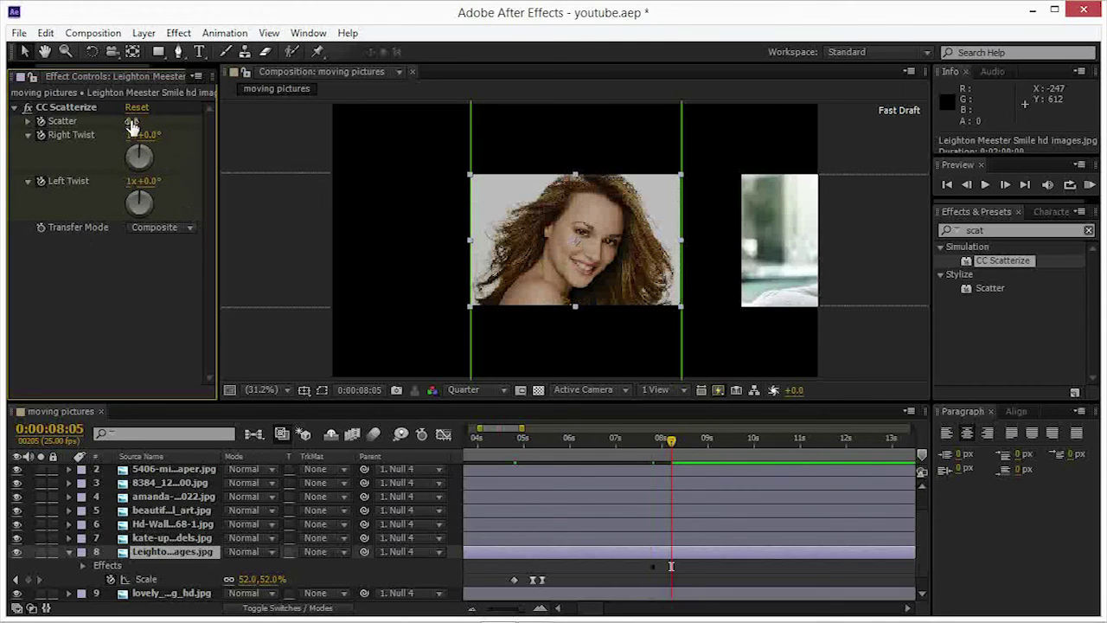
left_click_drag(132, 121, 145, 121)
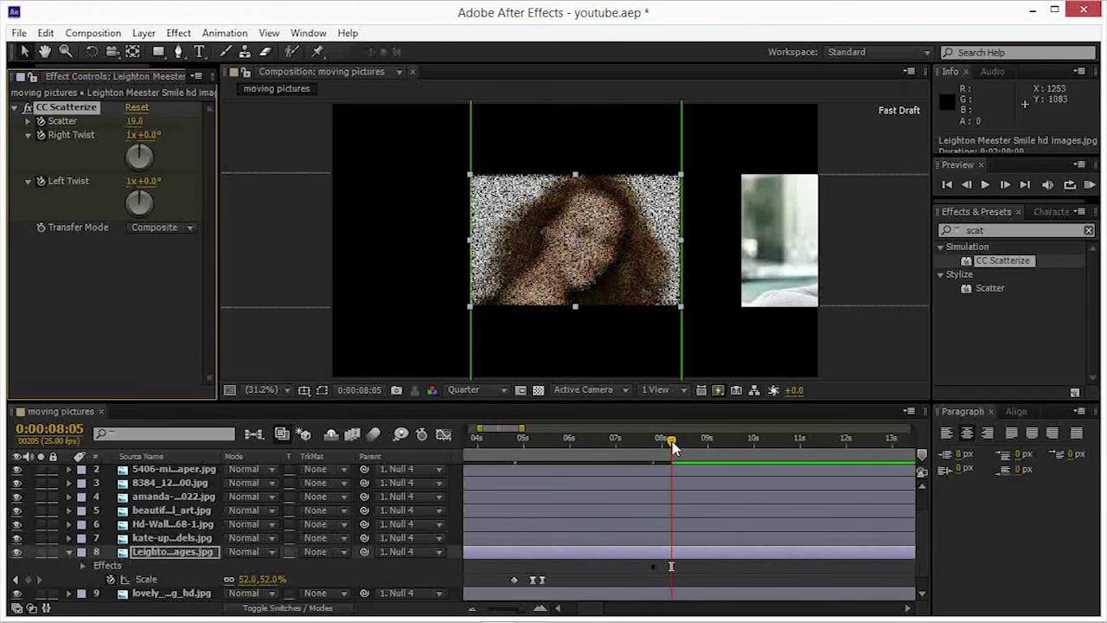
mouse_move(671, 440)
left_mouse_down()
mouse_move(638, 447)
mouse_move(680, 450)
mouse_move(683, 460)
mouse_move(641, 460)
mouse_move(677, 465)
left_mouse_up()
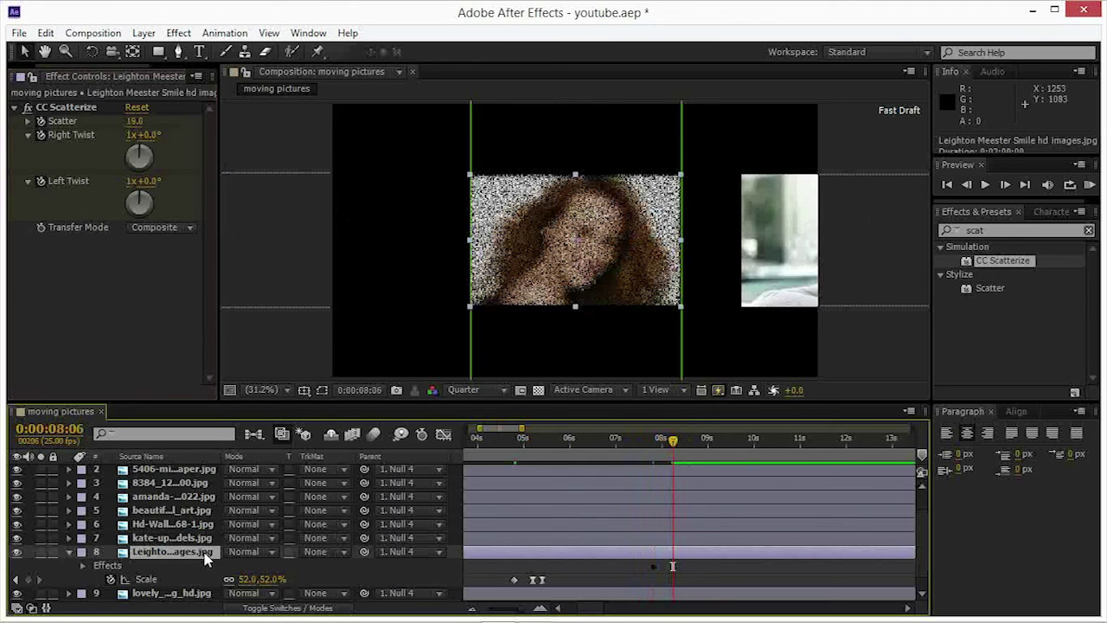
- At 0:00:08:15, keyframe layer 8's Right and Left Twist to 0x and scrub back to preview
key("u")
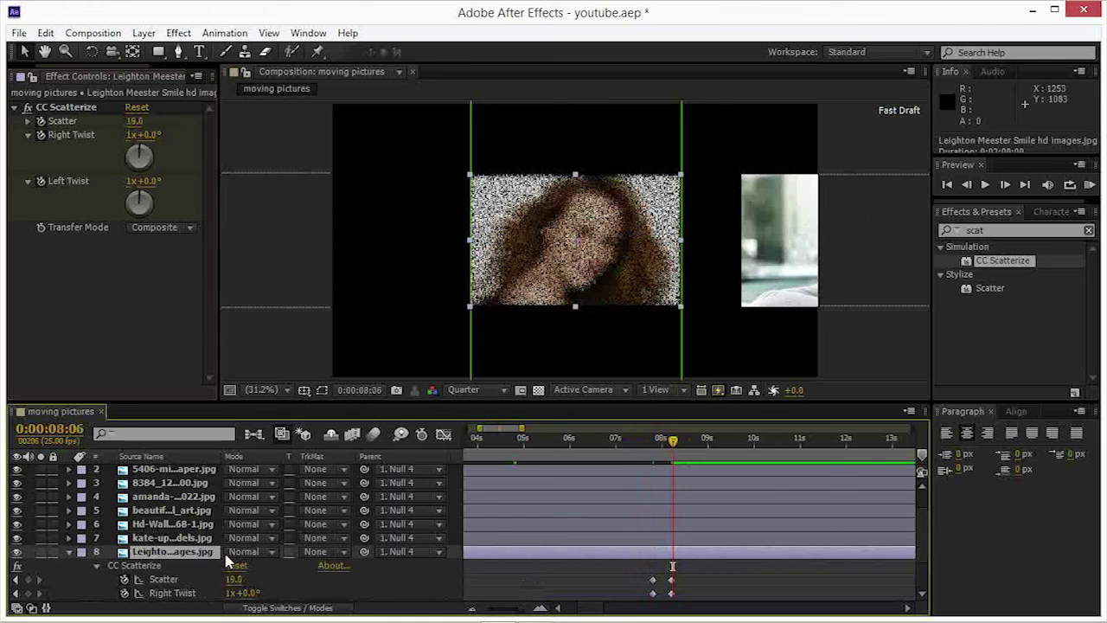
scroll(610, 558, "down", 2)
left_click_drag(674, 447, 678, 455)
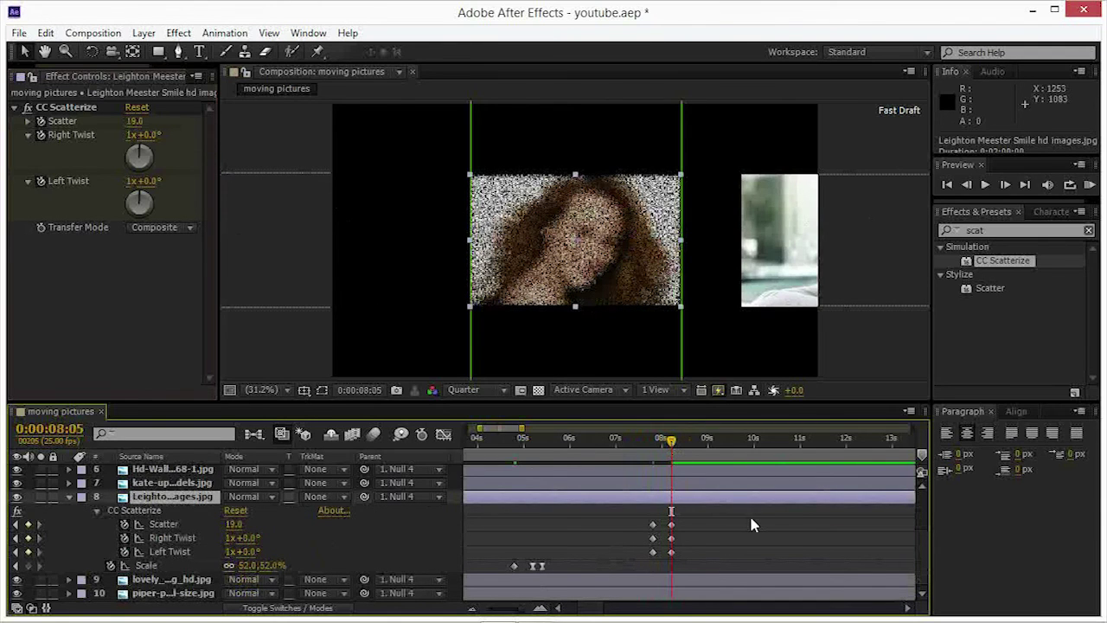
key("shift+Page_Down")
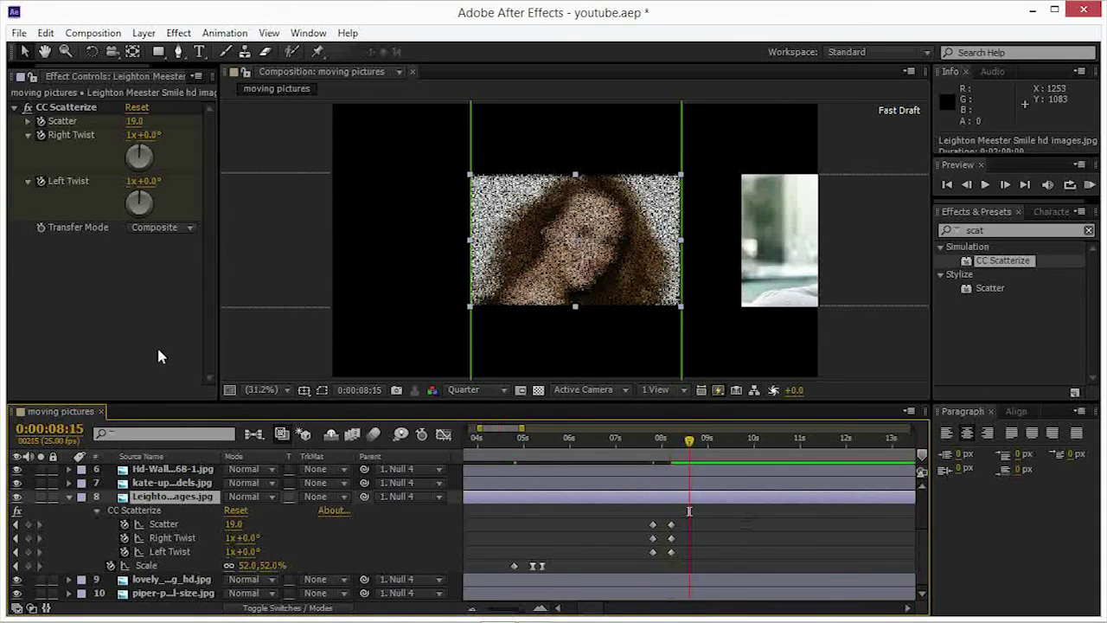
left_click(131, 136)
type("0")
key("Return")
left_click(131, 182)
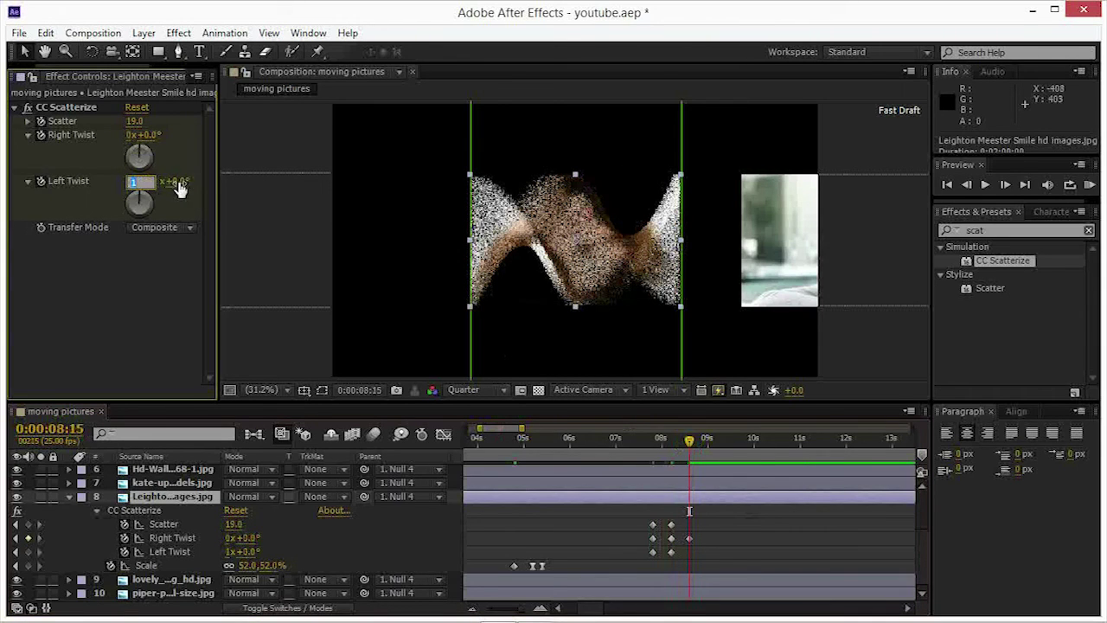
type("0")
key("Return")
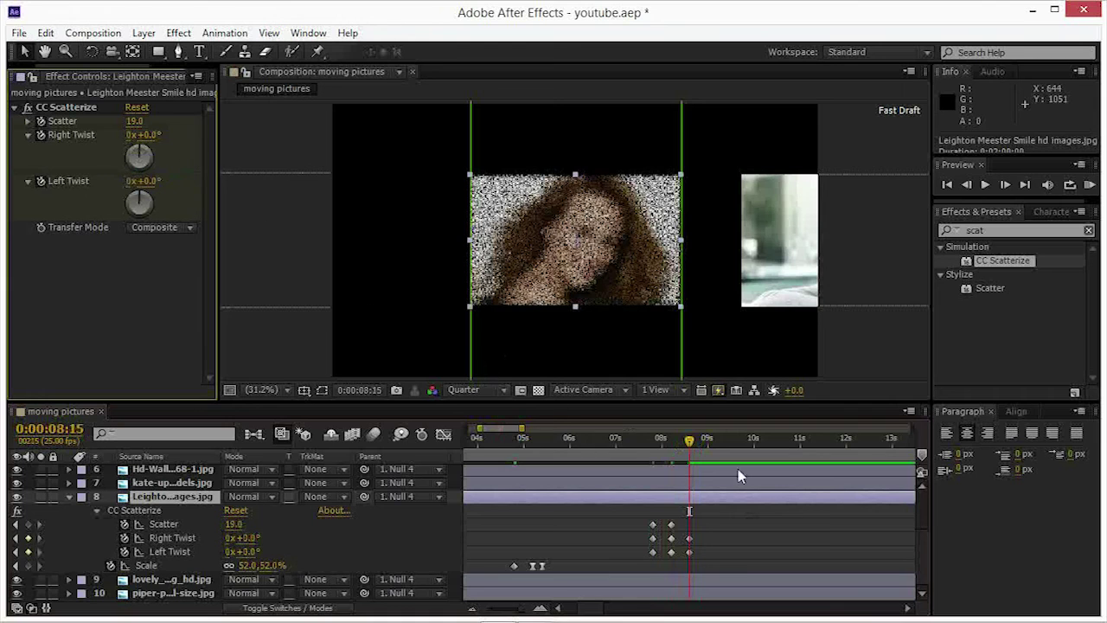
left_click_drag(689, 442, 691, 489)
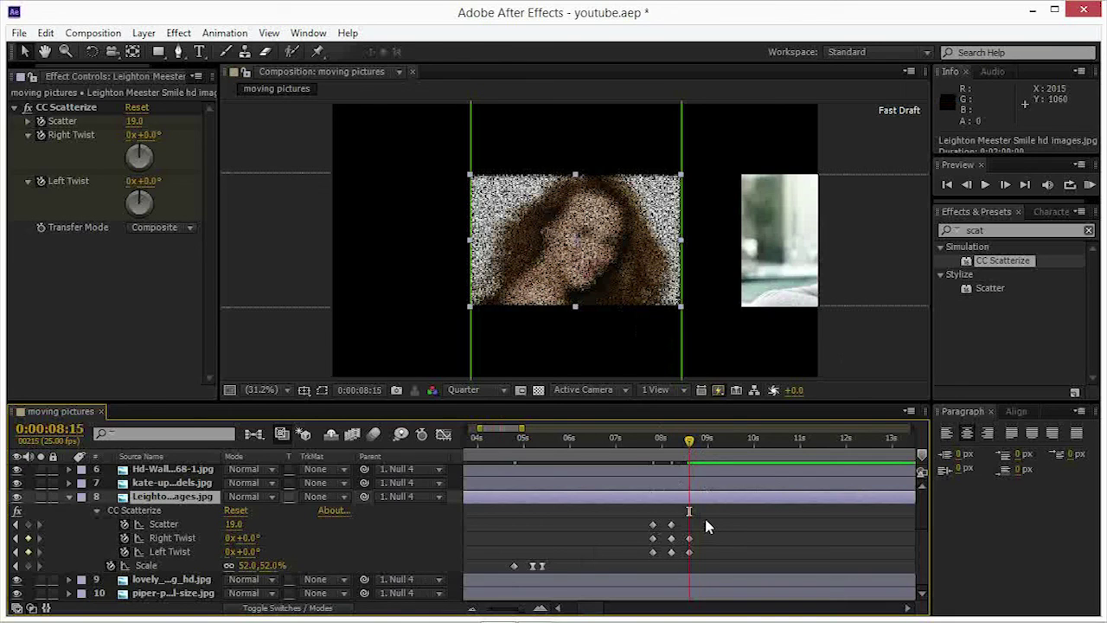
- End layer 8 at 0:00:08:15 and select the layer 4 photo
key("alt+bracketright")
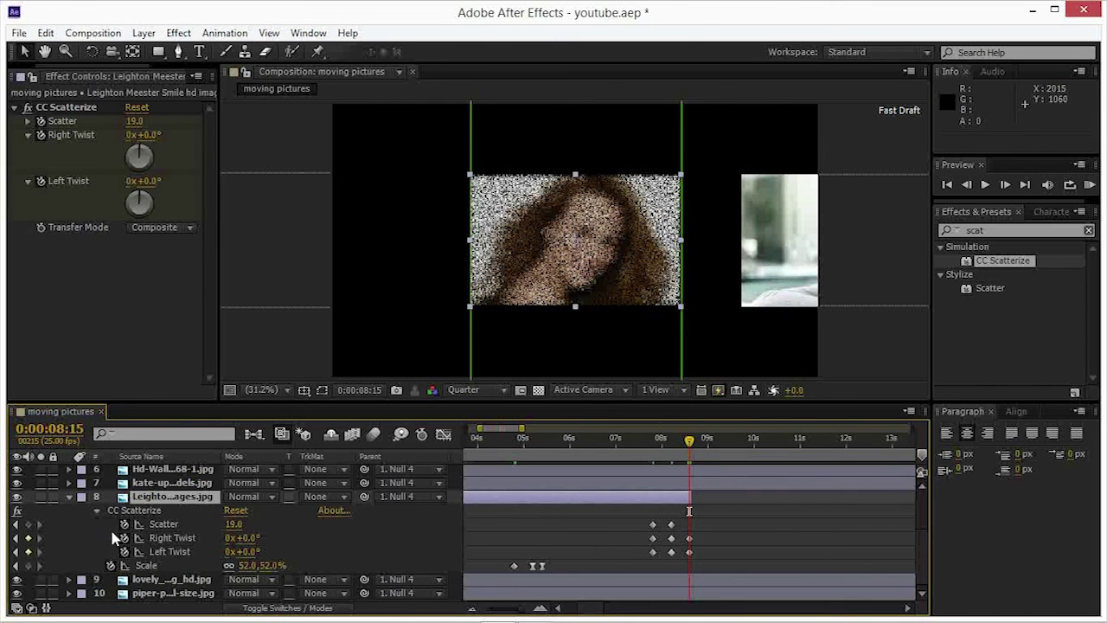
scroll(532, 301, "down", 4)
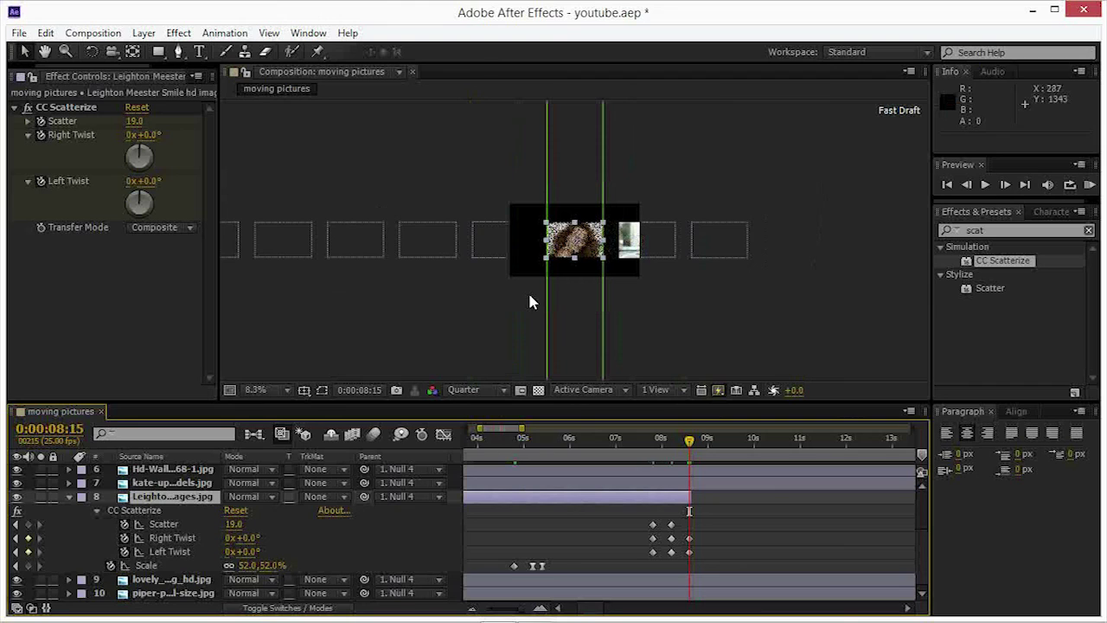
left_click(293, 248)
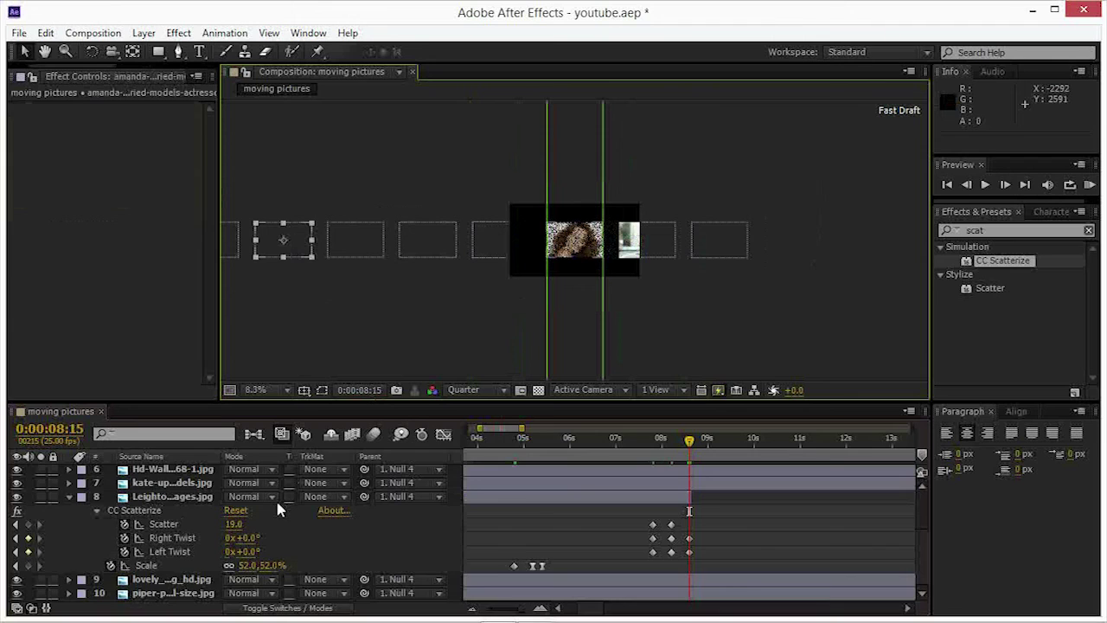
scroll(275, 497, "up", 3)
left_click(197, 530)
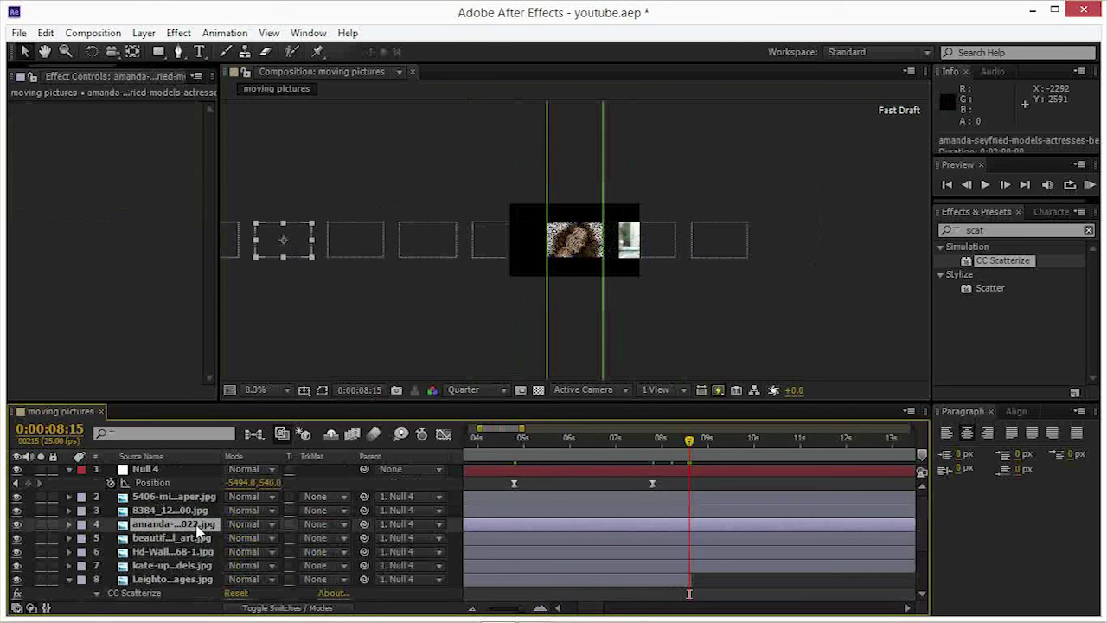
- Duplicate layer 4, start the copy at 0:00:08:15, and move it to the frame centre
key("ctrl+d")
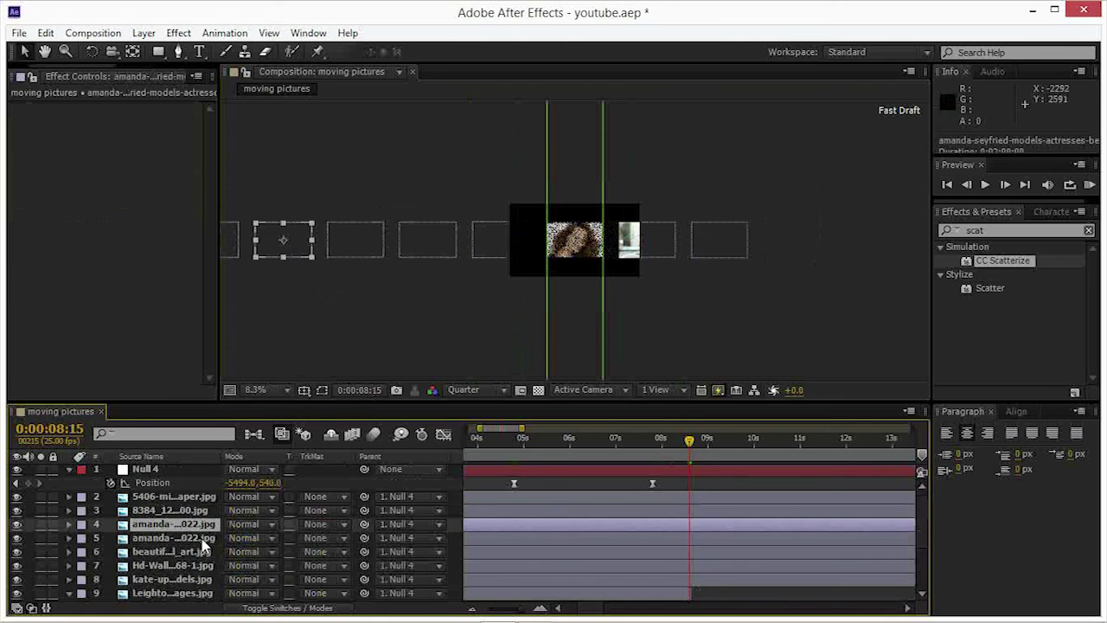
key("ctrl+z")
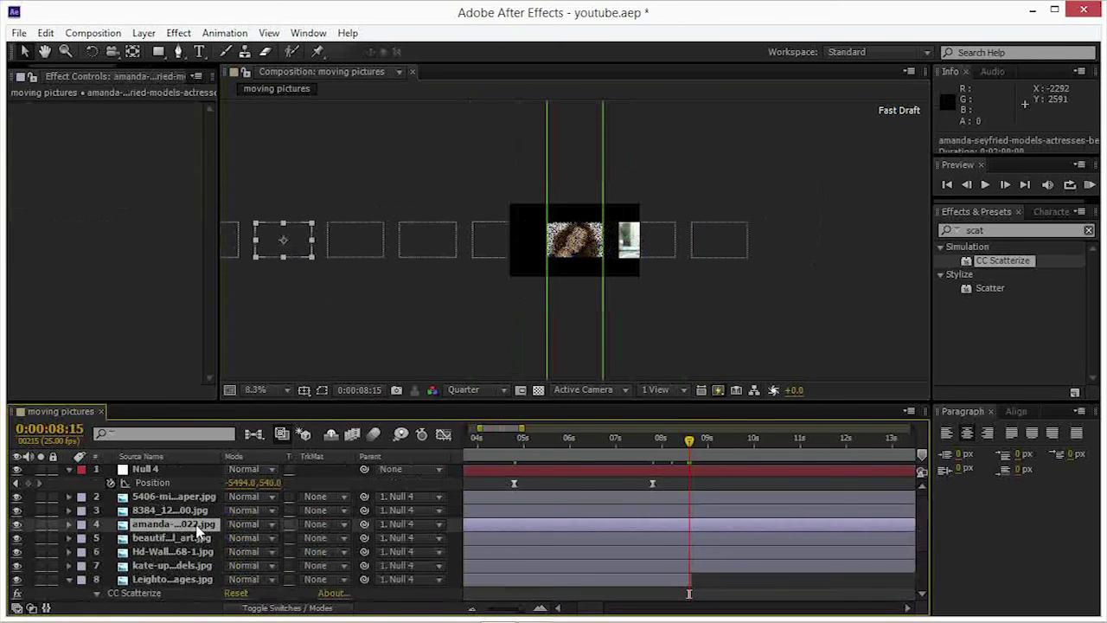
key("ctrl+d")
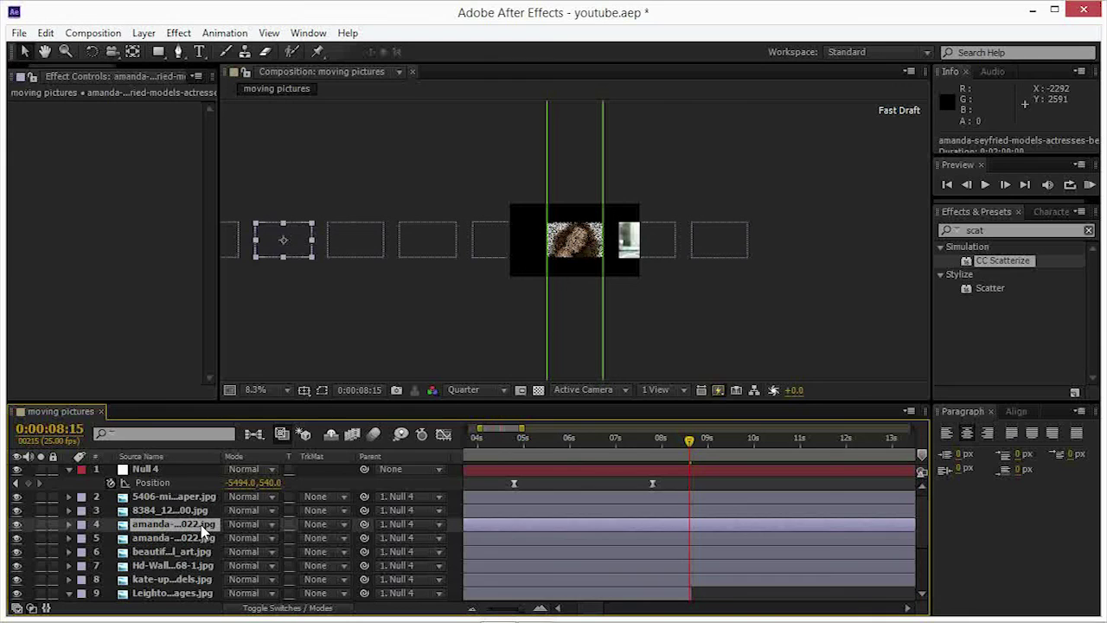
key("alt+bracketleft")
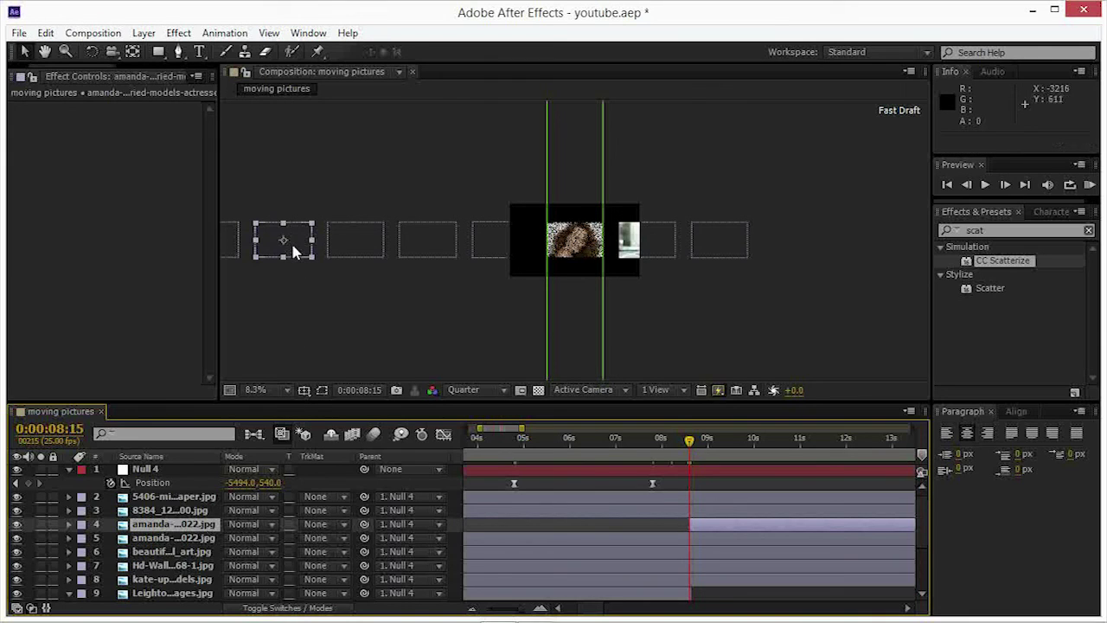
left_click_drag(292, 244, 594, 245)
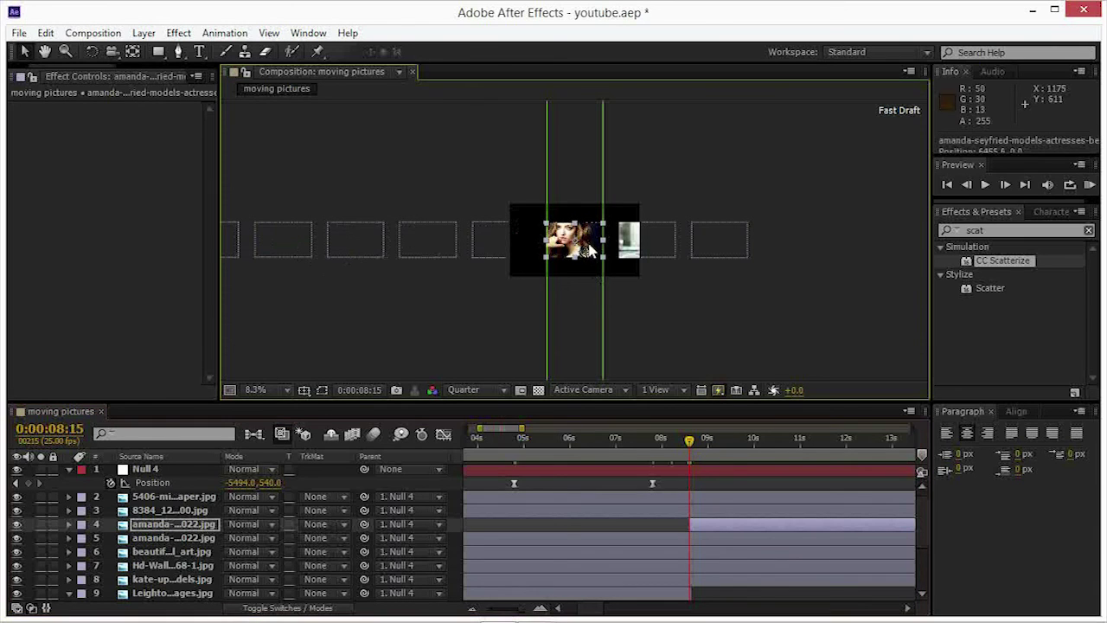